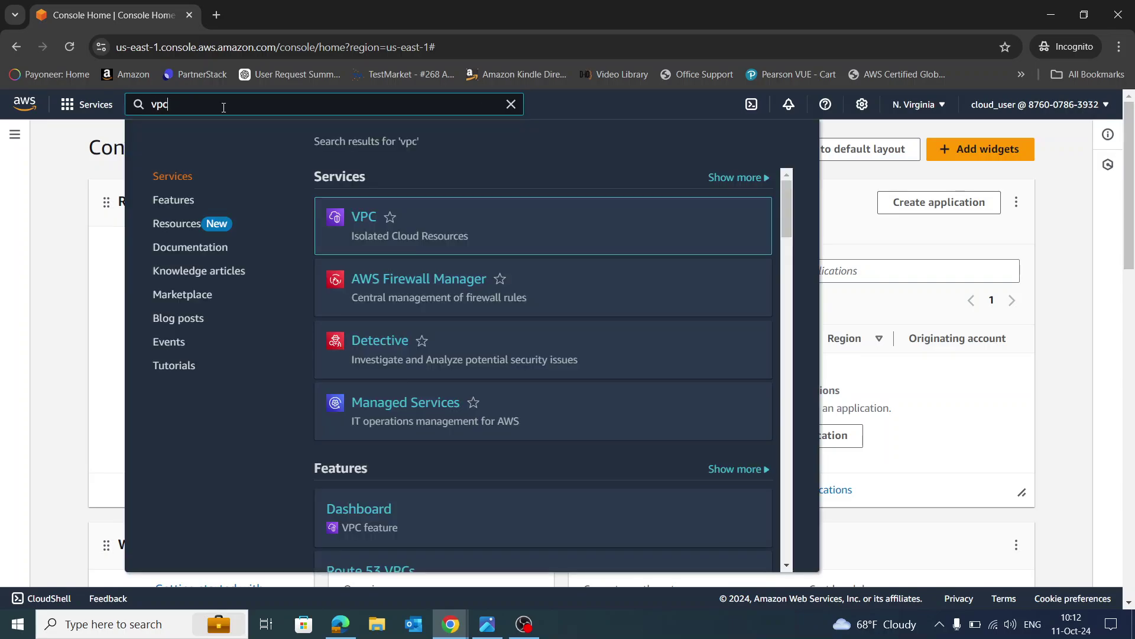
Open the VPC service and start a new VPC with the VPC only option, named SysOpsVPC.
key(Return)
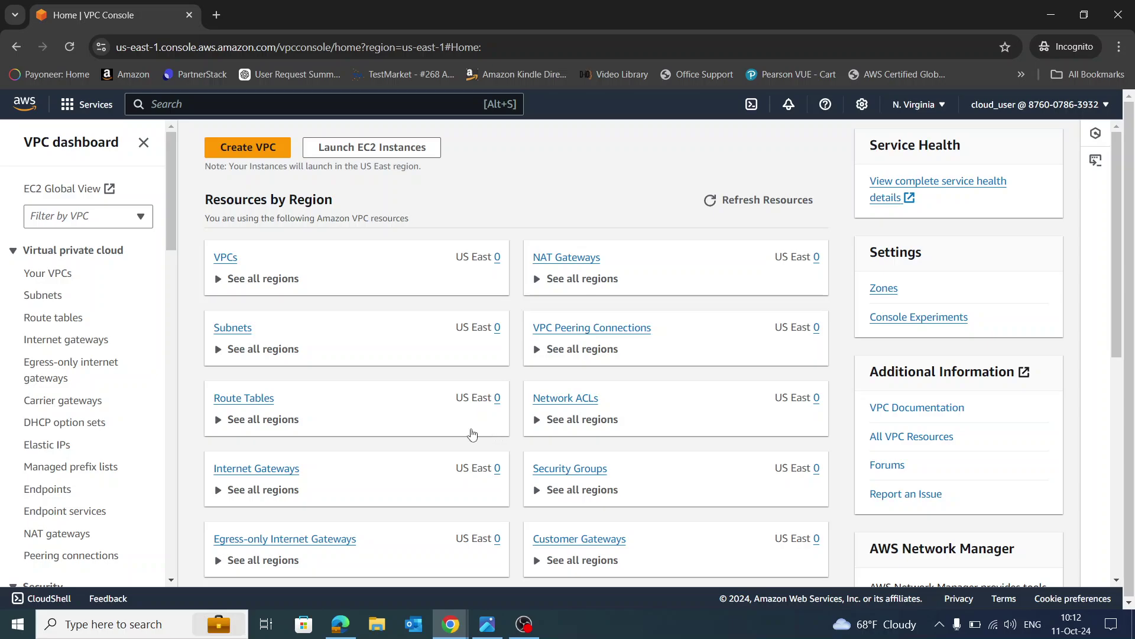
click(262, 157)
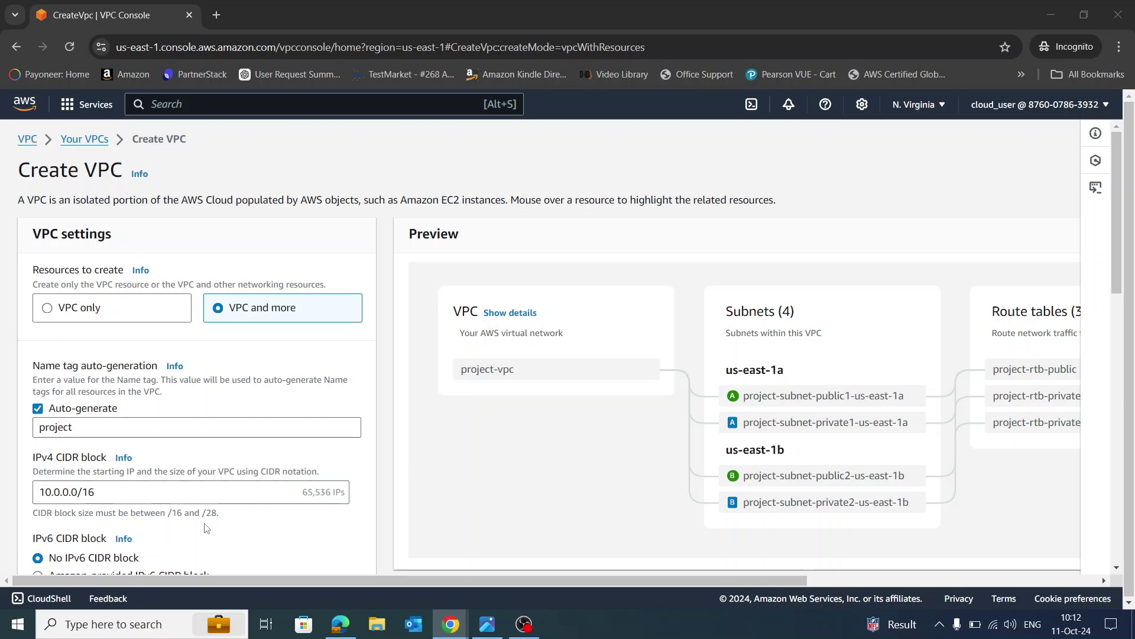
click(82, 308)
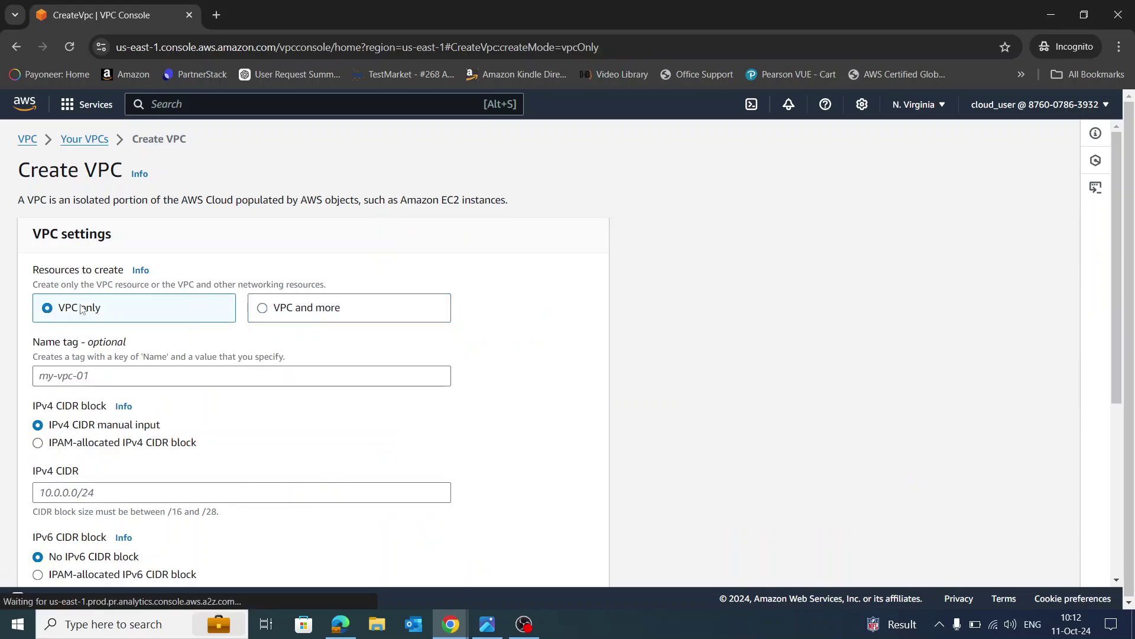
click(81, 376)
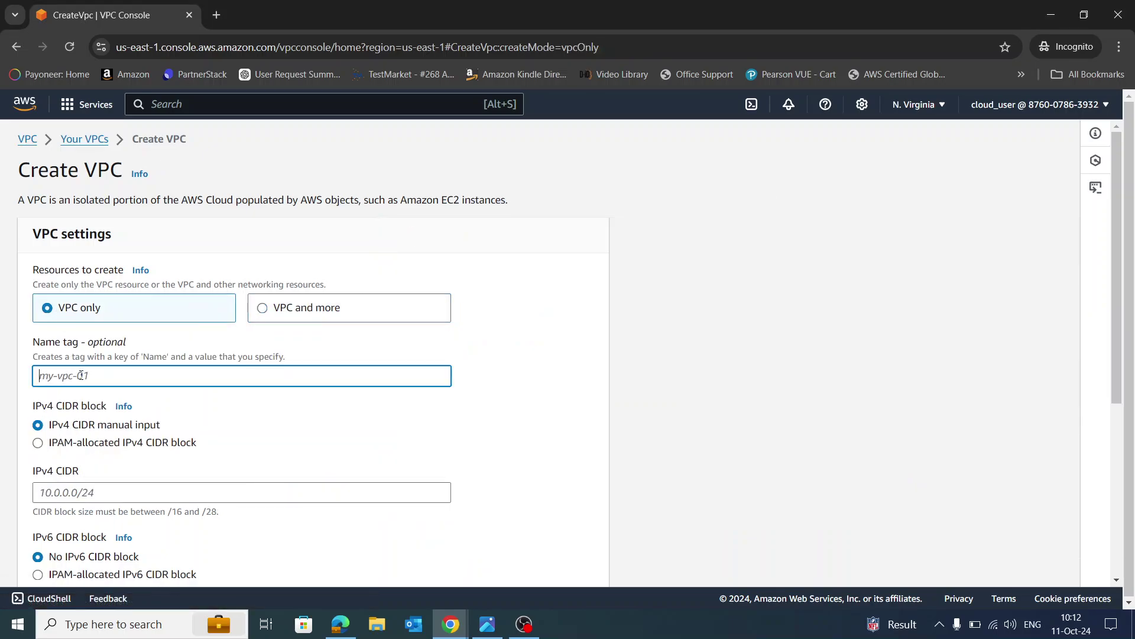
text(SysOpsVPC)
click(531, 418)
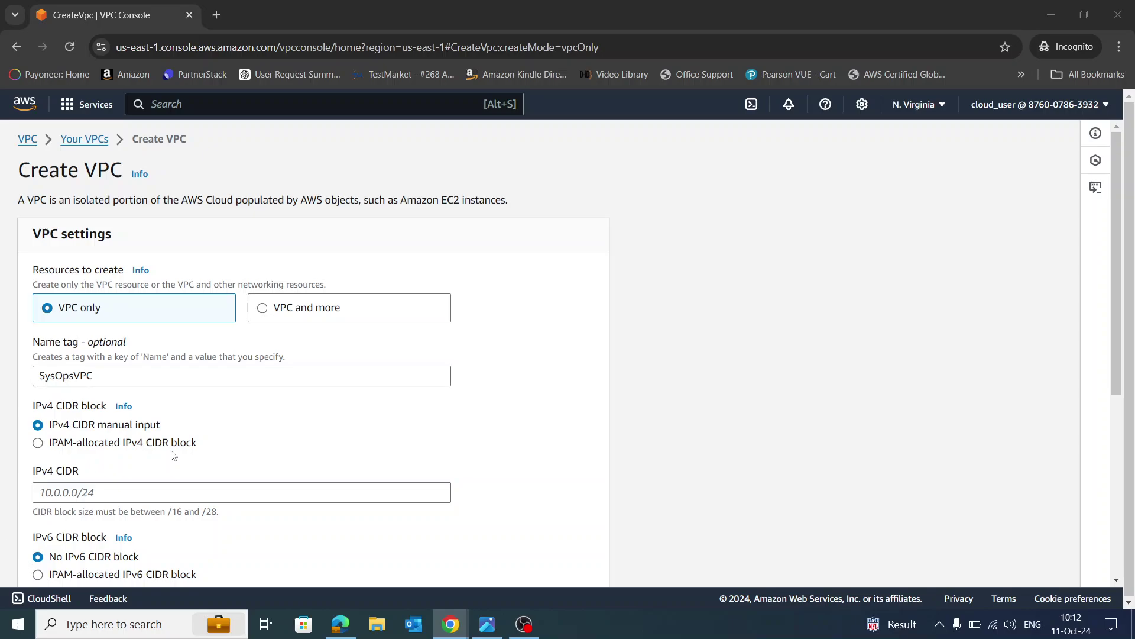
Set the VPC's IPv4 CIDR to 10.99.0.0/16 and create the VPC.
click(179, 492)
text(10.)
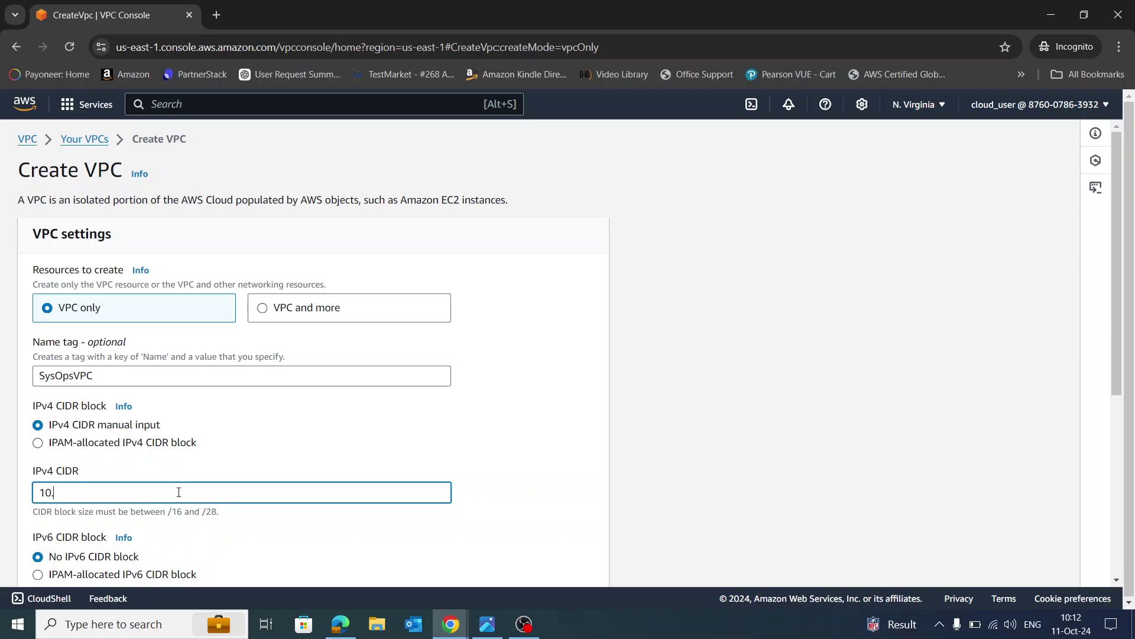
text(99.0.0/16)
click(535, 440)
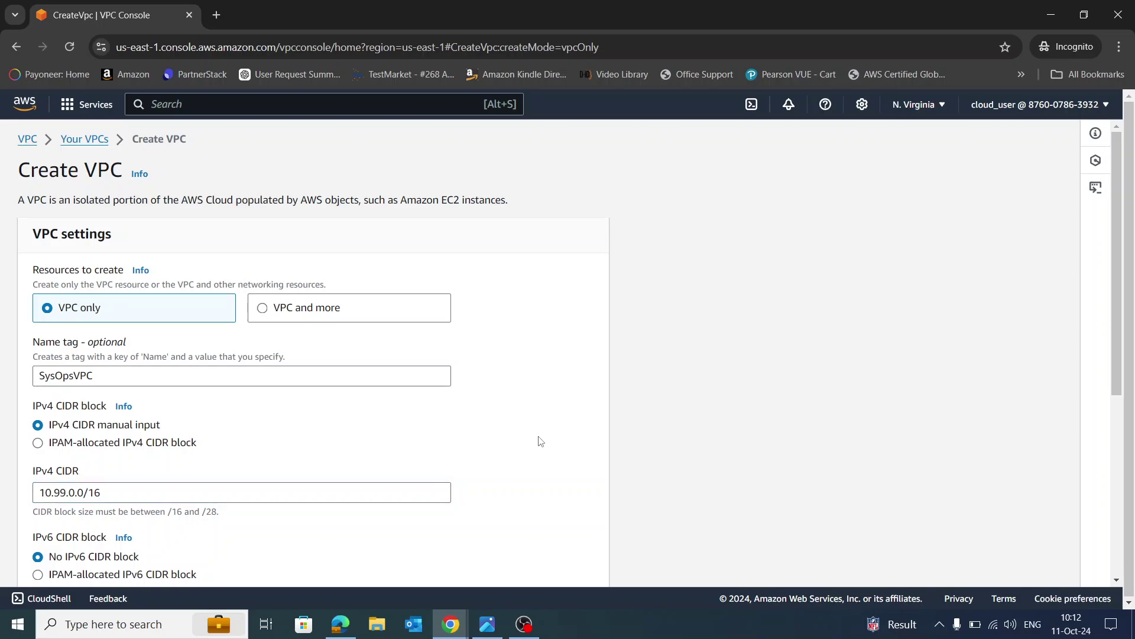
scroll(566, 450, down, 2)
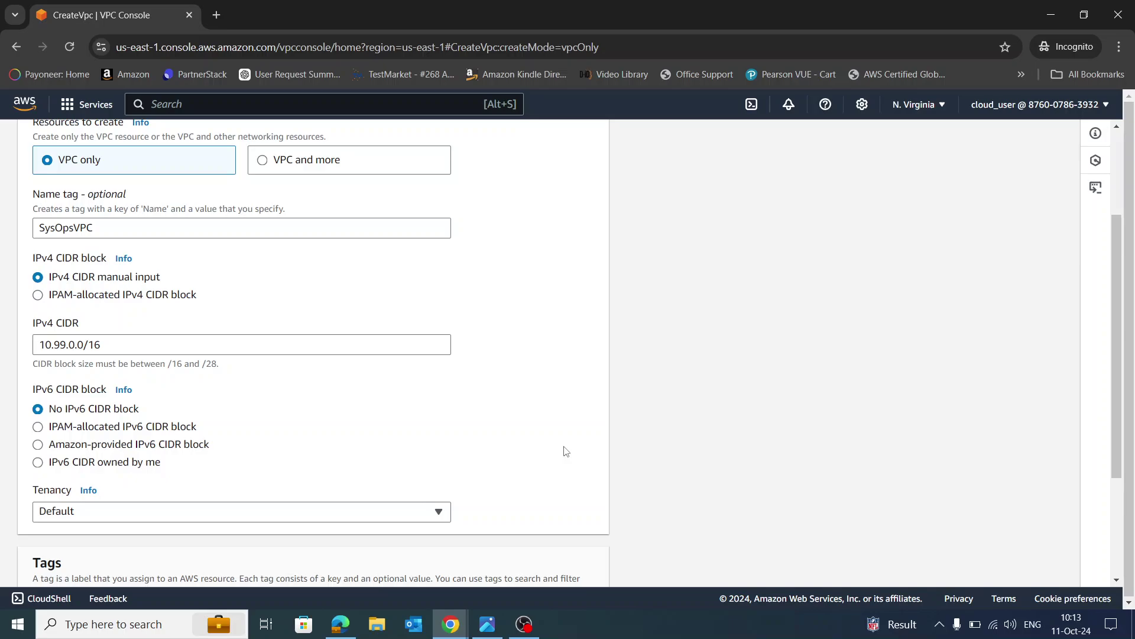
scroll(566, 451, down, 3)
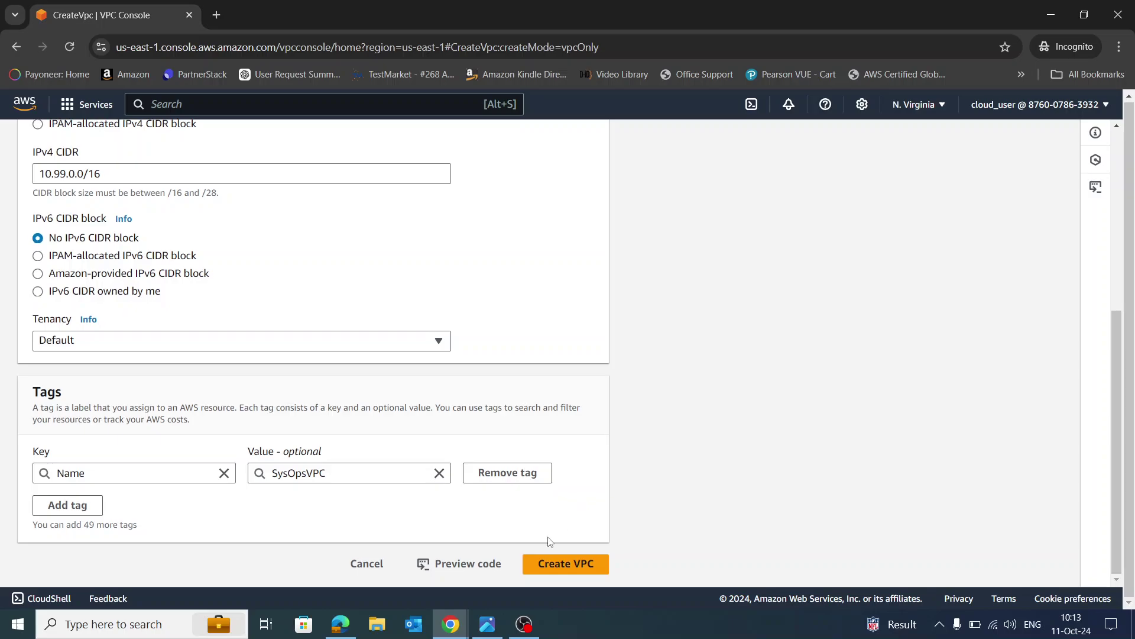
click(565, 571)
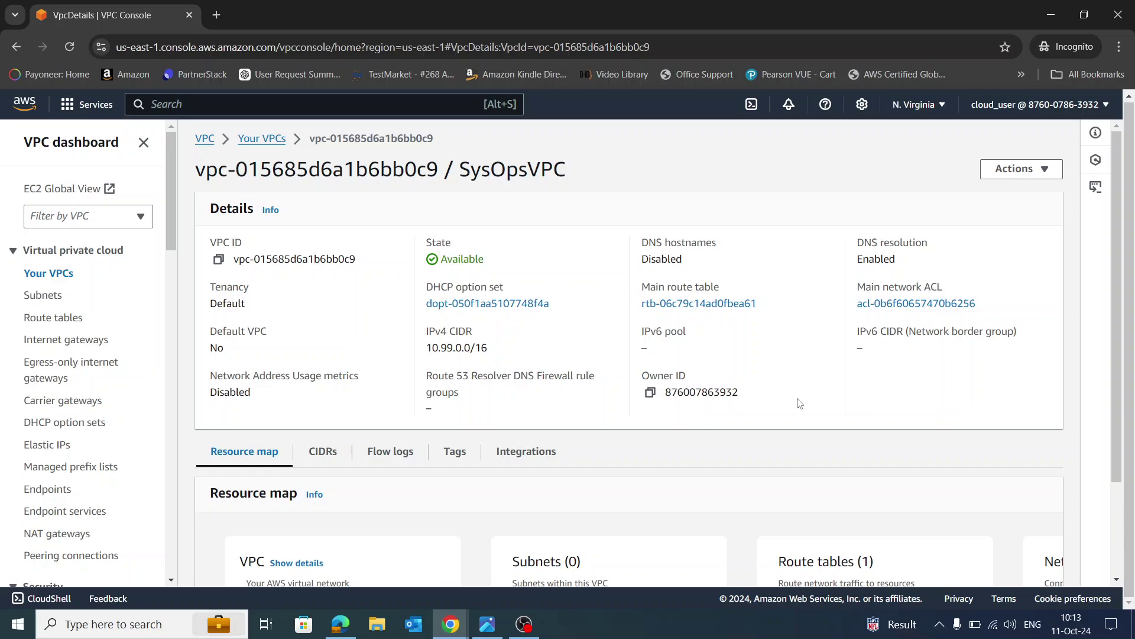
Start a new subnet in SysOpsVPC and name it DMZ1public.
click(59, 300)
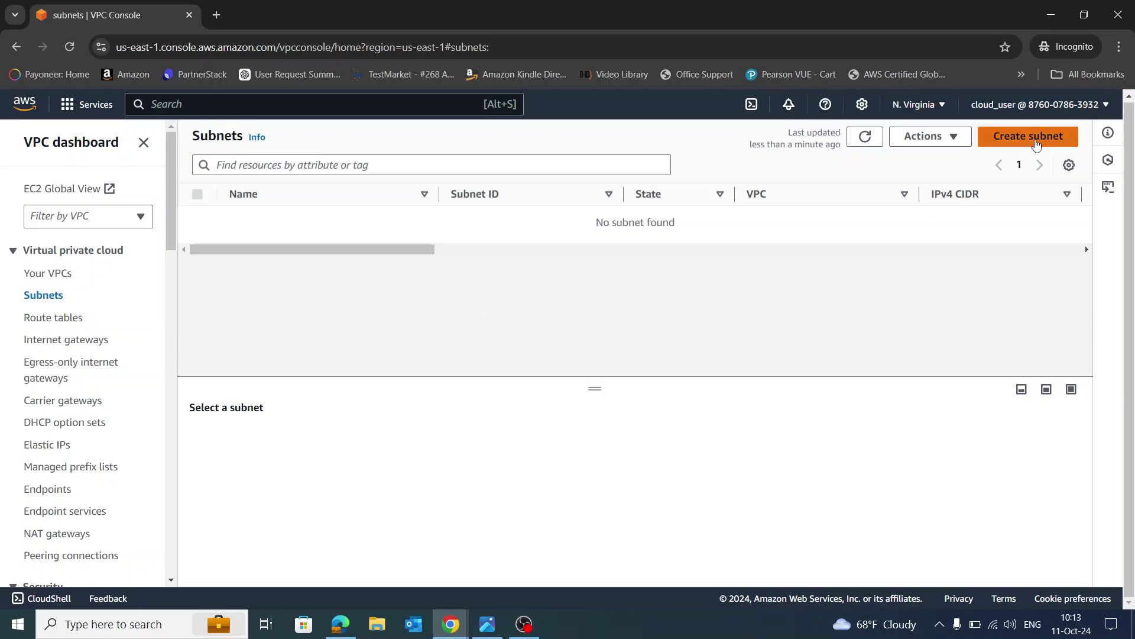
click(1037, 145)
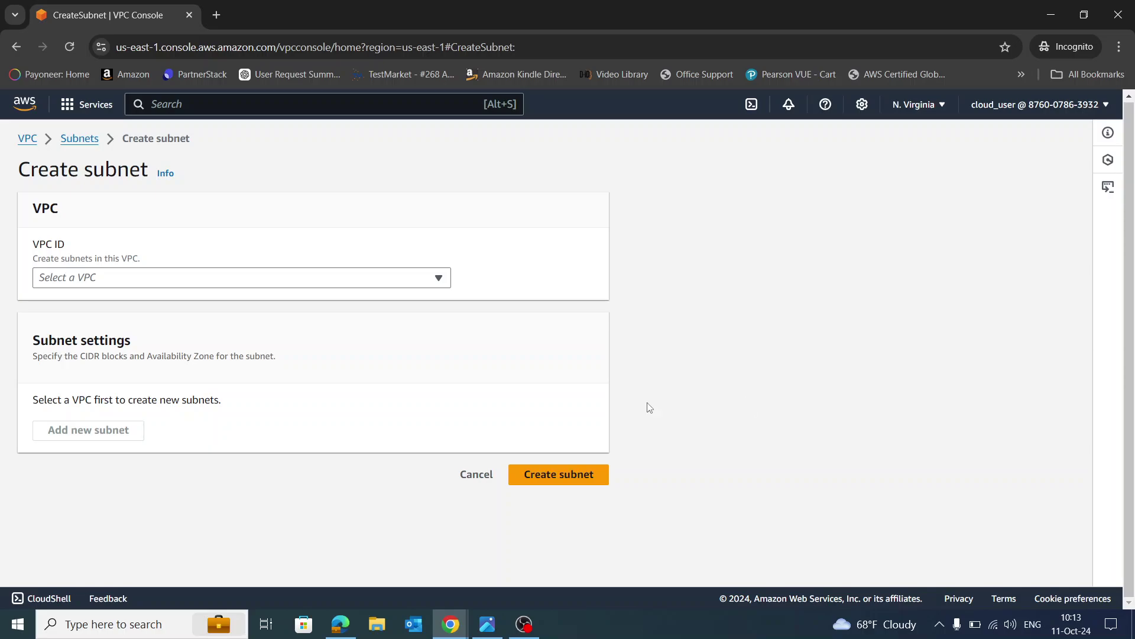
click(368, 276)
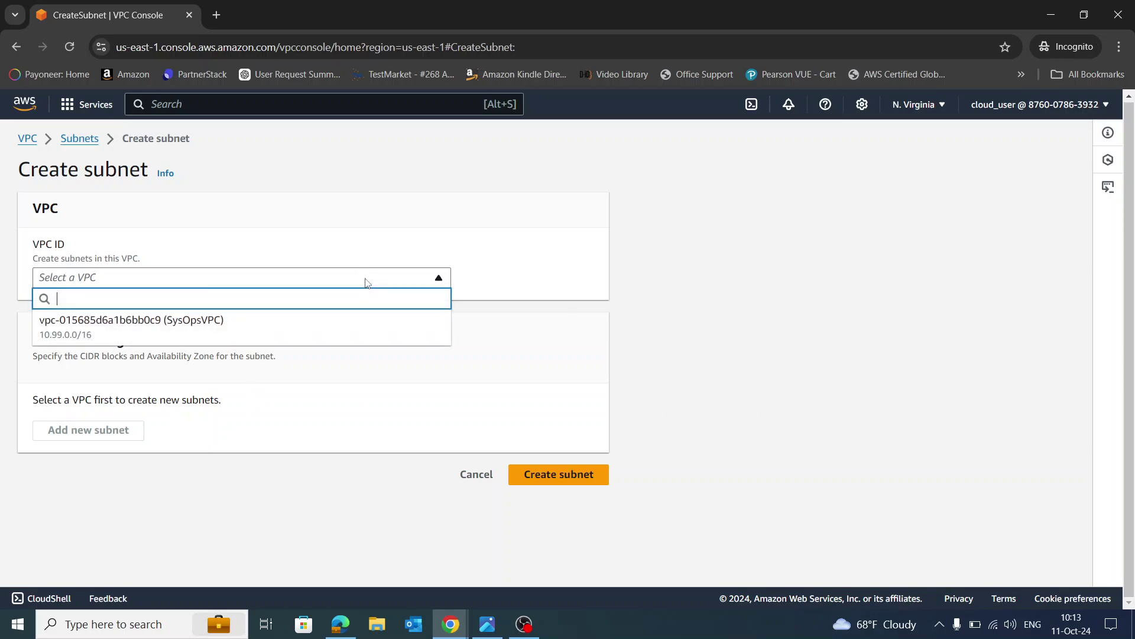
click(253, 331)
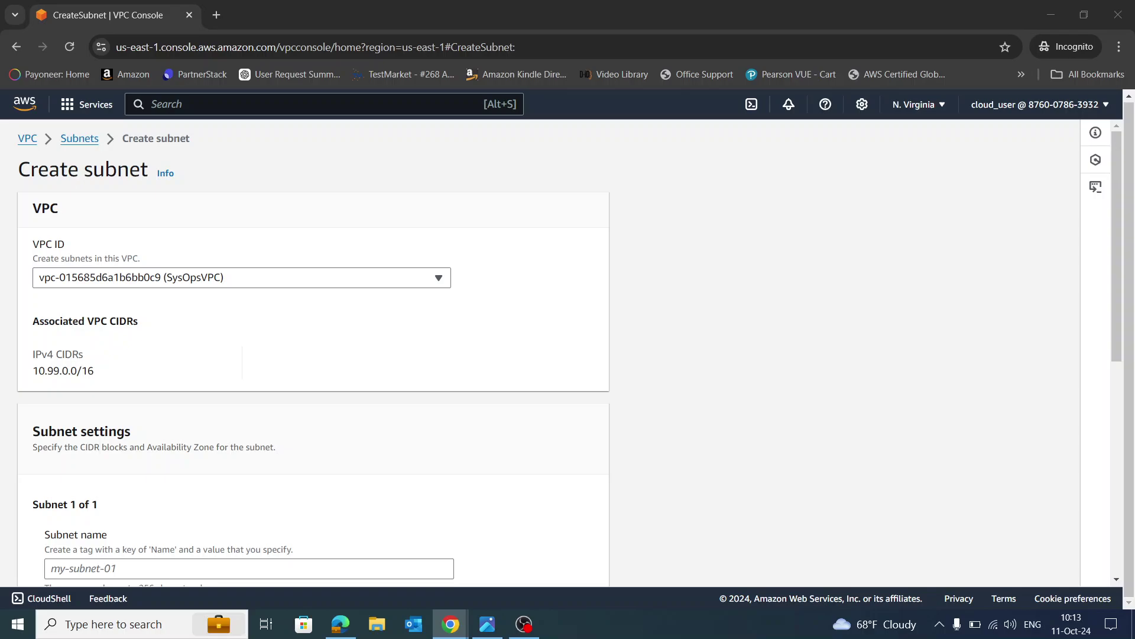
scroll(332, 430, down, 2)
click(277, 422)
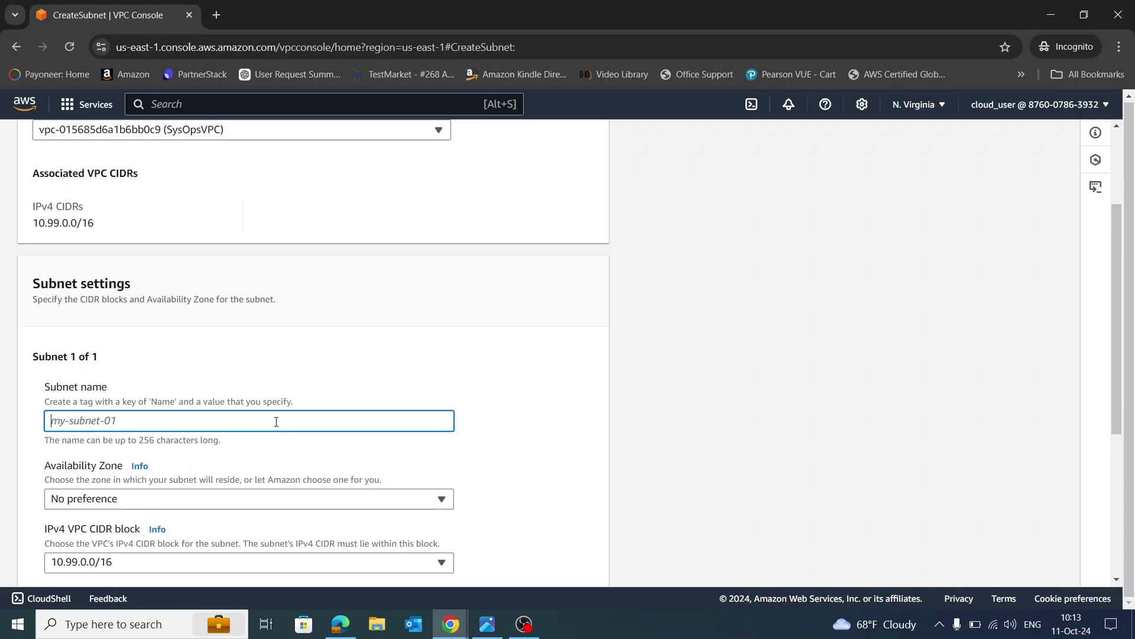
text(DMZ1public)
click(543, 397)
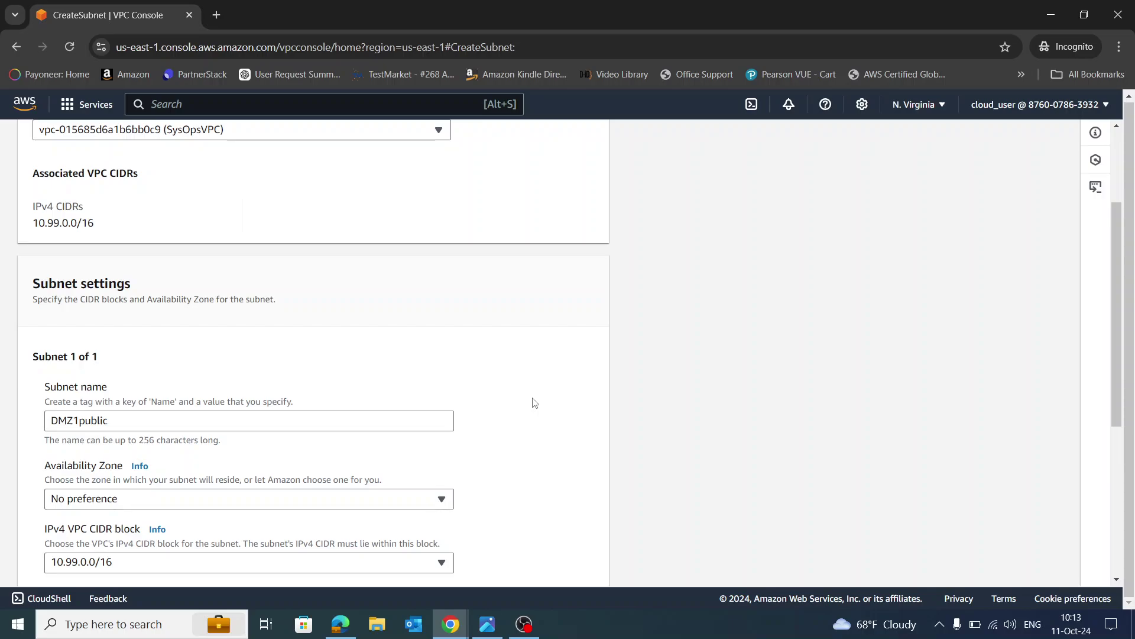
Set the DMZ1public subnet's availability zone to us-east-1a and its IPv4 subnet CIDR block to 10.99.1.0/24.
scroll(534, 403, down, 3)
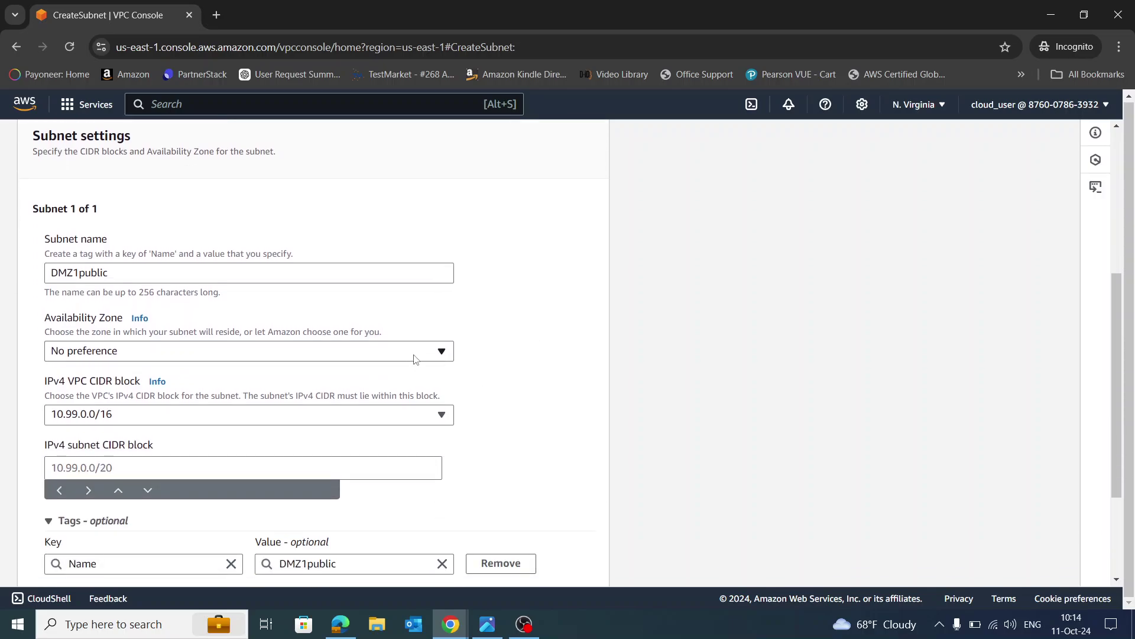
click(412, 355)
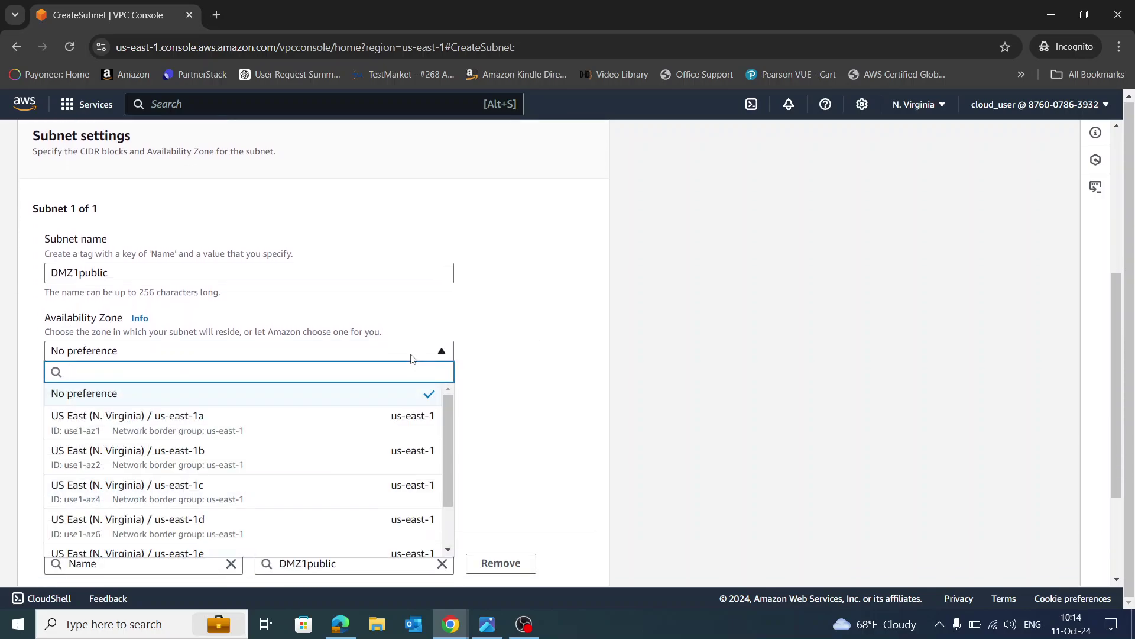
click(369, 423)
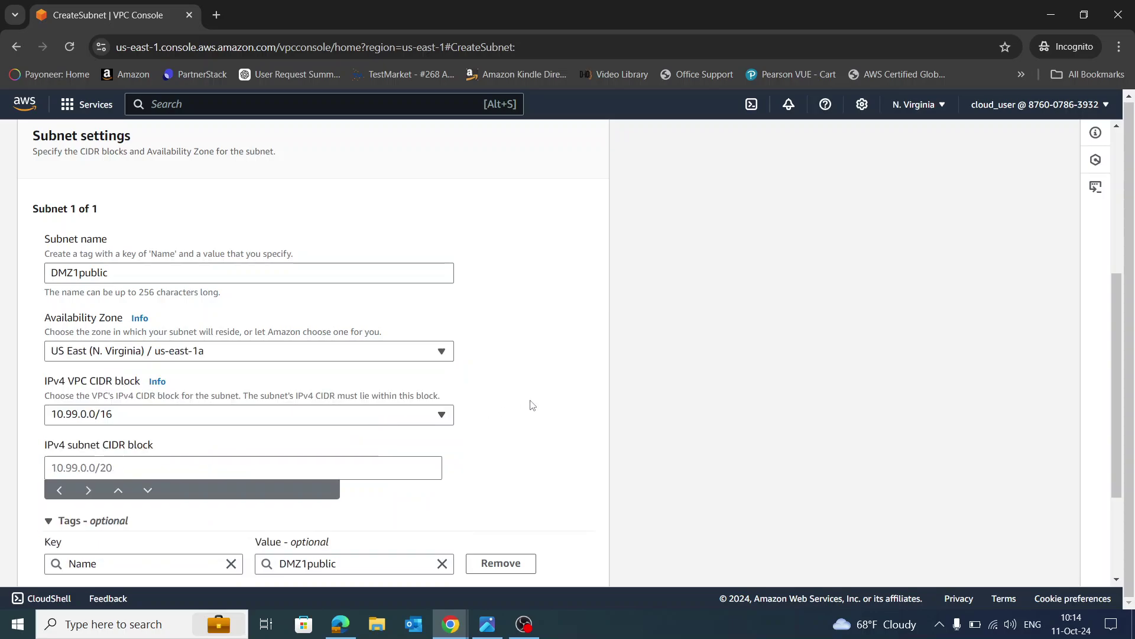
scroll(533, 405, down, 1)
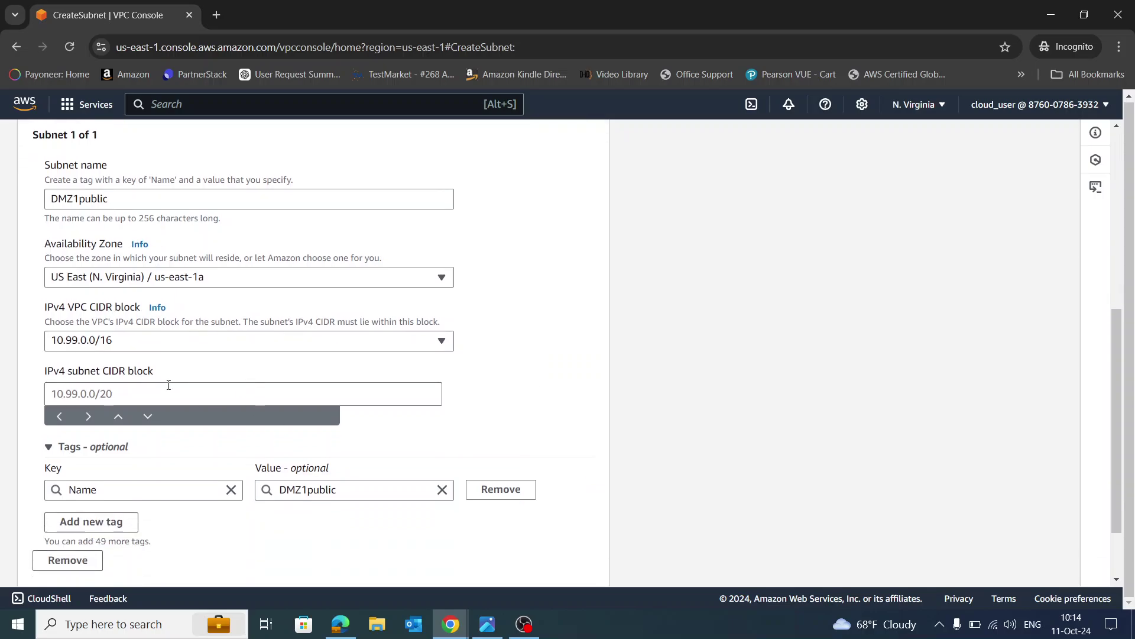
click(153, 392)
text(10.)
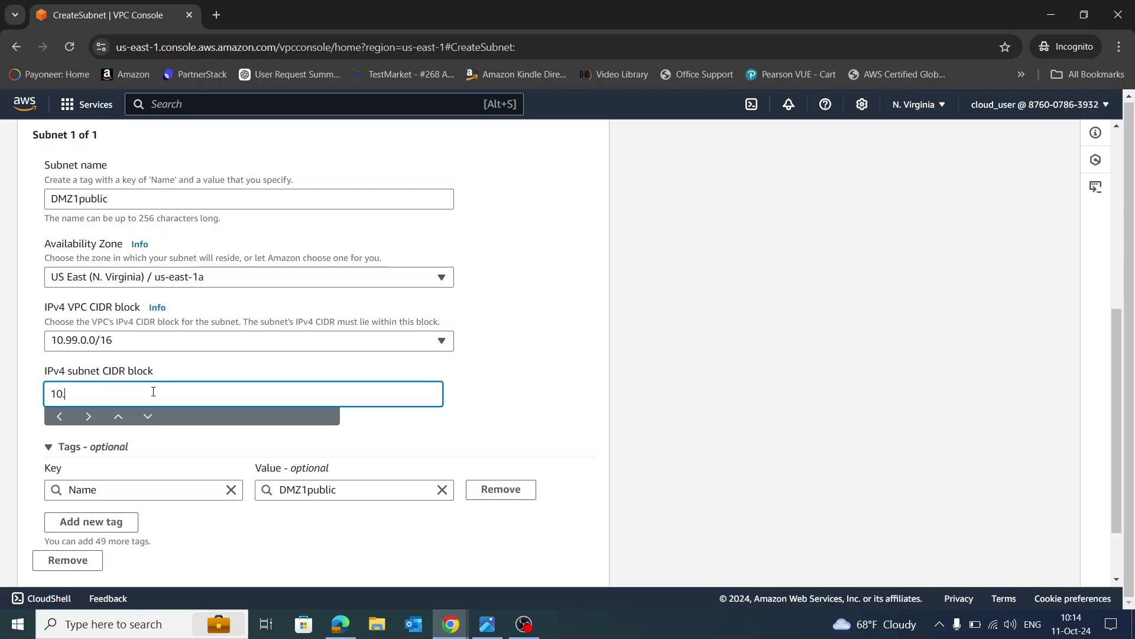
text(99.1.0/24)
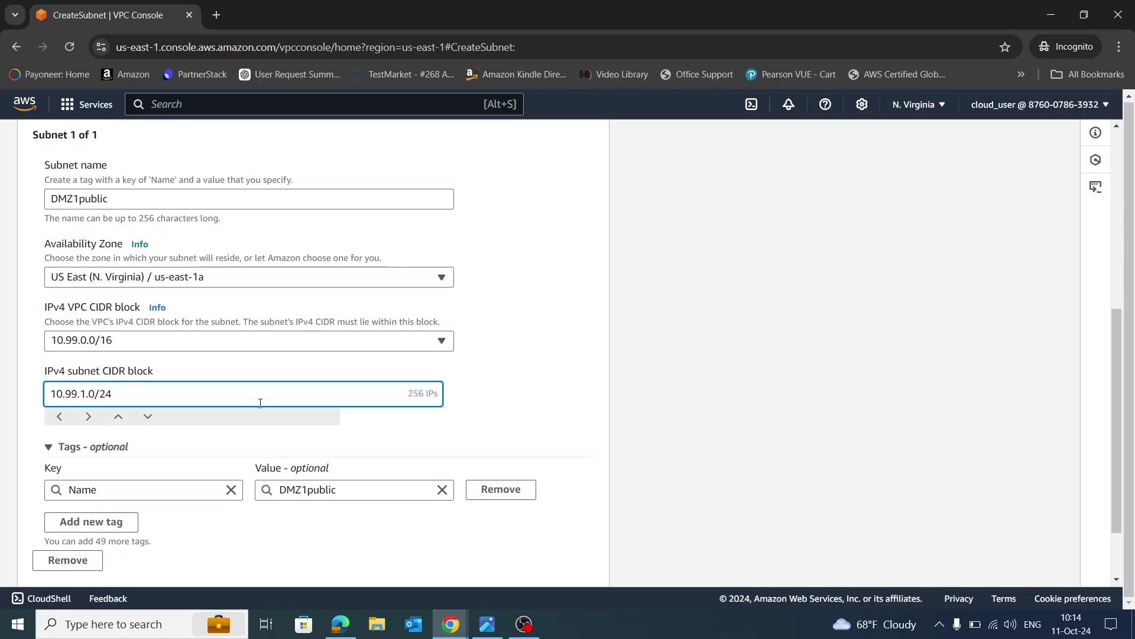
click(550, 399)
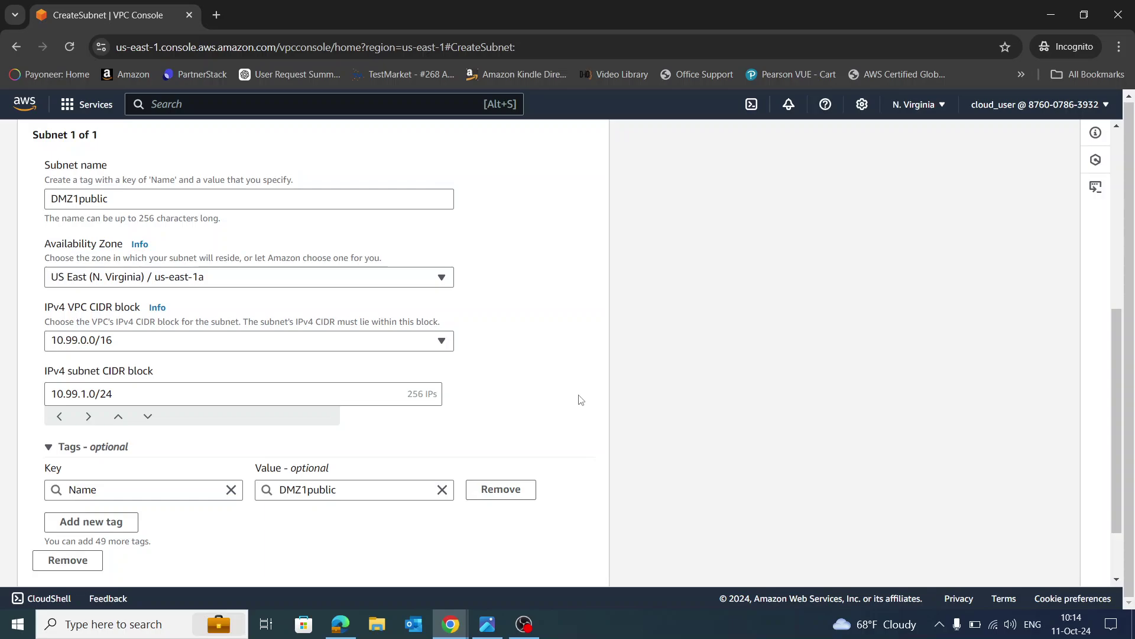
Create the DMZ1public subnet and dismiss the notification.
scroll(580, 399, down, 2)
click(557, 564)
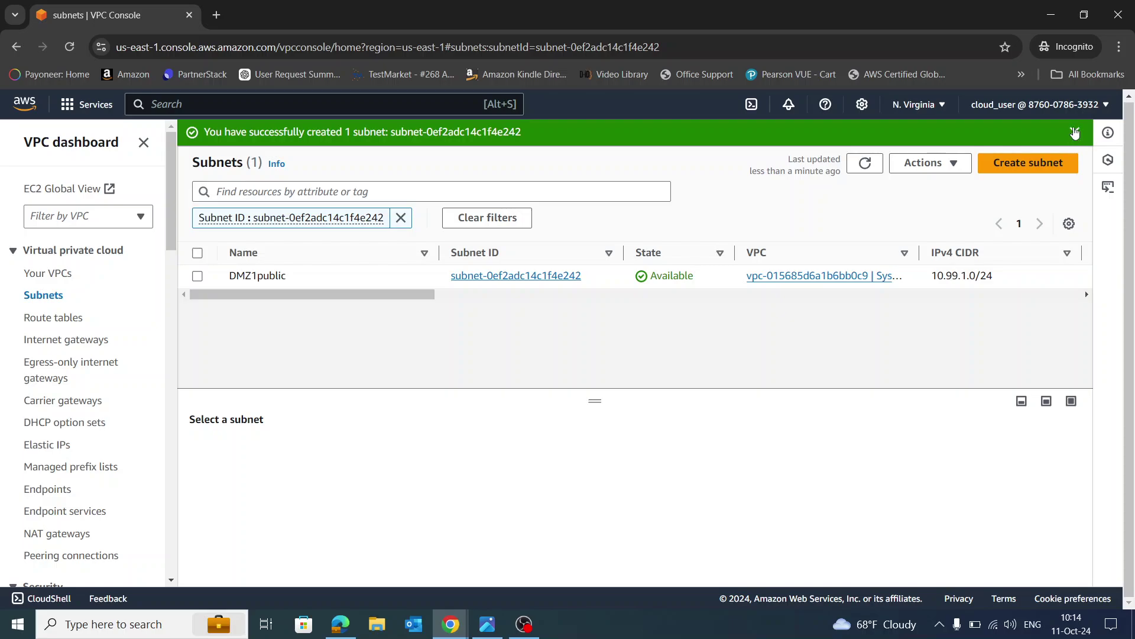
click(1075, 132)
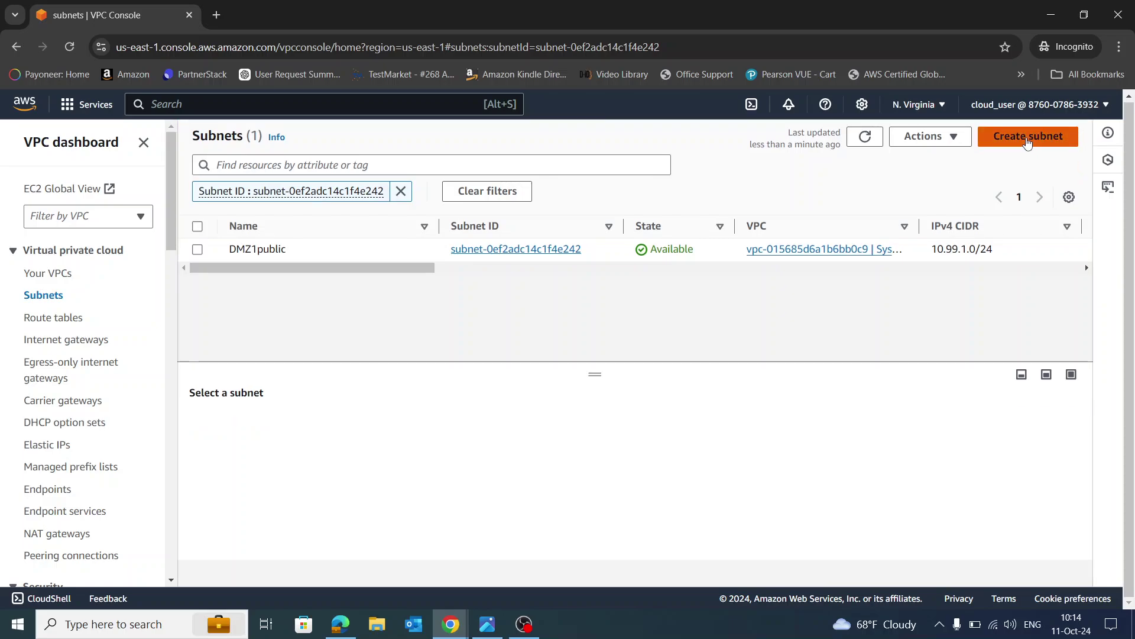
Start another subnet in SysOpsVPC and name it DMZ2public.
click(1028, 139)
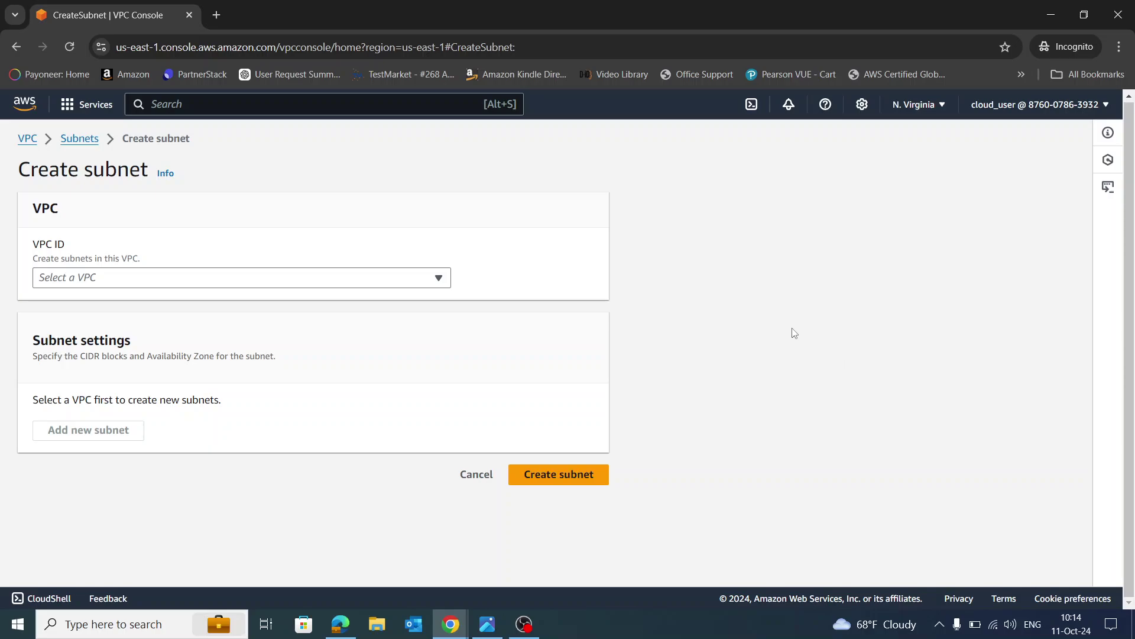
click(424, 279)
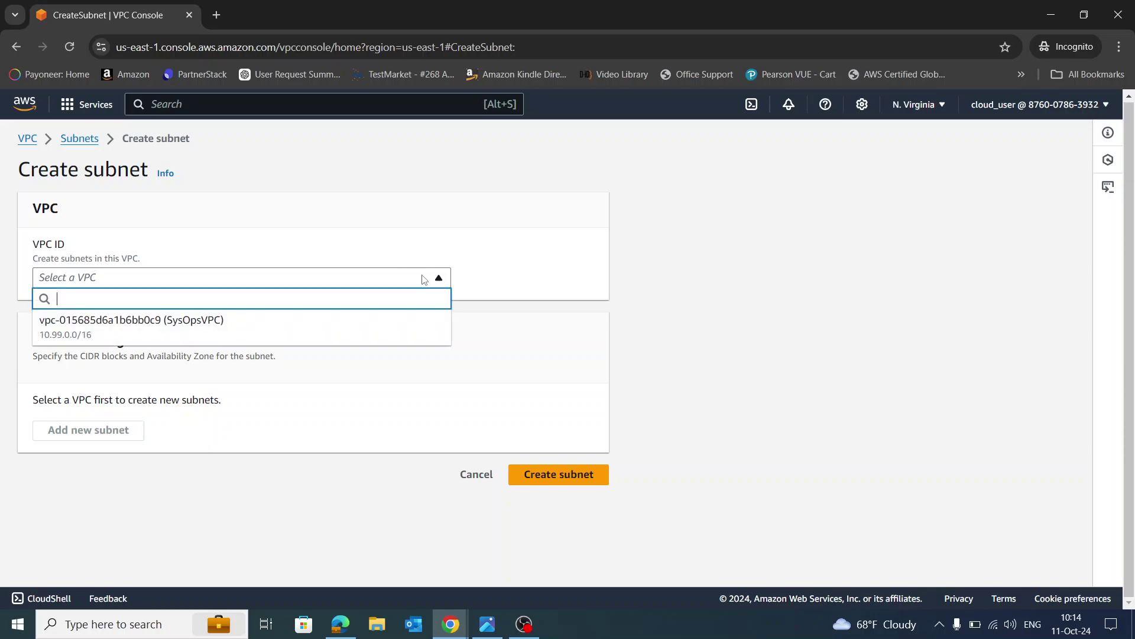
click(250, 333)
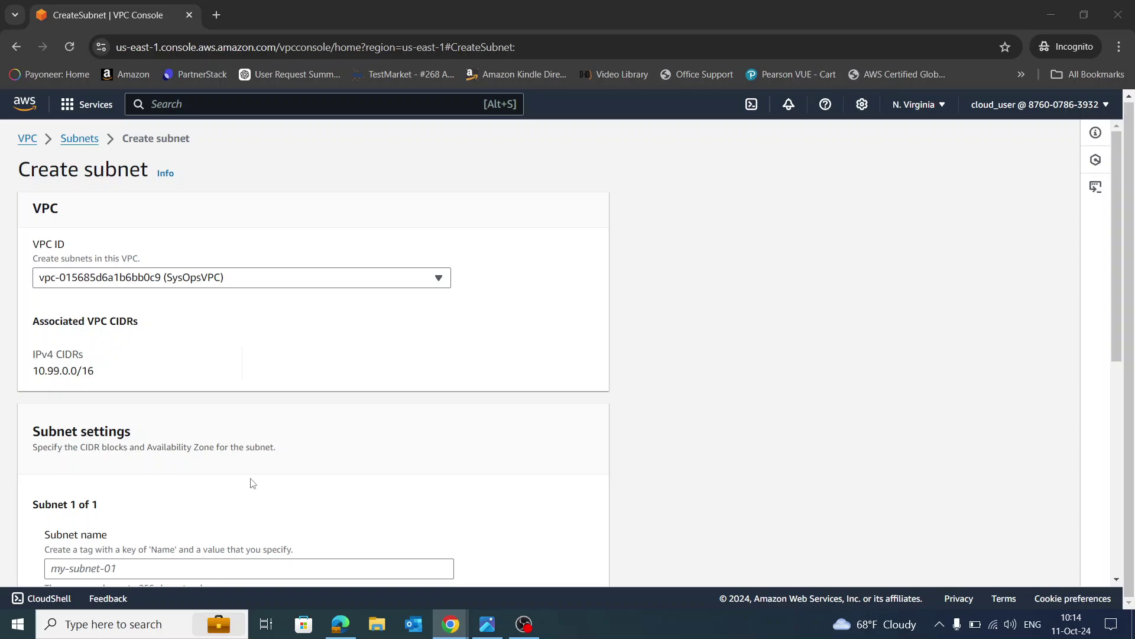
scroll(189, 470, down, 2)
click(222, 421)
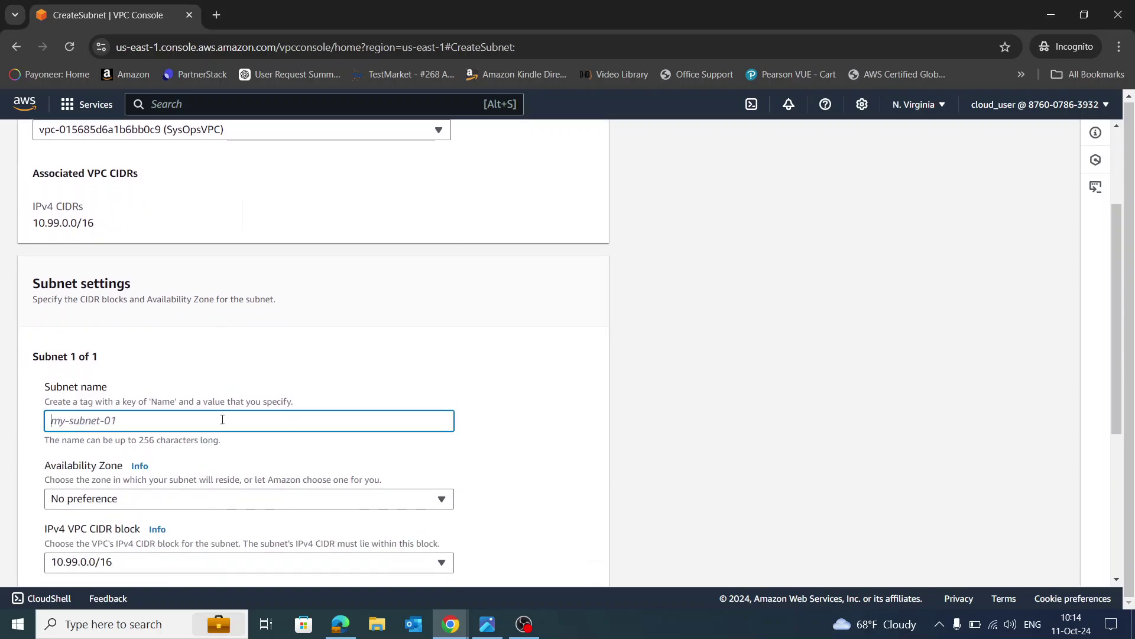
text(DMZ2public)
click(553, 442)
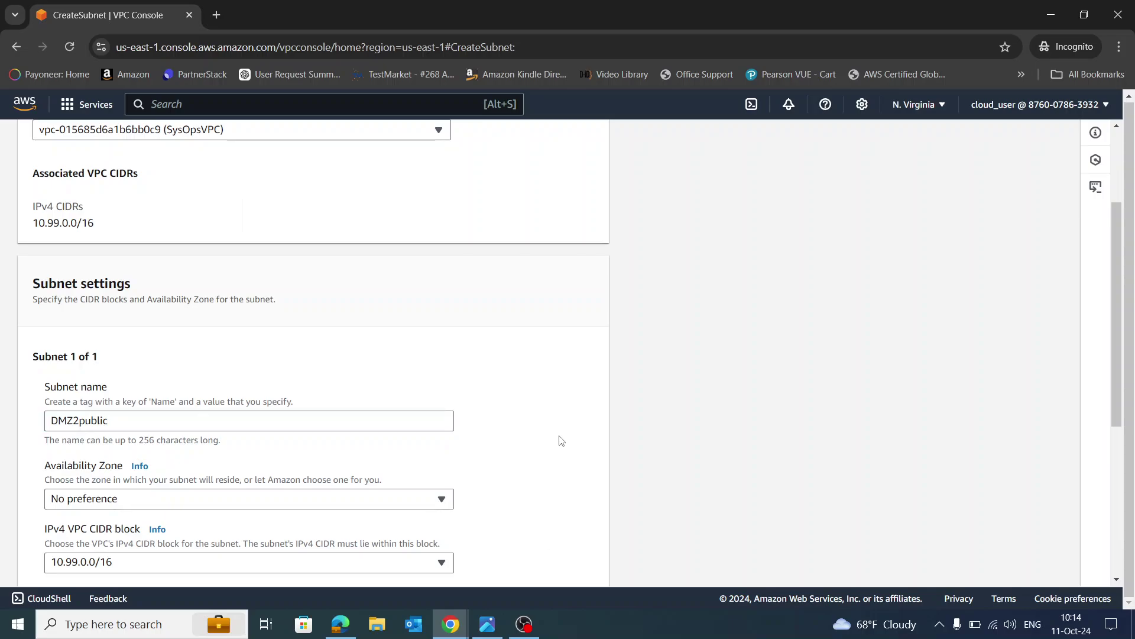
Set the DMZ2public subnet's availability zone to us-east-1b and its IPv4 subnet CIDR block to 10.99.2.0/24.
scroll(521, 420, down, 3)
click(388, 351)
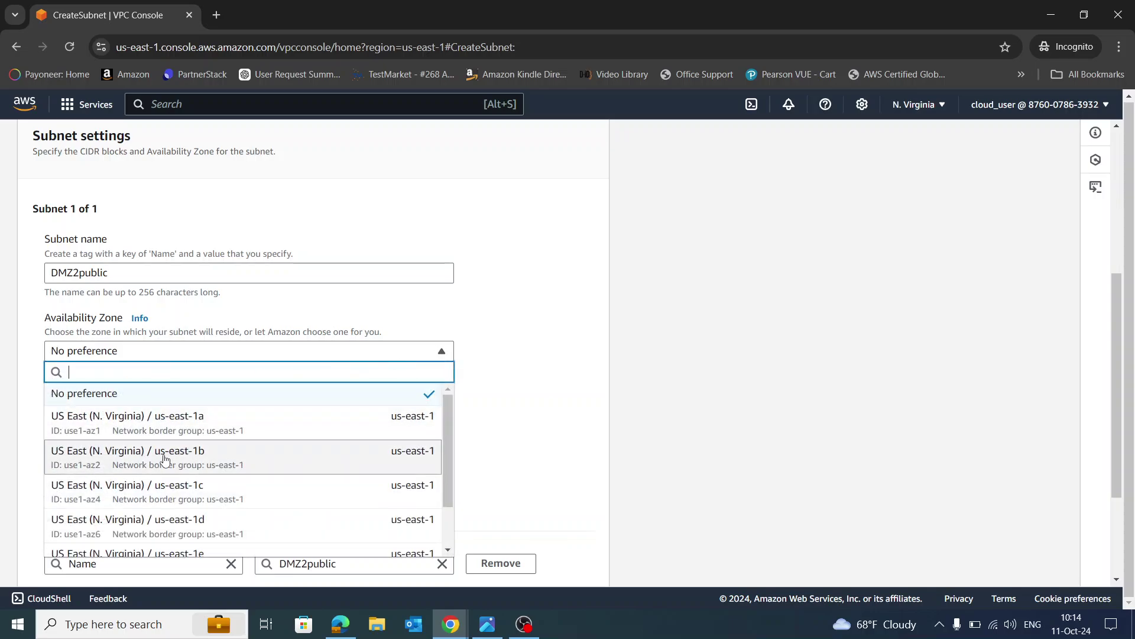
click(217, 464)
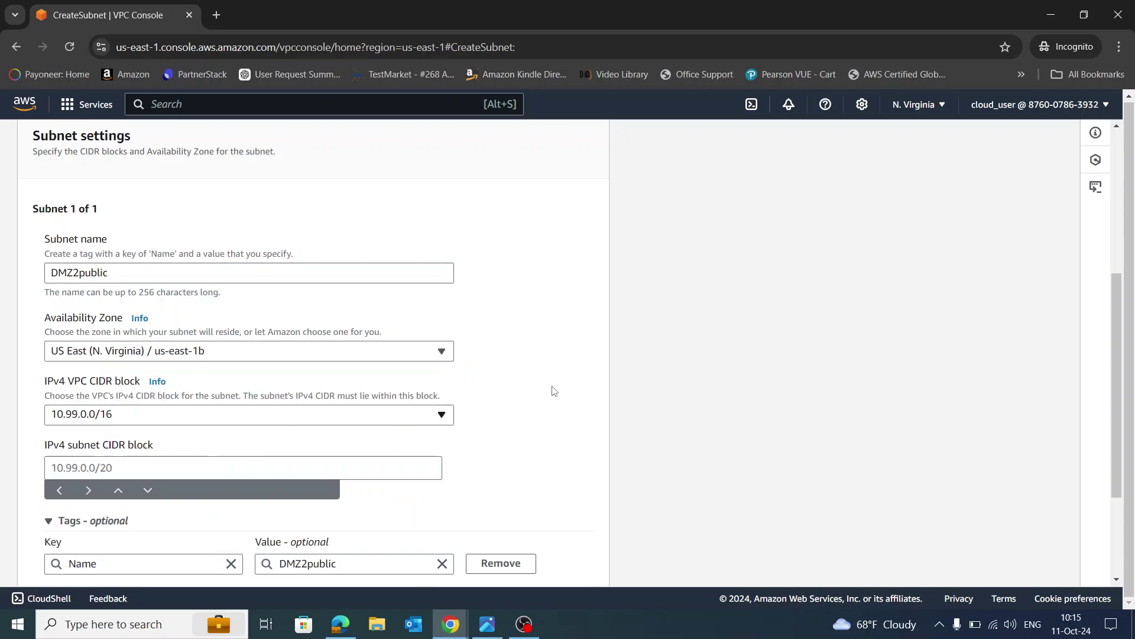
scroll(552, 393, down, 1)
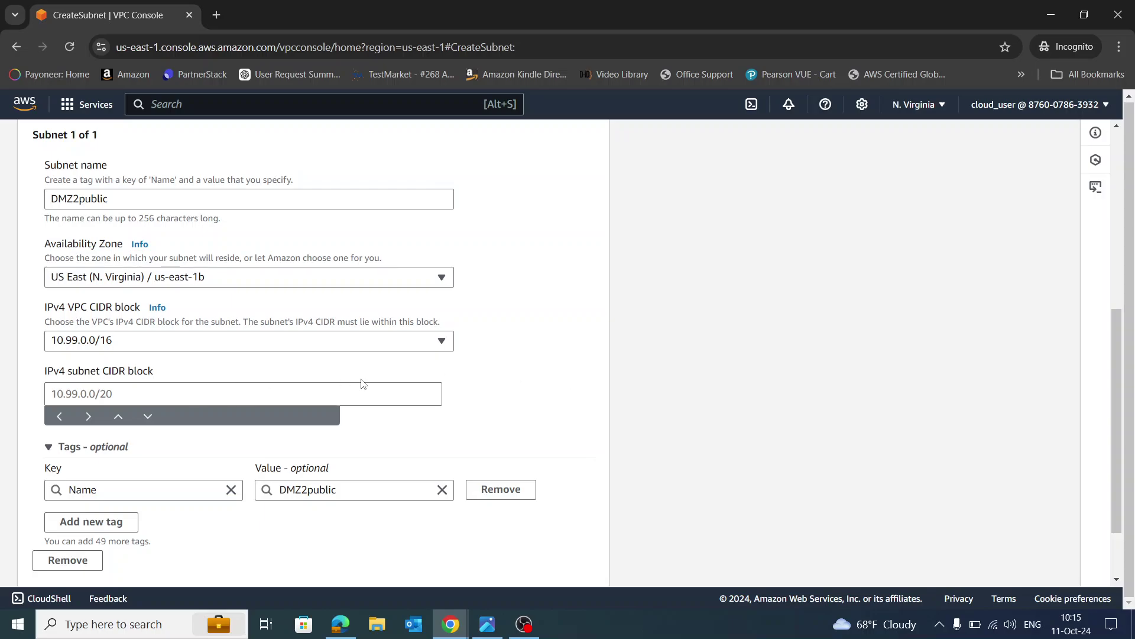
click(118, 393)
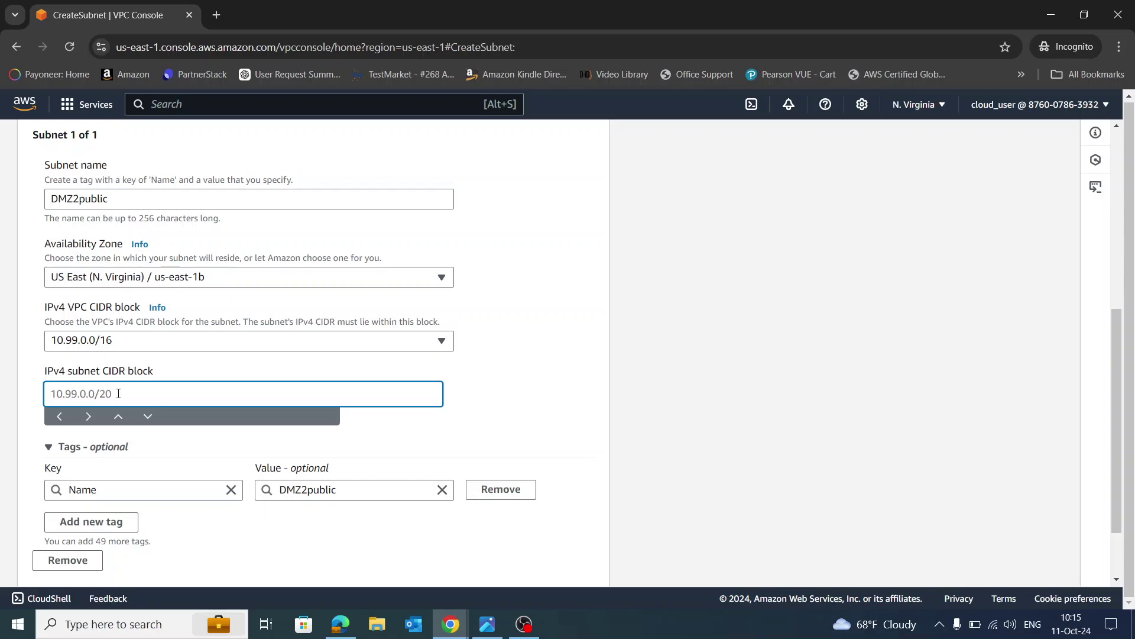
text(10.99.2.0/24)
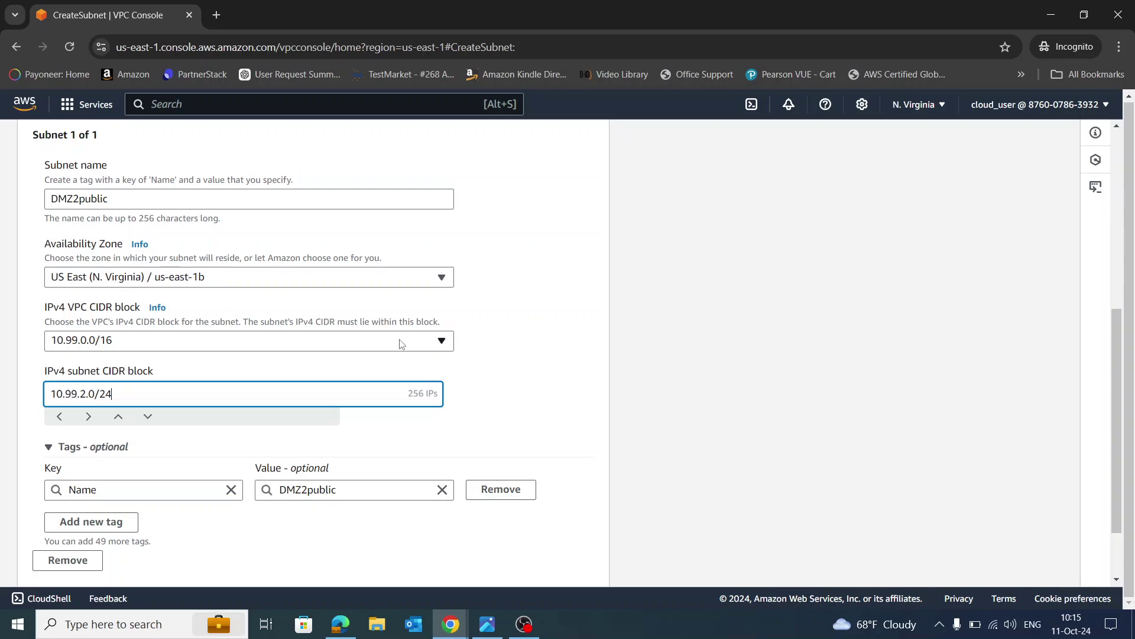
Create the DMZ2public subnet and dismiss the notification.
scroll(585, 368, down, 1)
click(556, 562)
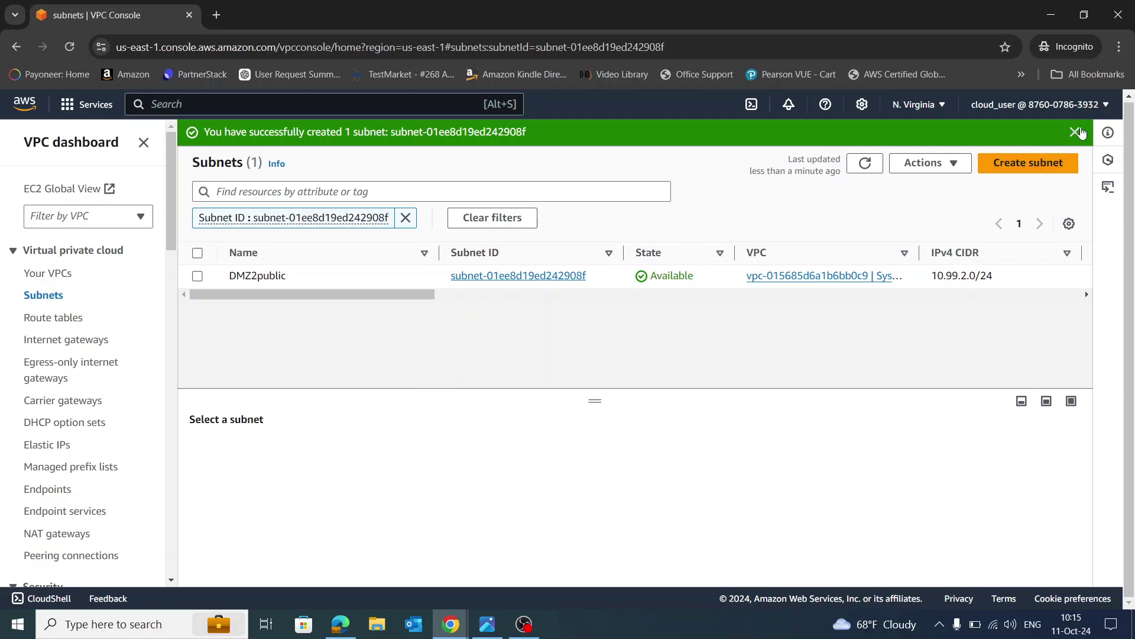
click(1080, 132)
Start another subnet in SysOpsVPC and name it AppLayer2private.
click(1060, 139)
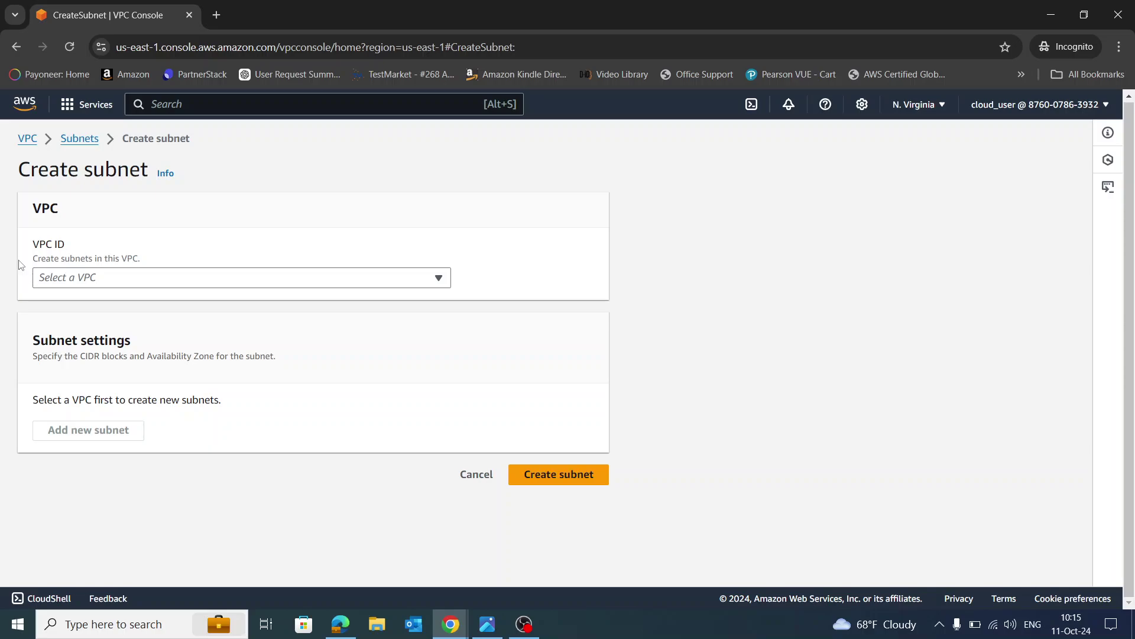
click(317, 283)
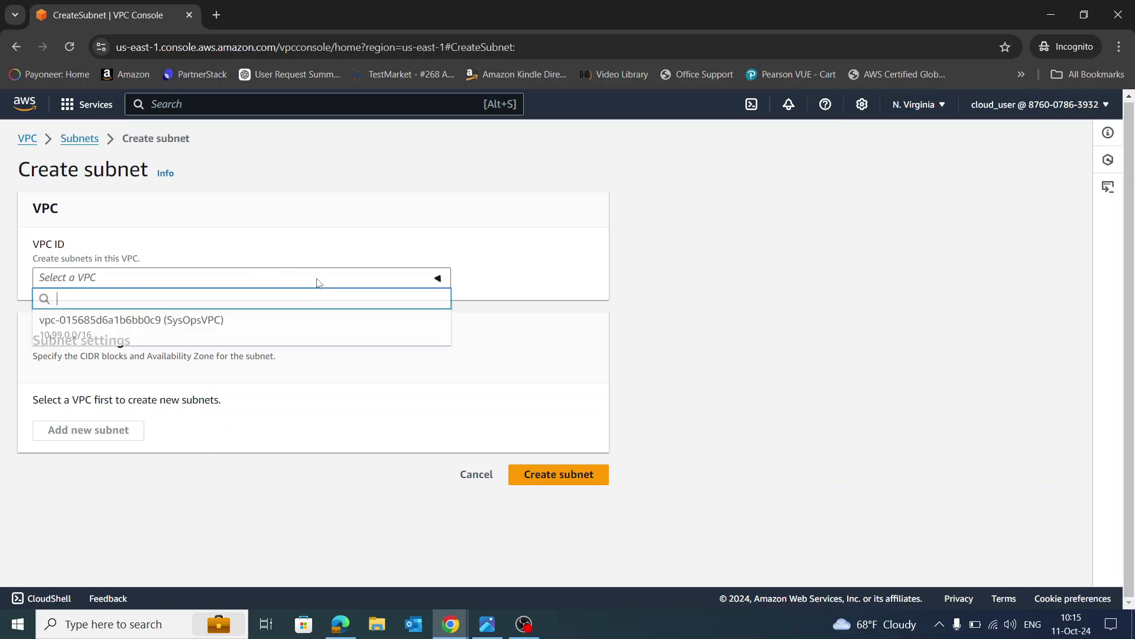
click(244, 325)
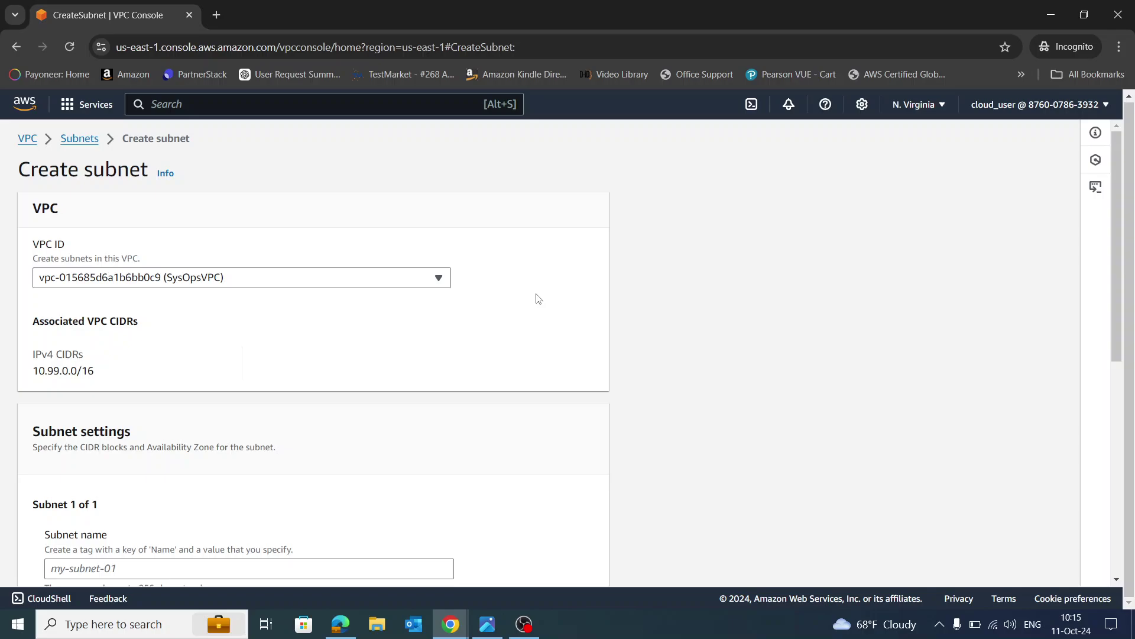
scroll(535, 294, down, 1)
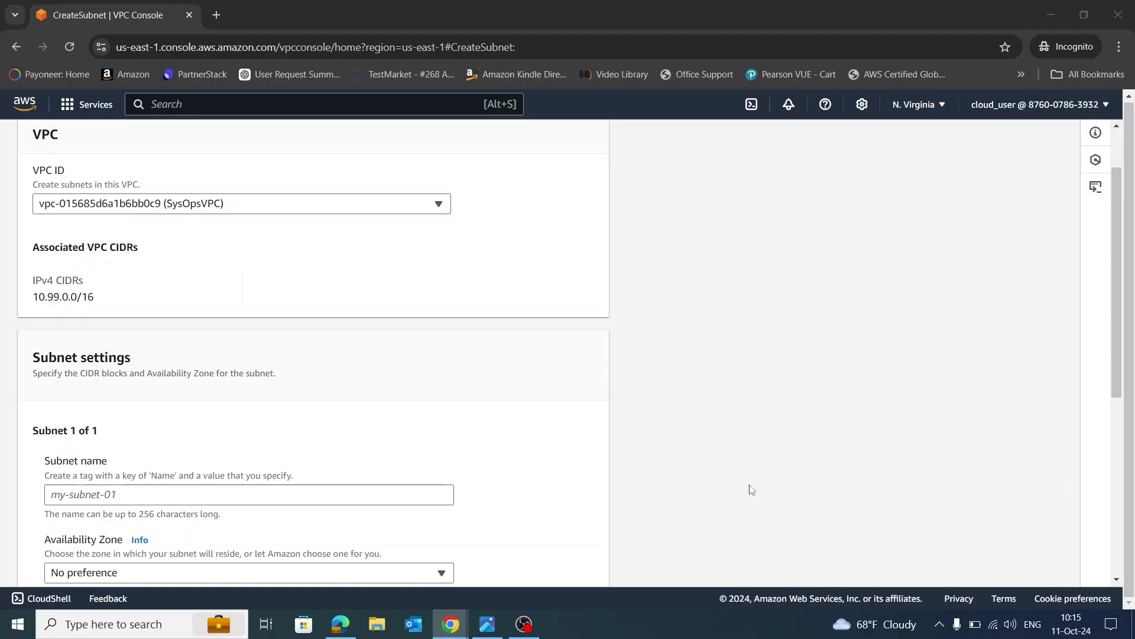
scroll(177, 432, down, 1)
click(187, 422)
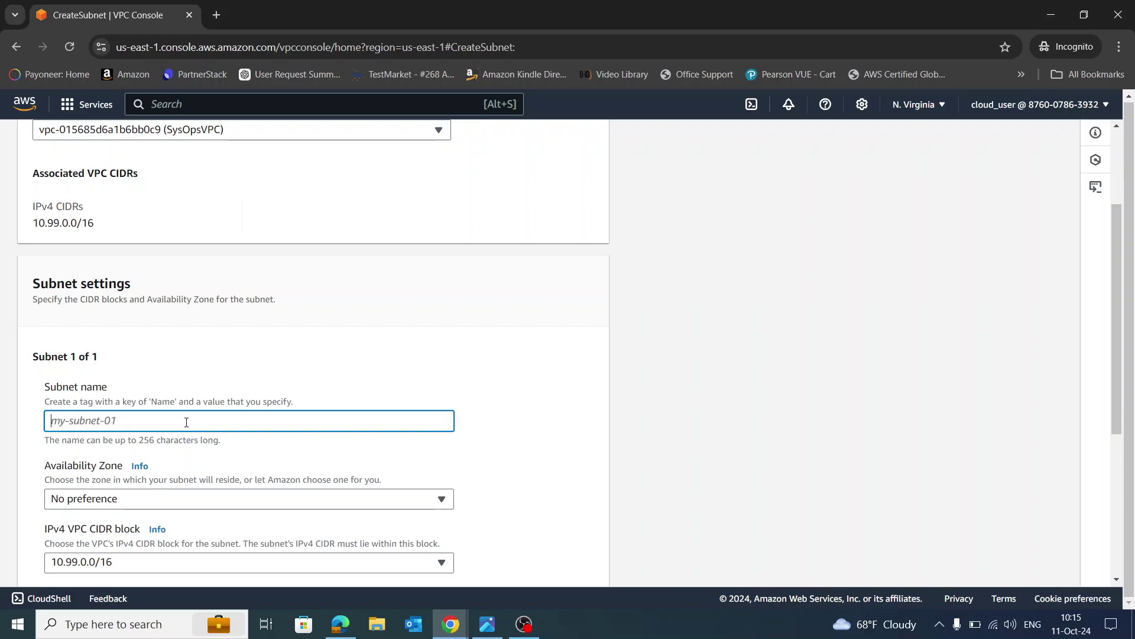
text(AppLayer2private)
click(520, 400)
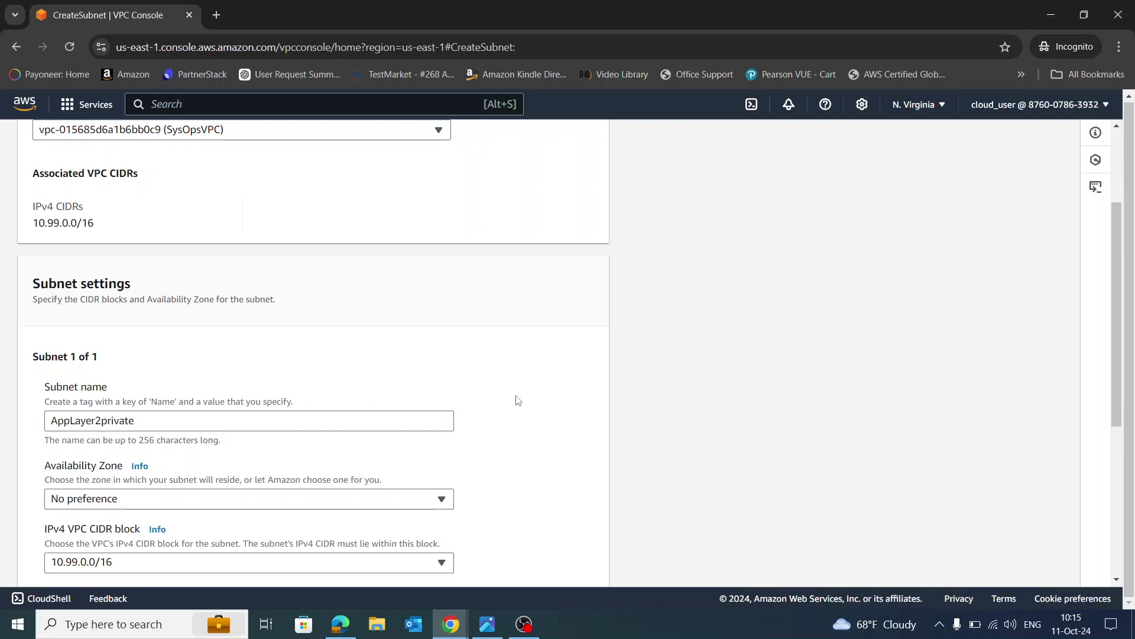
Set the AppLayer2private subnet's availability zone to us-east-1b and its IPv4 subnet CIDR block to 10.99.12.0/24.
scroll(530, 393, down, 1)
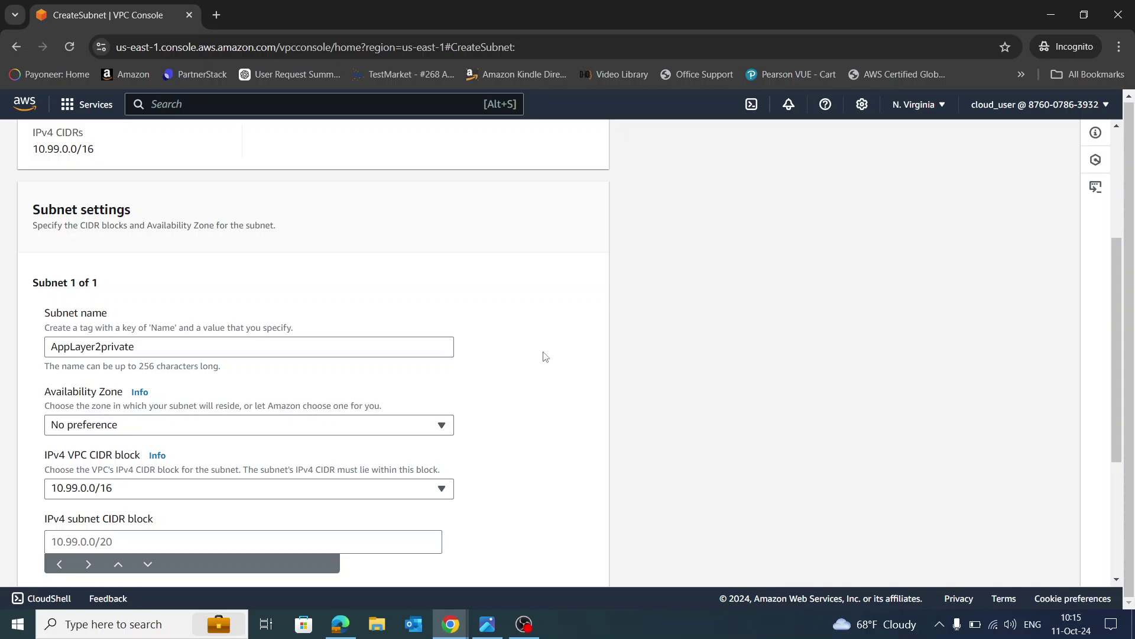
click(274, 432)
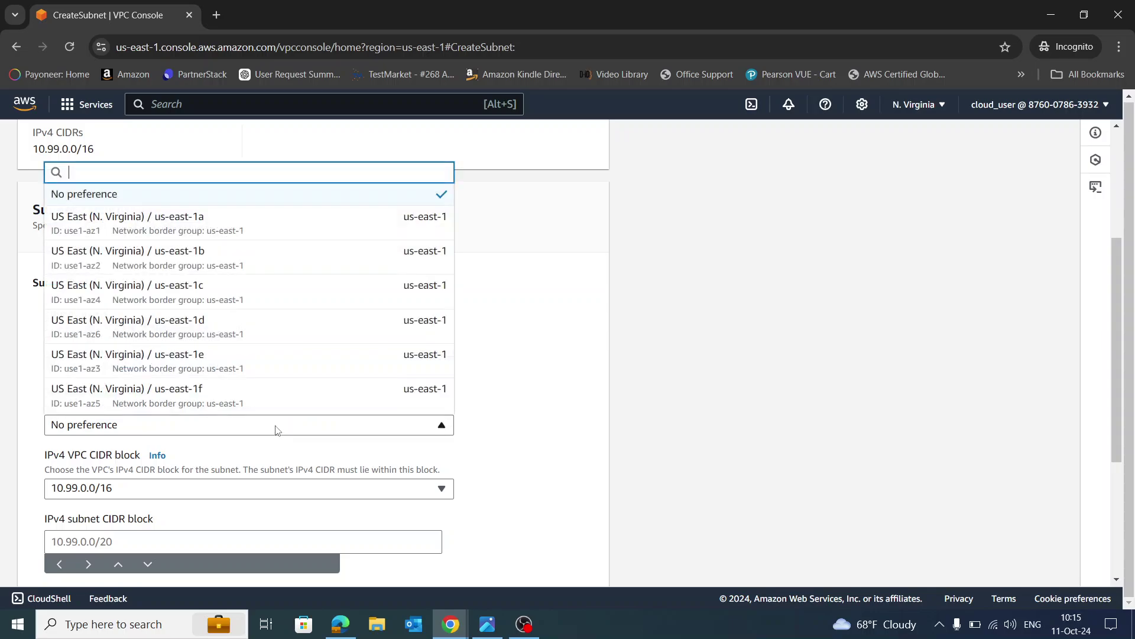
click(292, 264)
scroll(535, 393, down, 2)
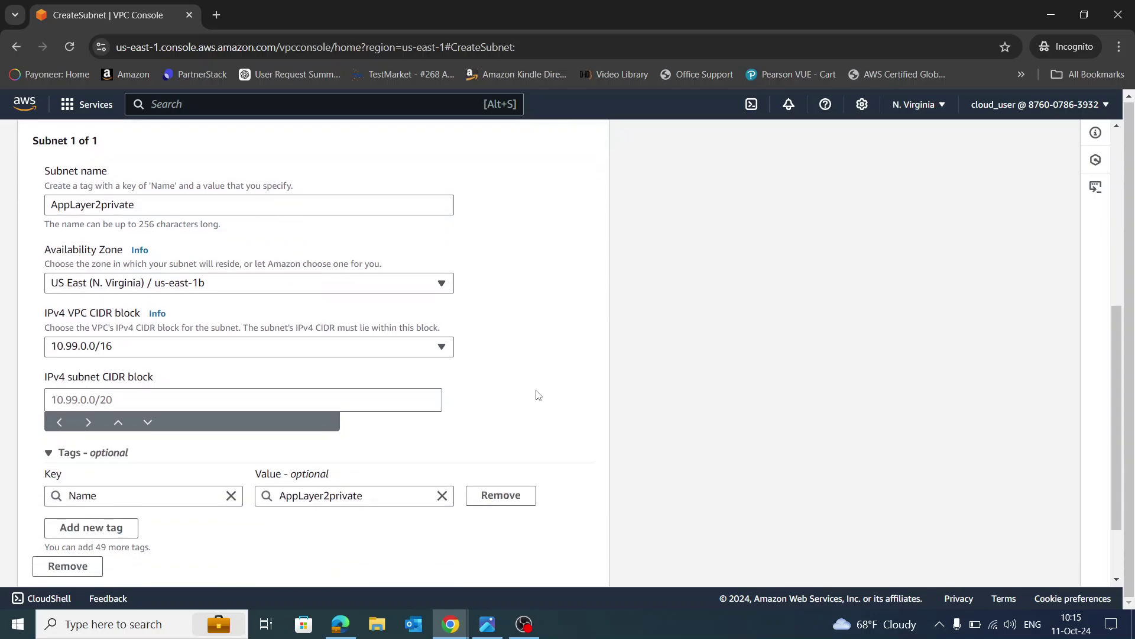
click(75, 394)
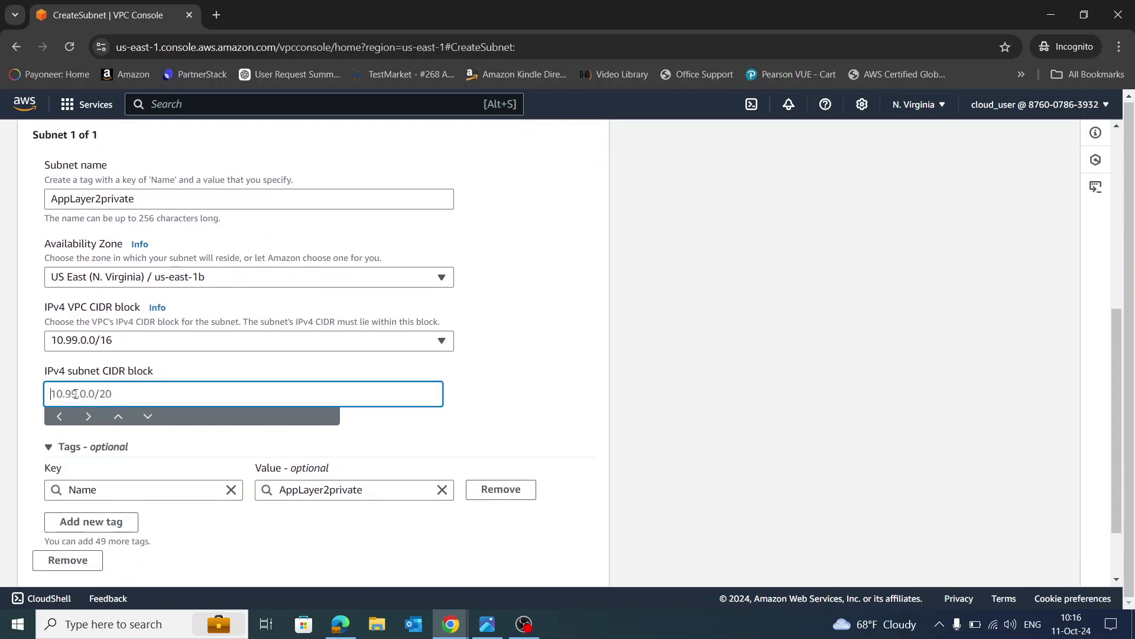
text(10.99.12.0/24)
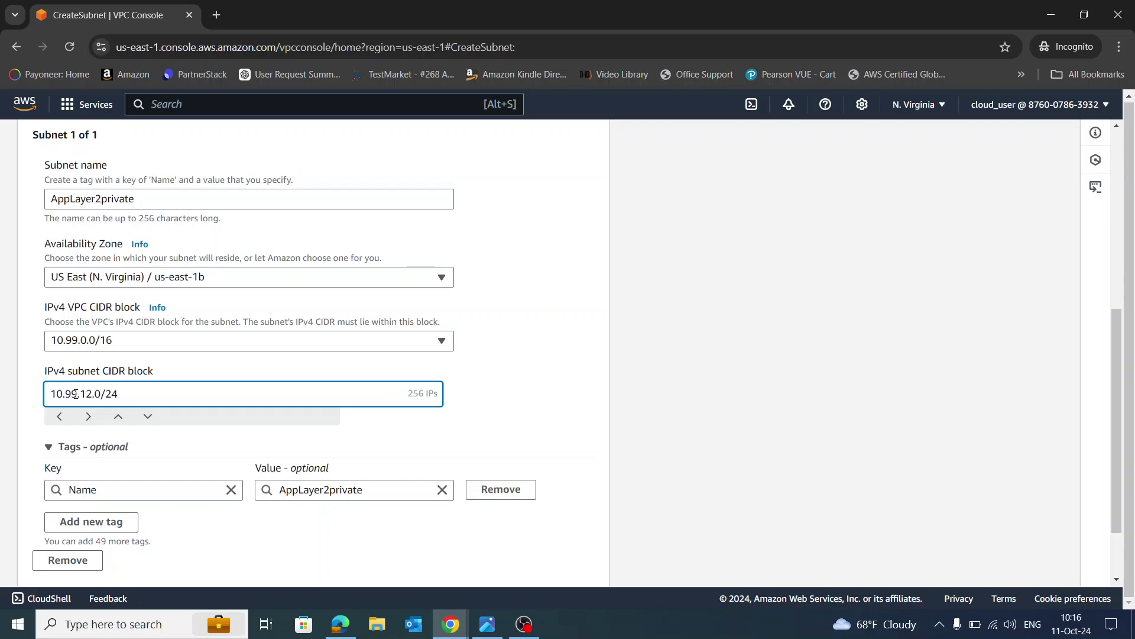
Create the AppLayer2private subnet and dismiss the notification.
click(556, 365)
scroll(574, 379, down, 2)
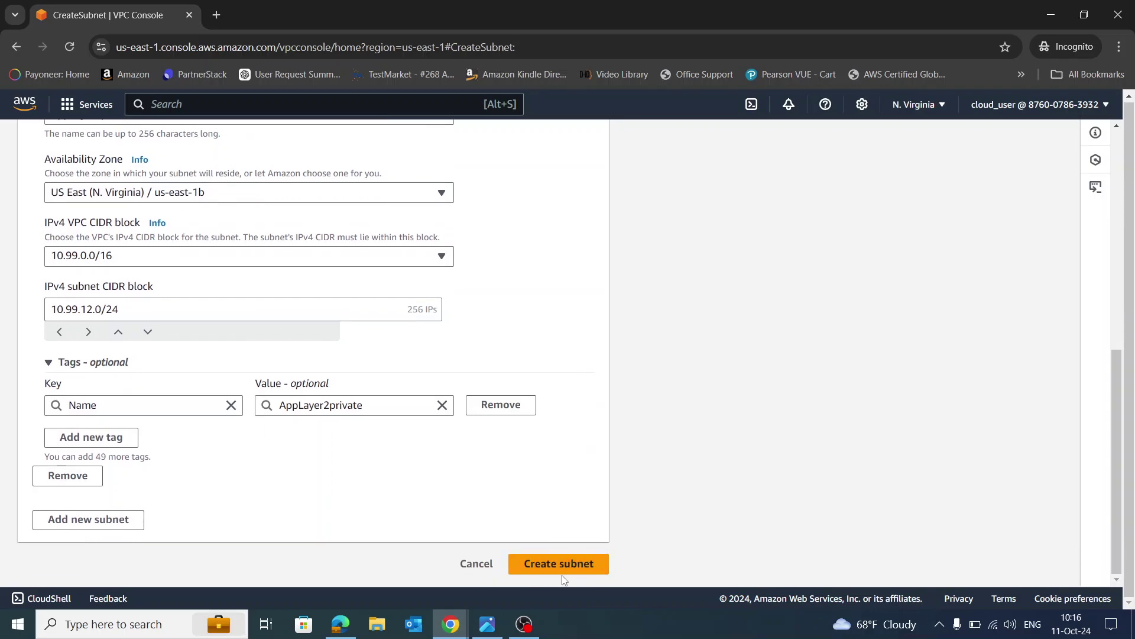
click(550, 565)
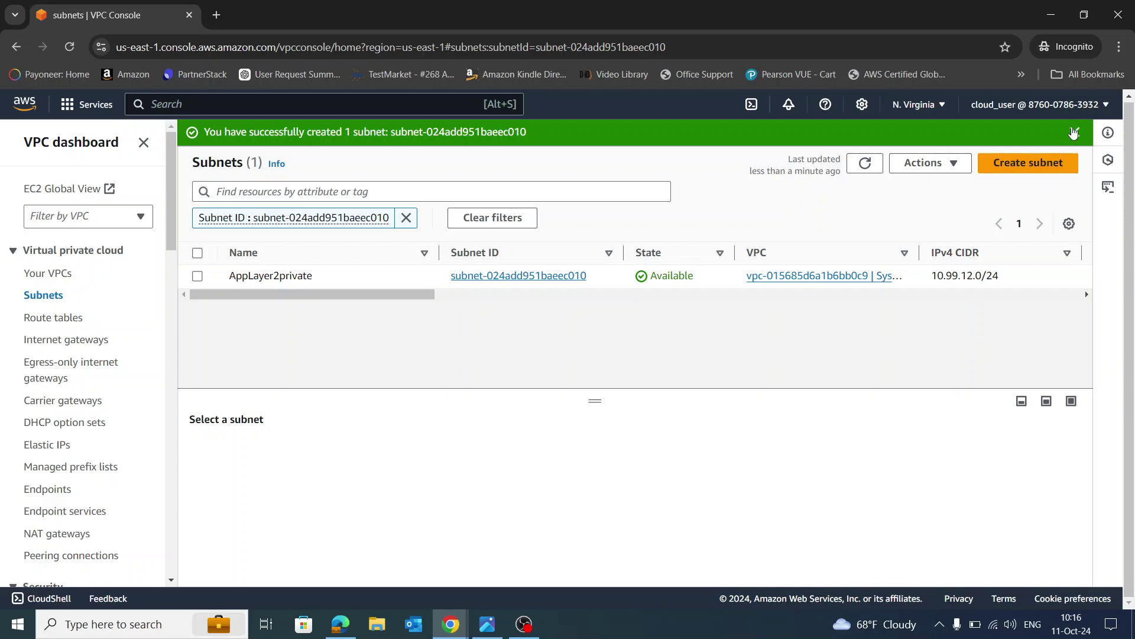
click(1075, 132)
Start another subnet in SysOpsVPC and name it DBLayer2private.
click(1076, 135)
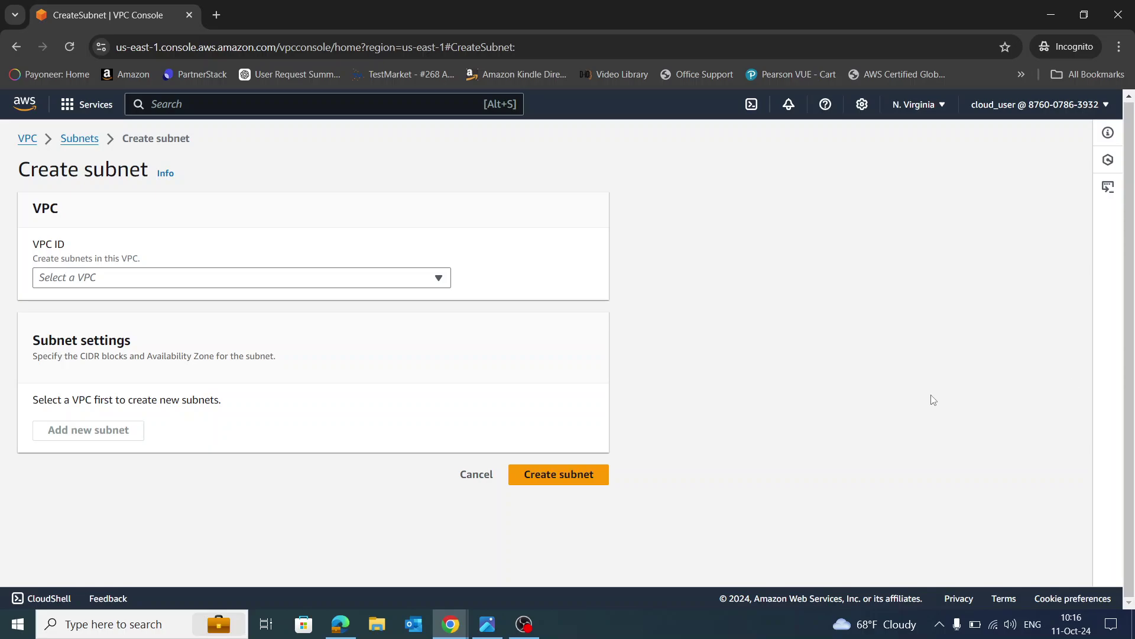
click(329, 278)
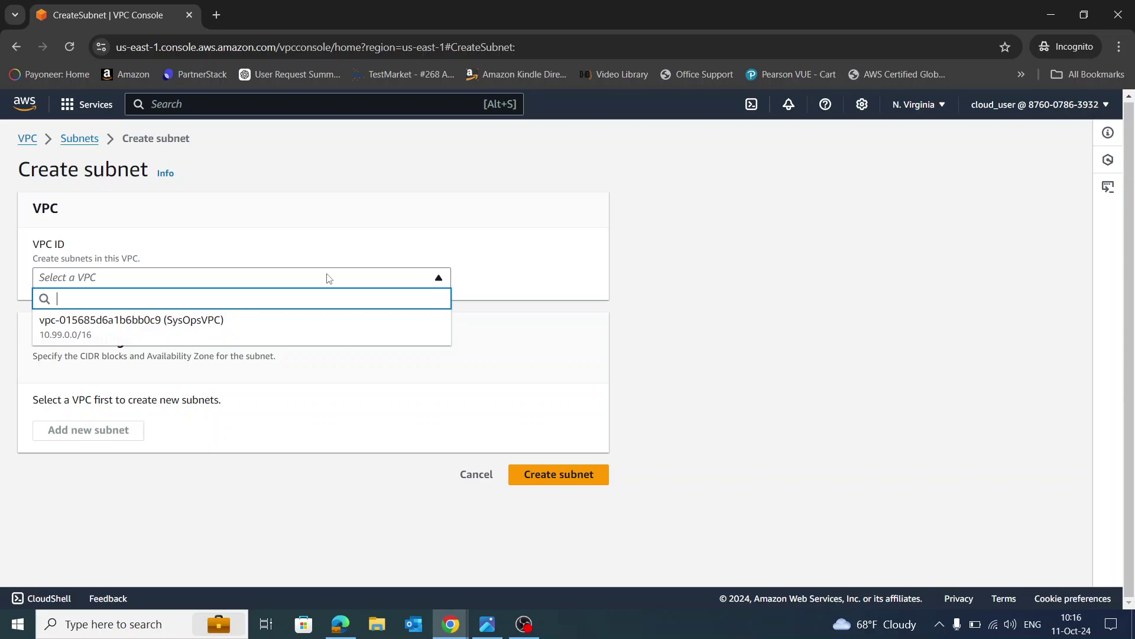
click(225, 334)
scroll(569, 335, down, 4)
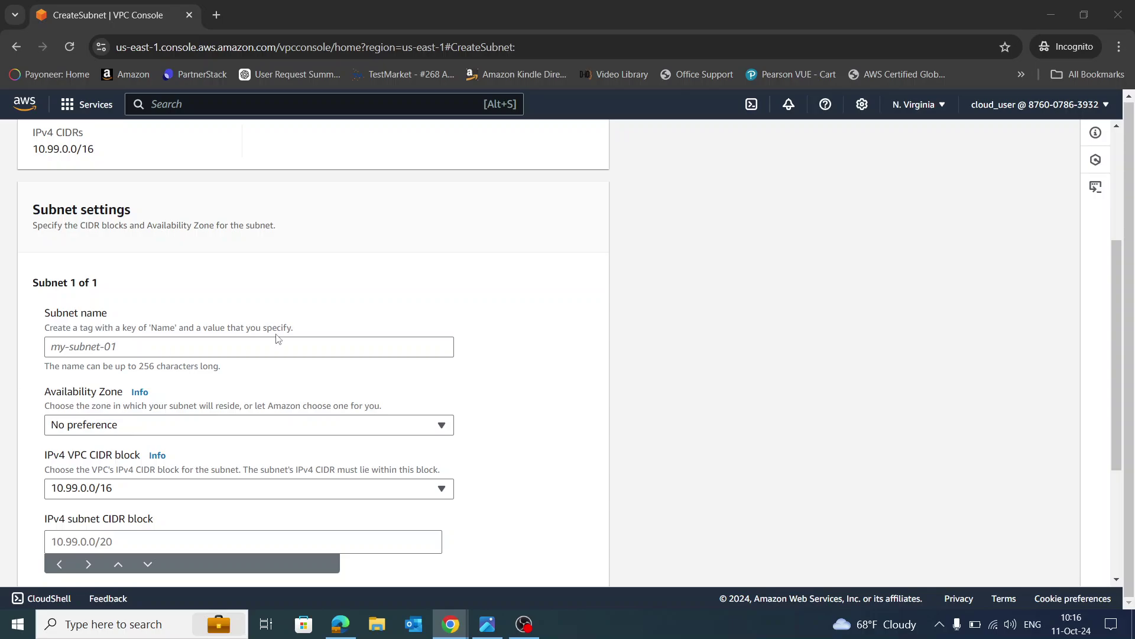
click(267, 347)
text(DBLayer2private)
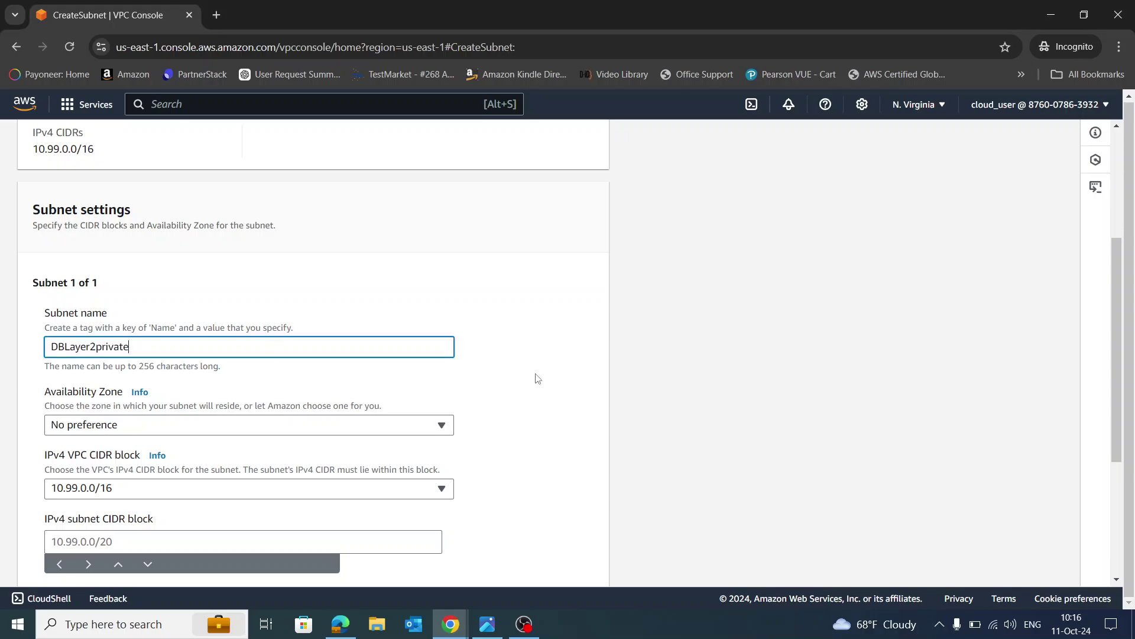
click(526, 372)
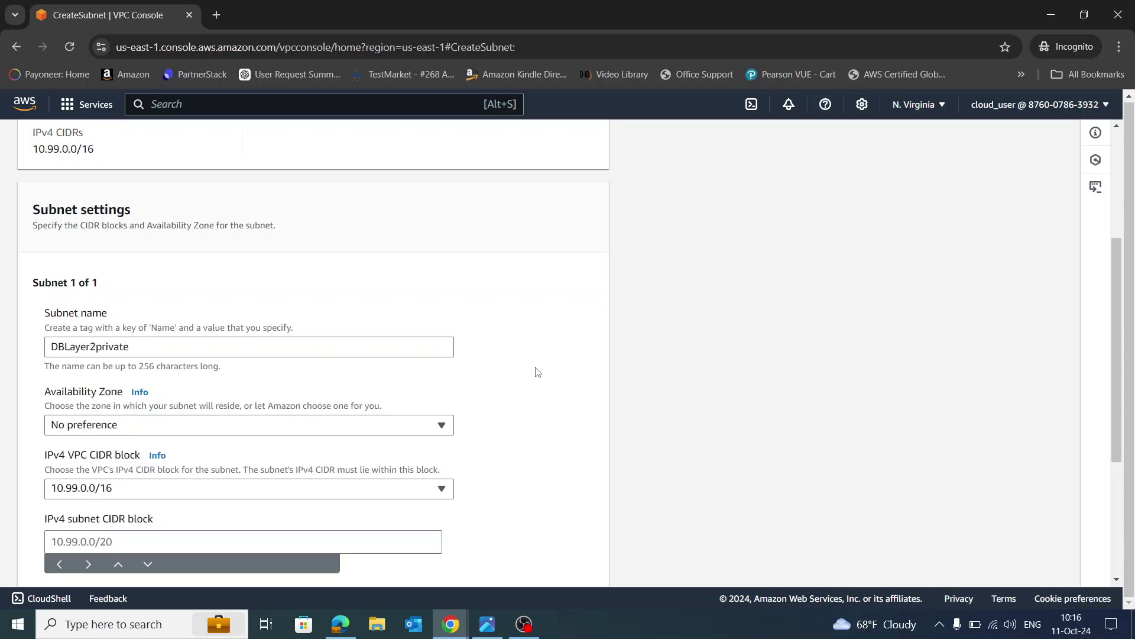
Set the DBLayer2private subnet's availability zone to us-east-1b and its IPv4 subnet CIDR block to 10.99.22.0/24.
scroll(536, 370, down, 1)
click(319, 352)
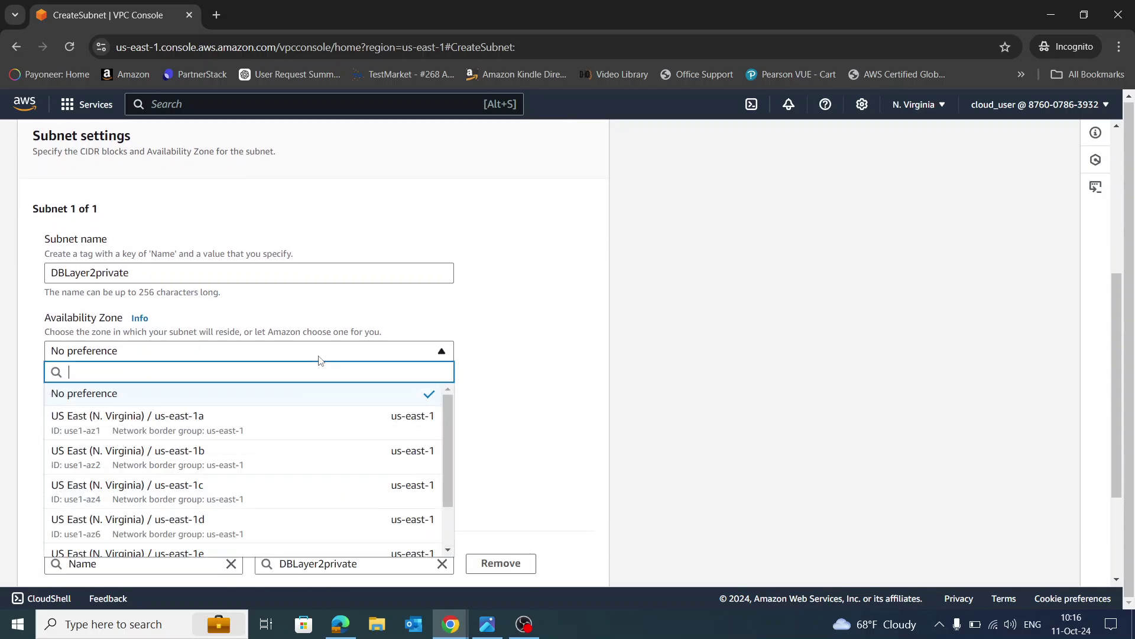
click(245, 468)
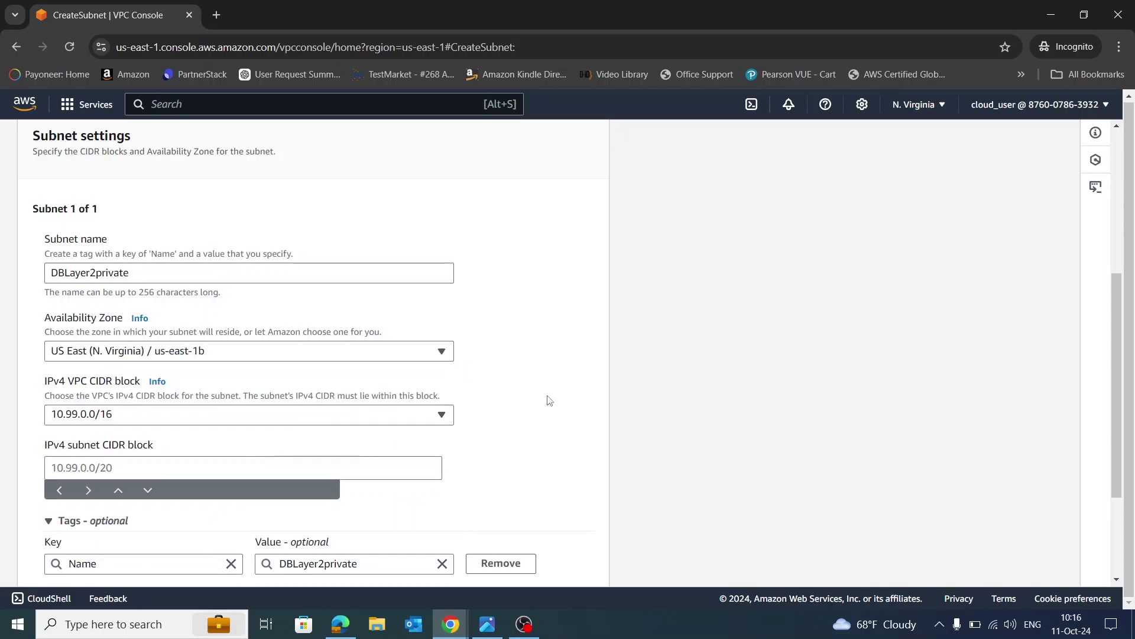
scroll(549, 400, down, 1)
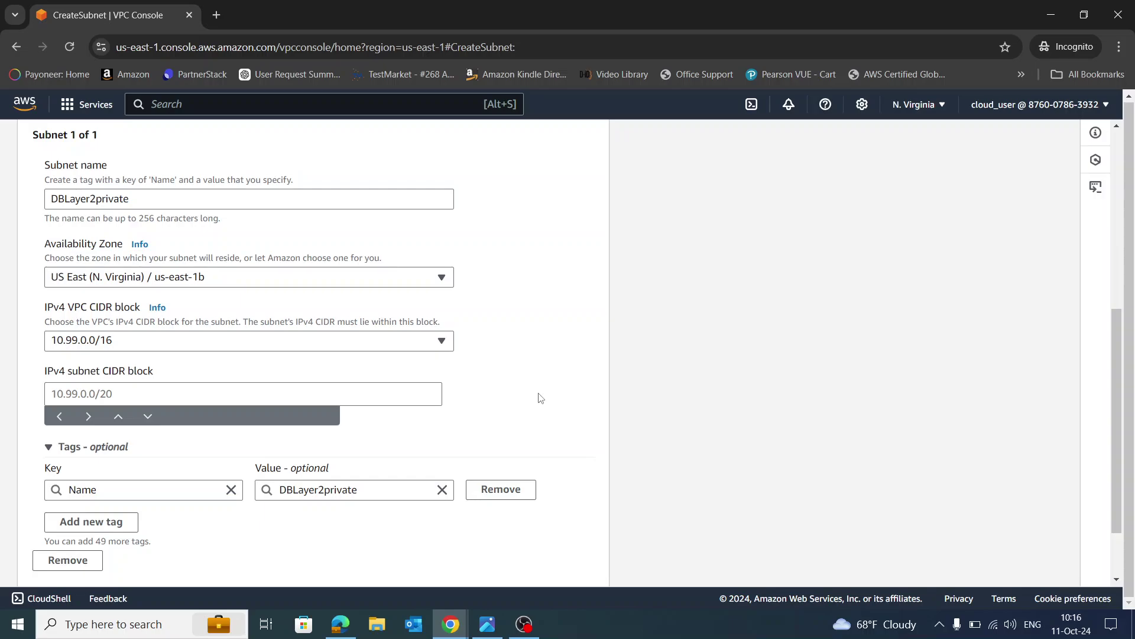
click(114, 396)
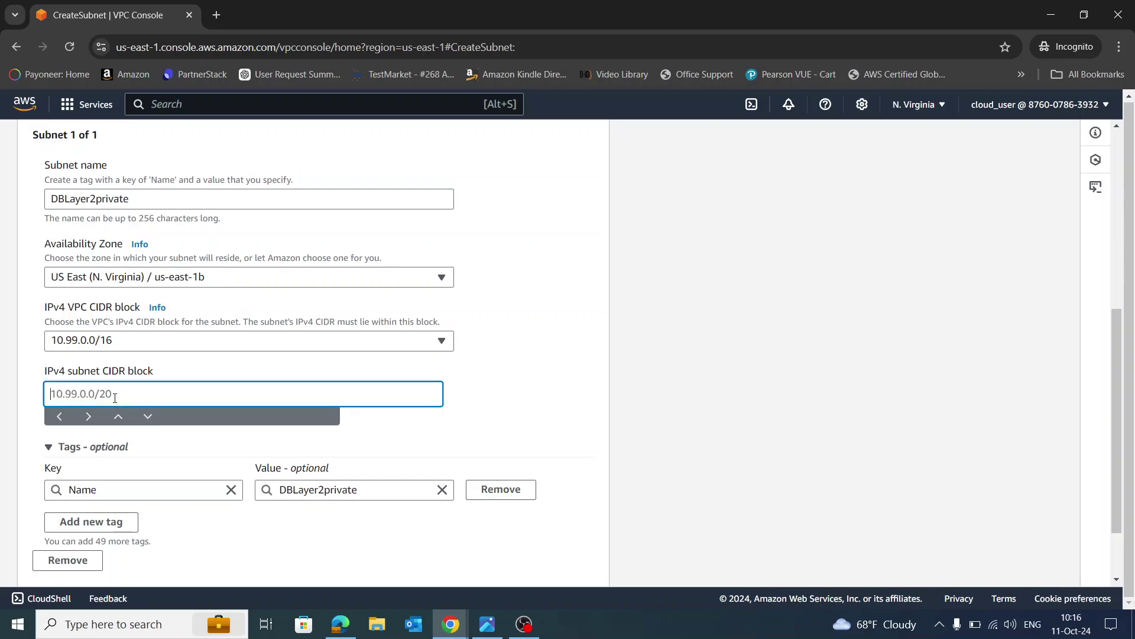
text(10.99.22.0/24)
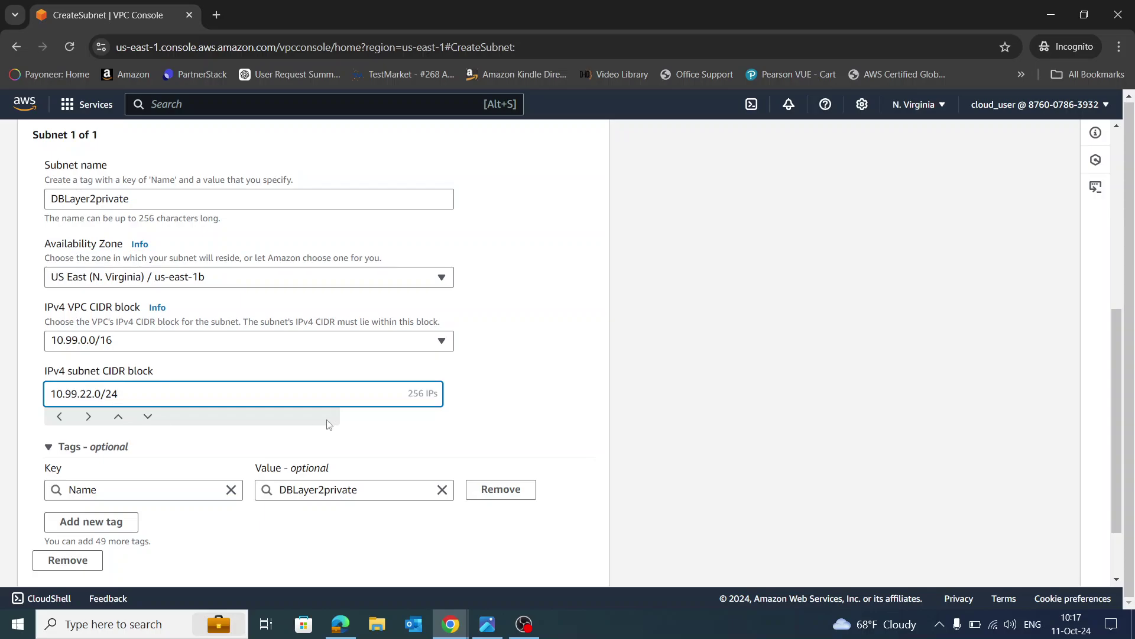
Create the DBLayer2private subnet with the entered settings.
click(534, 394)
scroll(534, 395, down, 3)
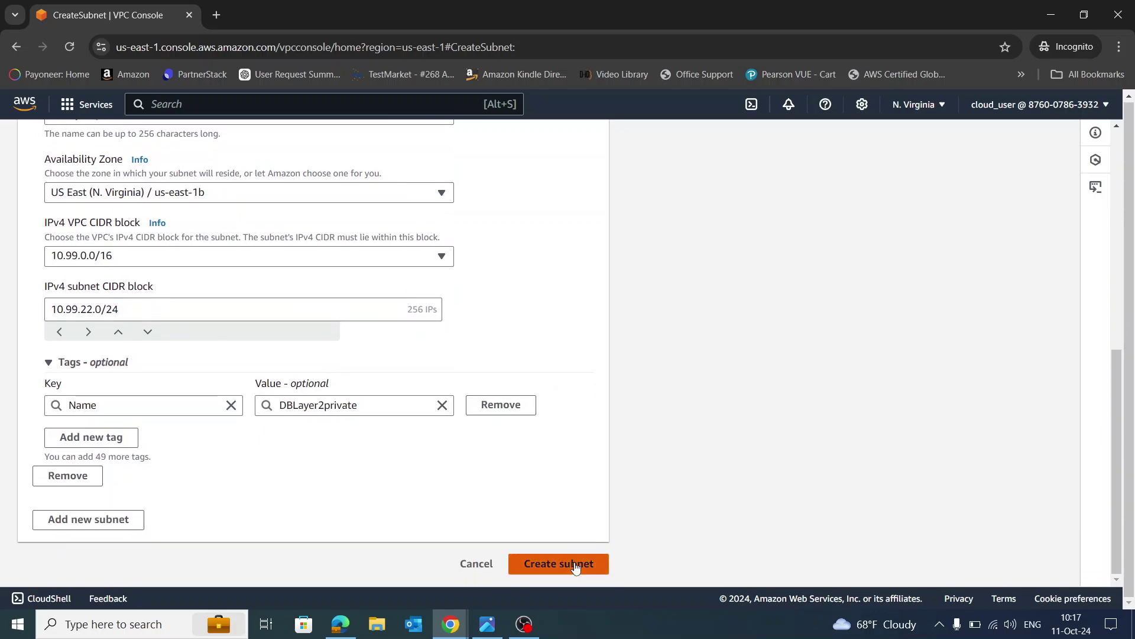
click(575, 563)
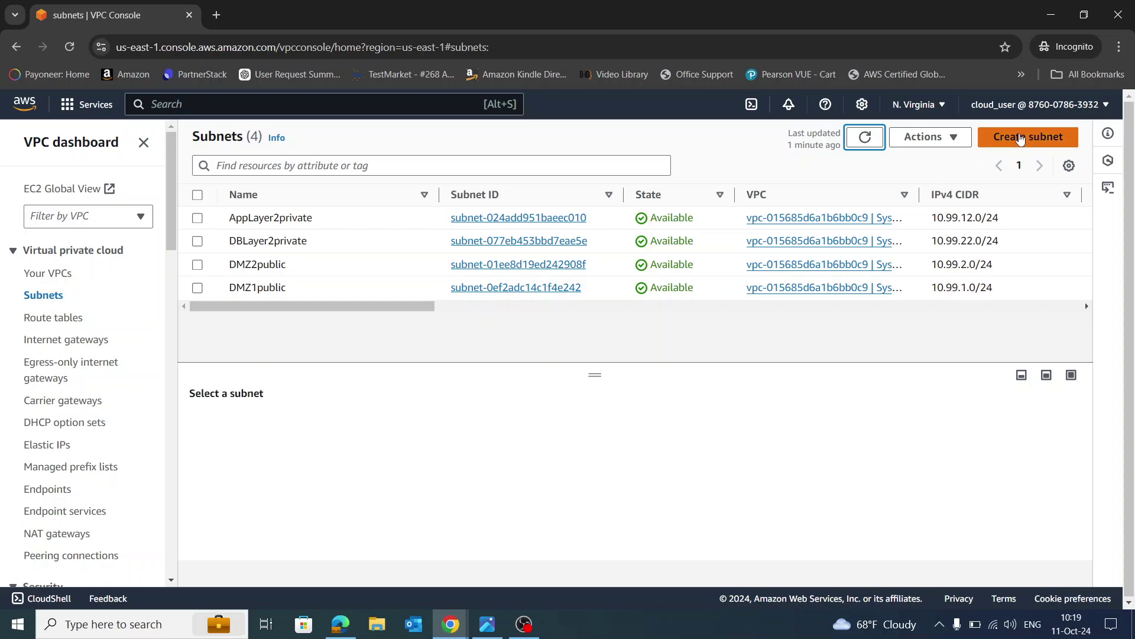
Start another subnet in SysOpsVPC and name it AppLayer1private.
click(1028, 136)
click(334, 282)
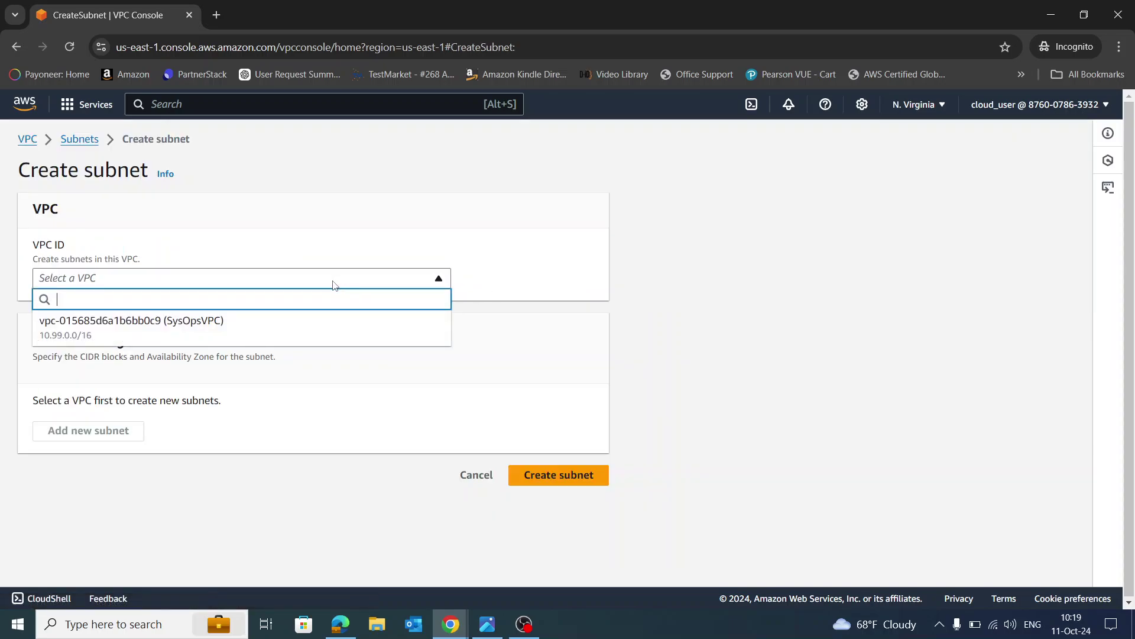
click(274, 333)
scroll(521, 337, down, 4)
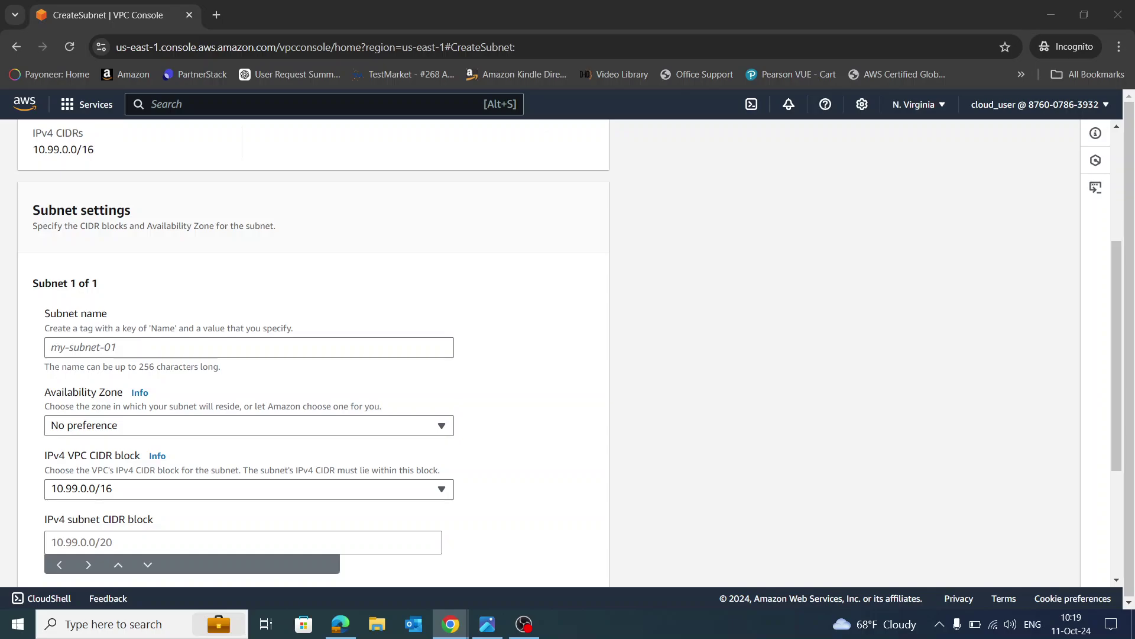
click(217, 348)
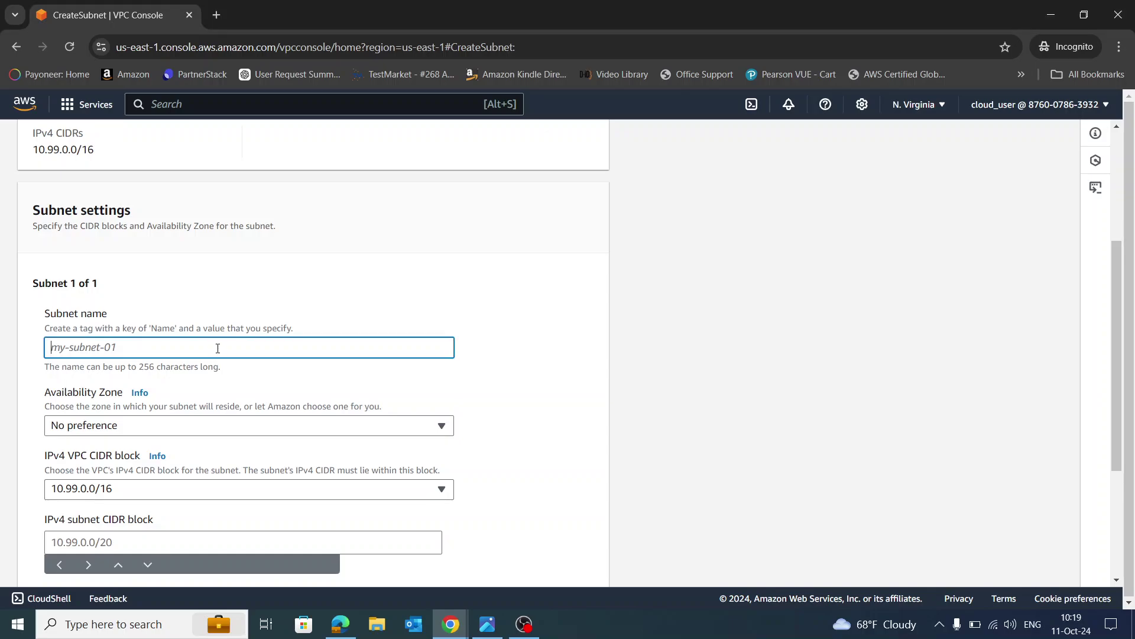
text(ppLayer1private)
click(545, 368)
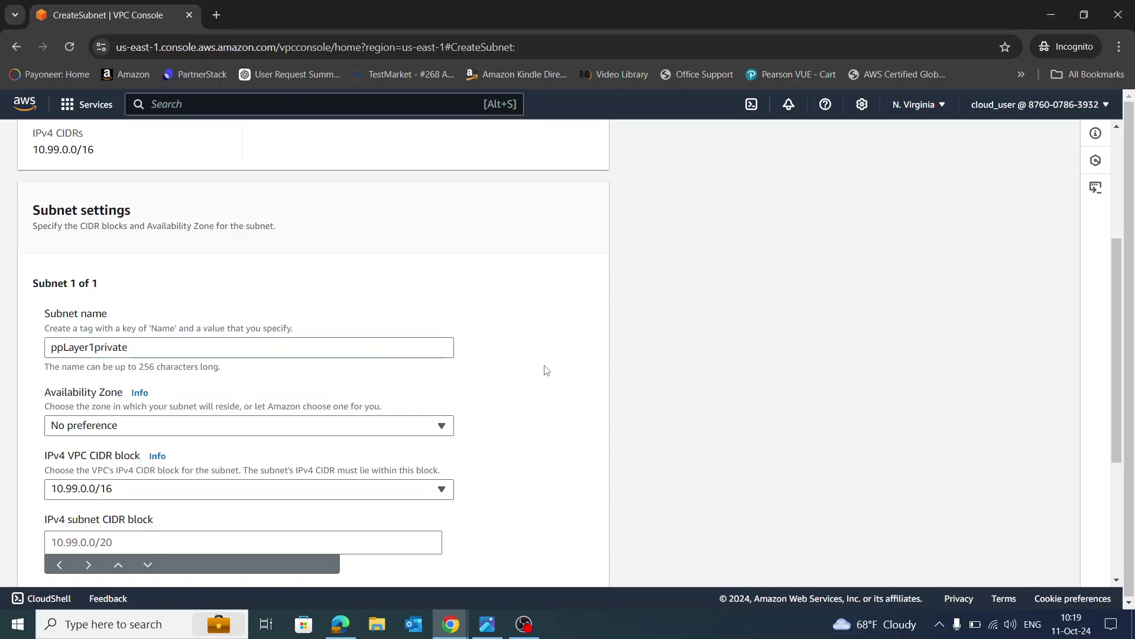
click(52, 347)
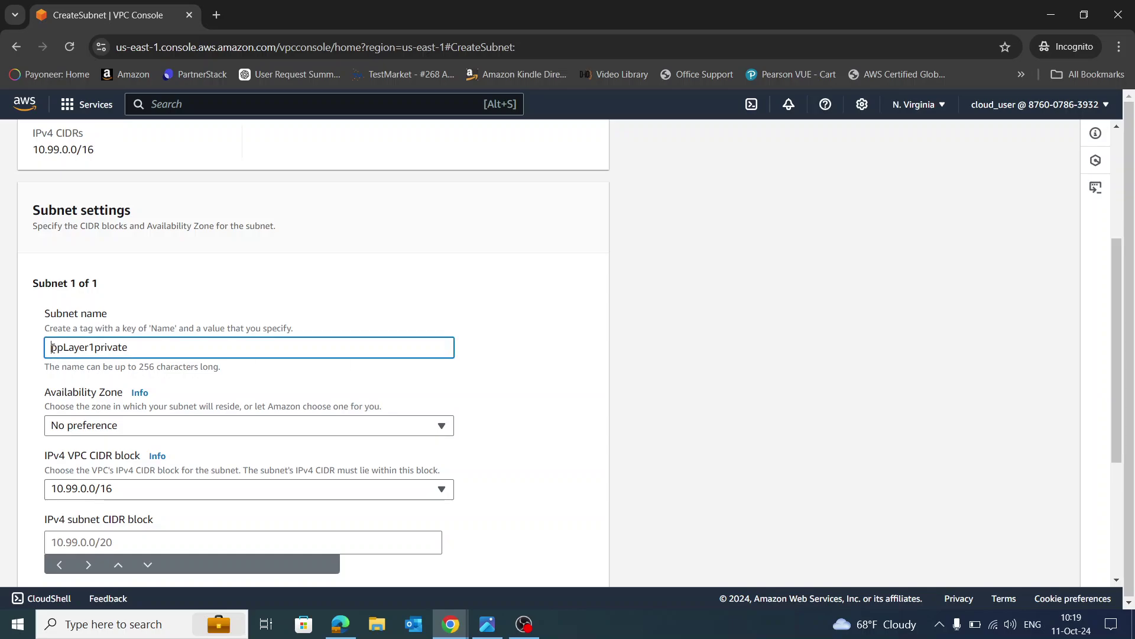
text(A)
click(527, 381)
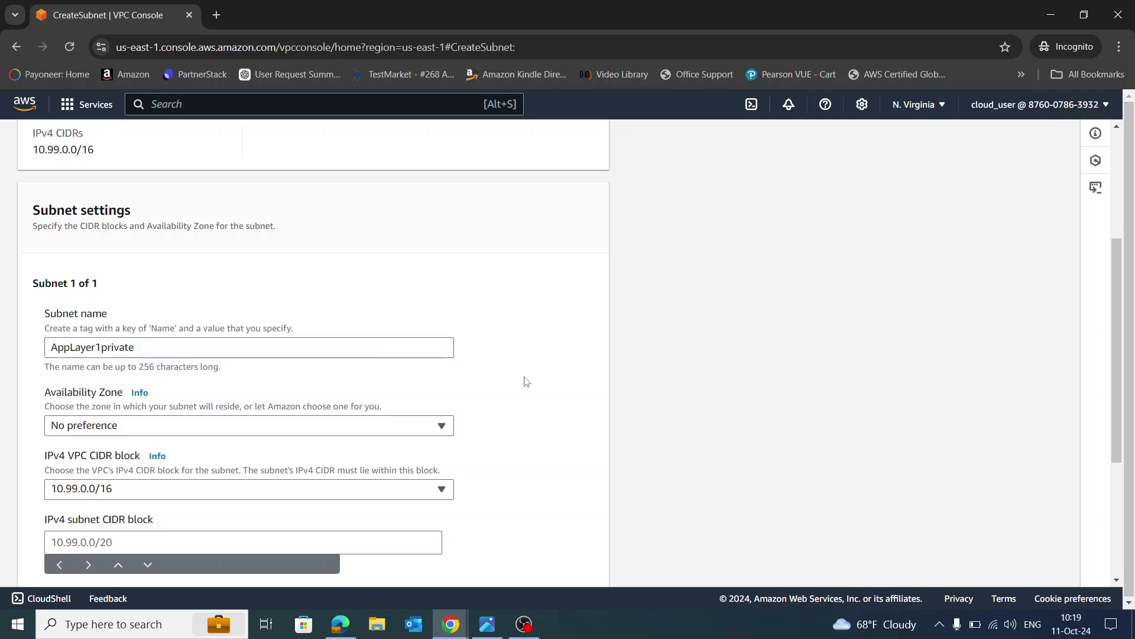
Create the AppLayer1private subnet in availability zone us-east-1a with the IPv4 subnet CIDR block 10.99.11.0/24.
scroll(505, 369, down, 1)
click(357, 352)
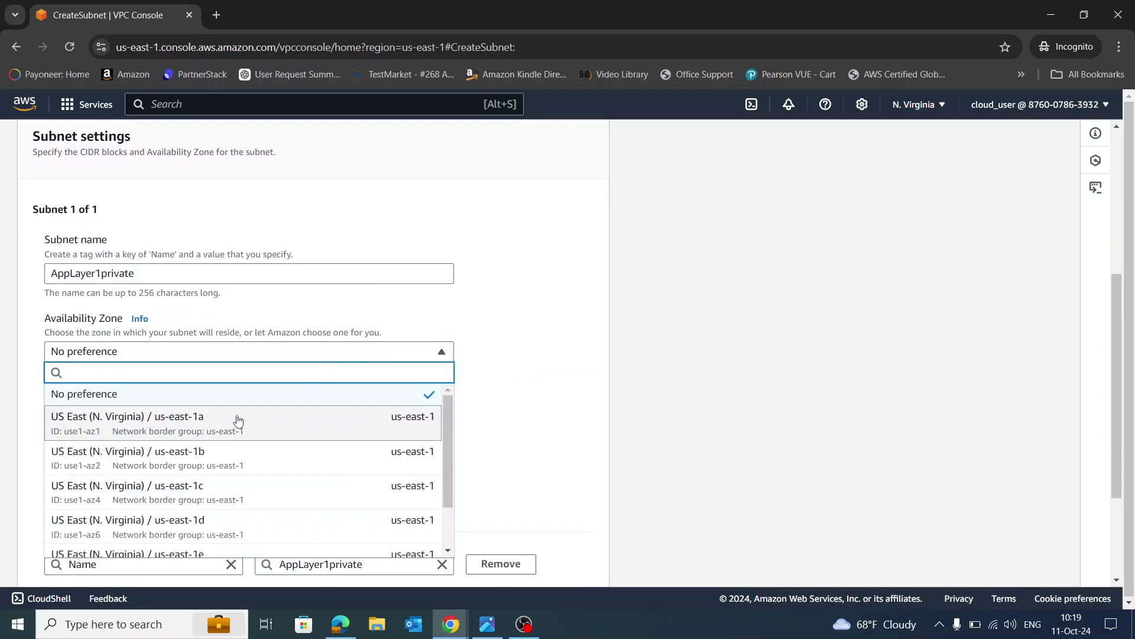
click(260, 426)
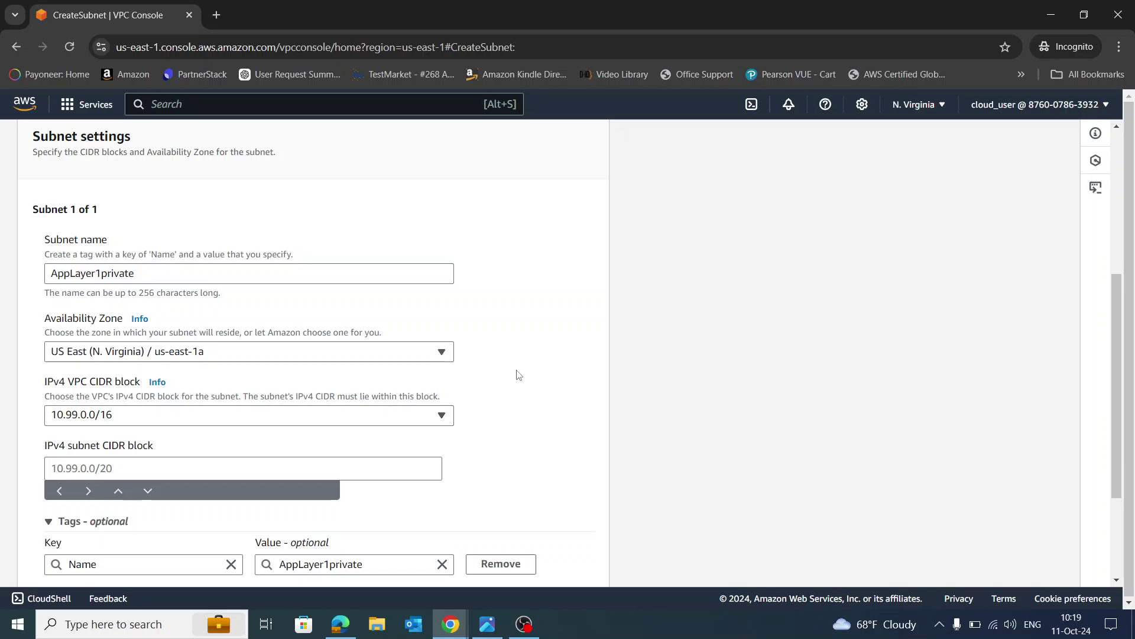
scroll(113, 349, down, 2)
click(74, 320)
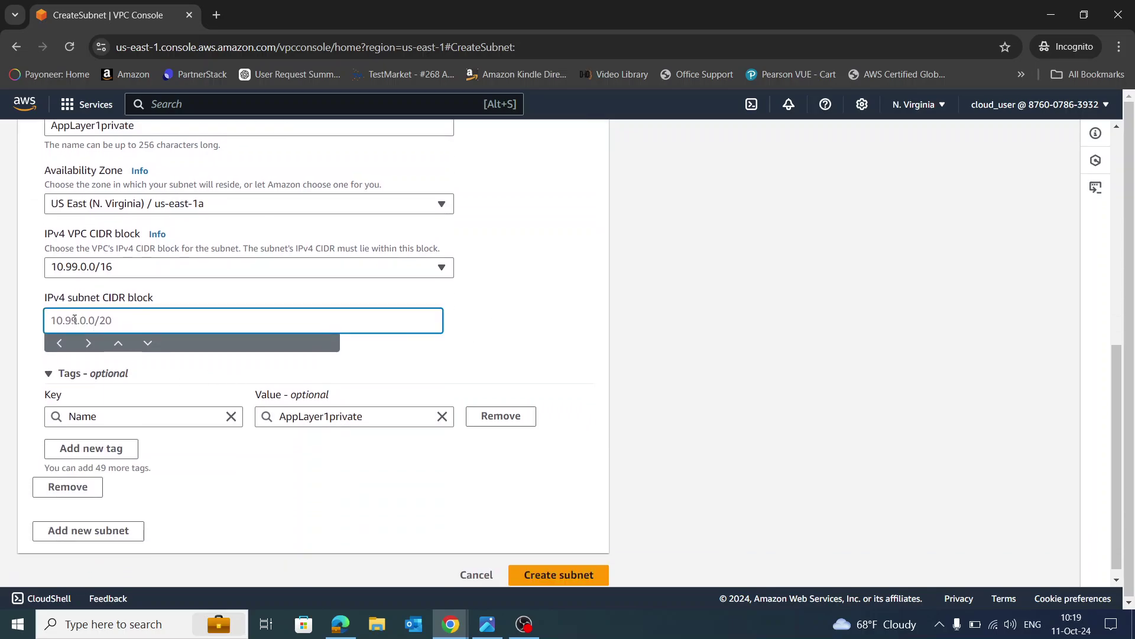
text(10.)
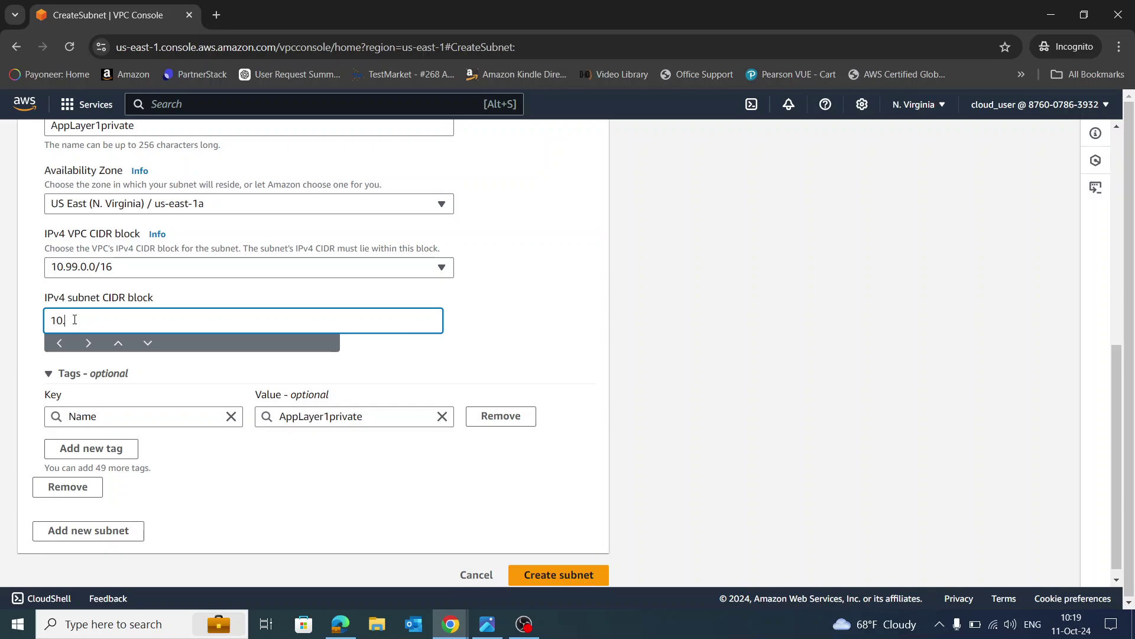
text(99.11.0/24)
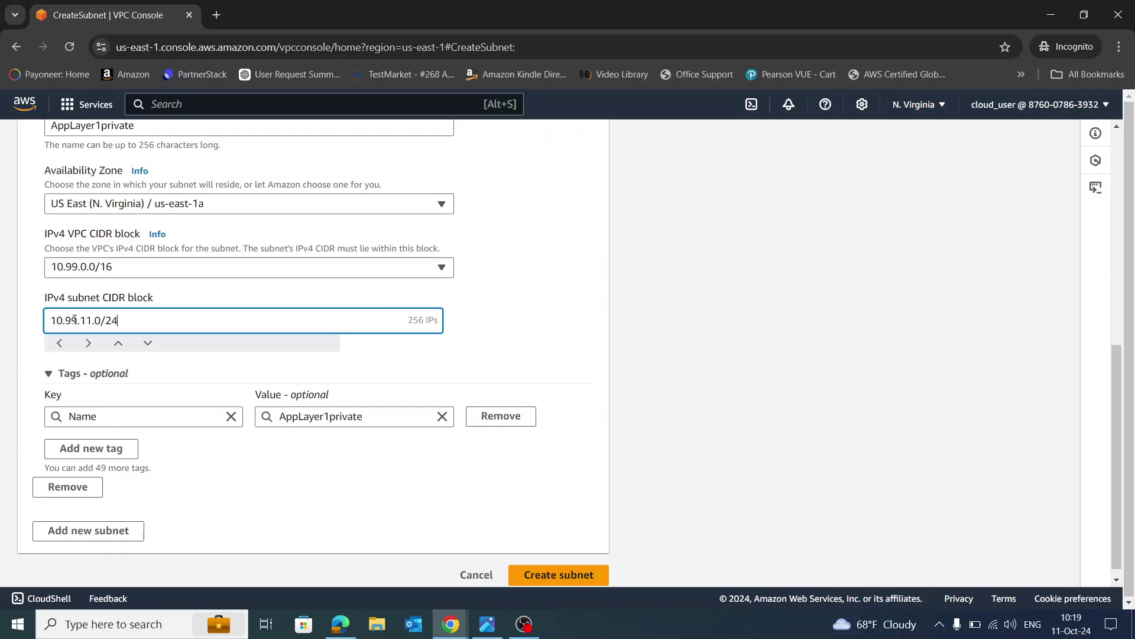
click(569, 577)
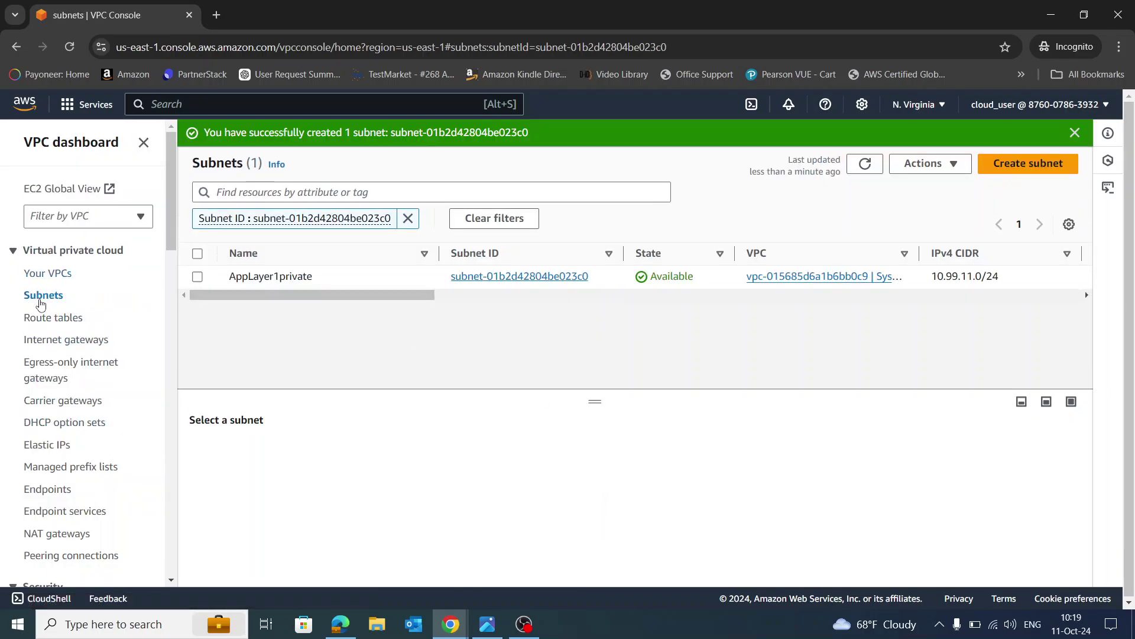
Start another subnet in SysOpsVPC and name it DBLayer1private.
click(37, 295)
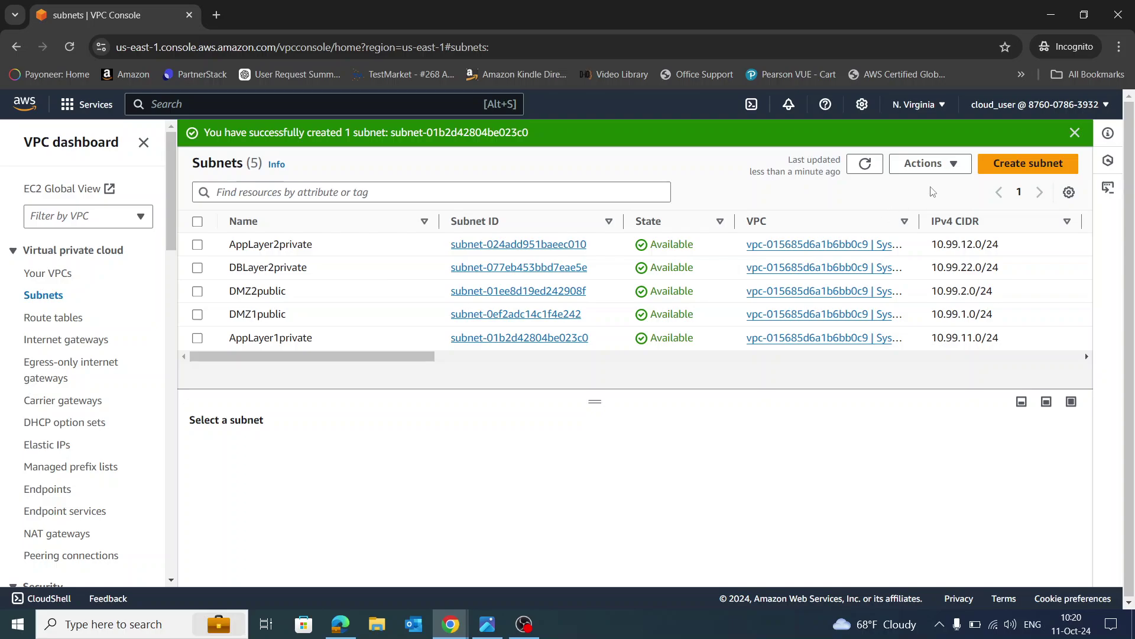
click(1028, 163)
click(403, 279)
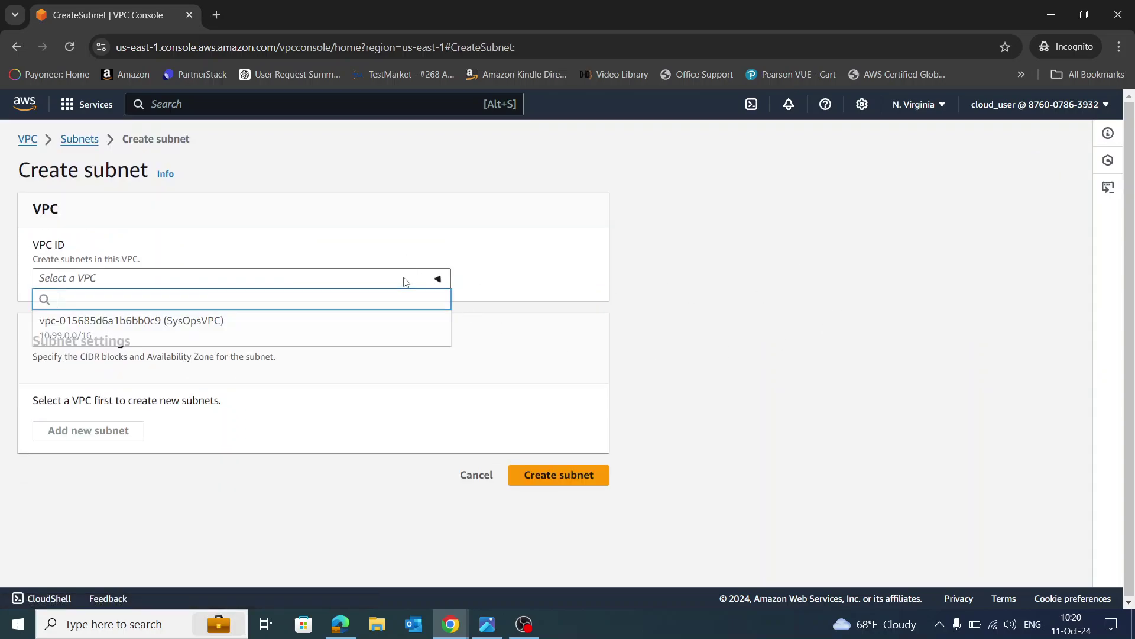
click(225, 335)
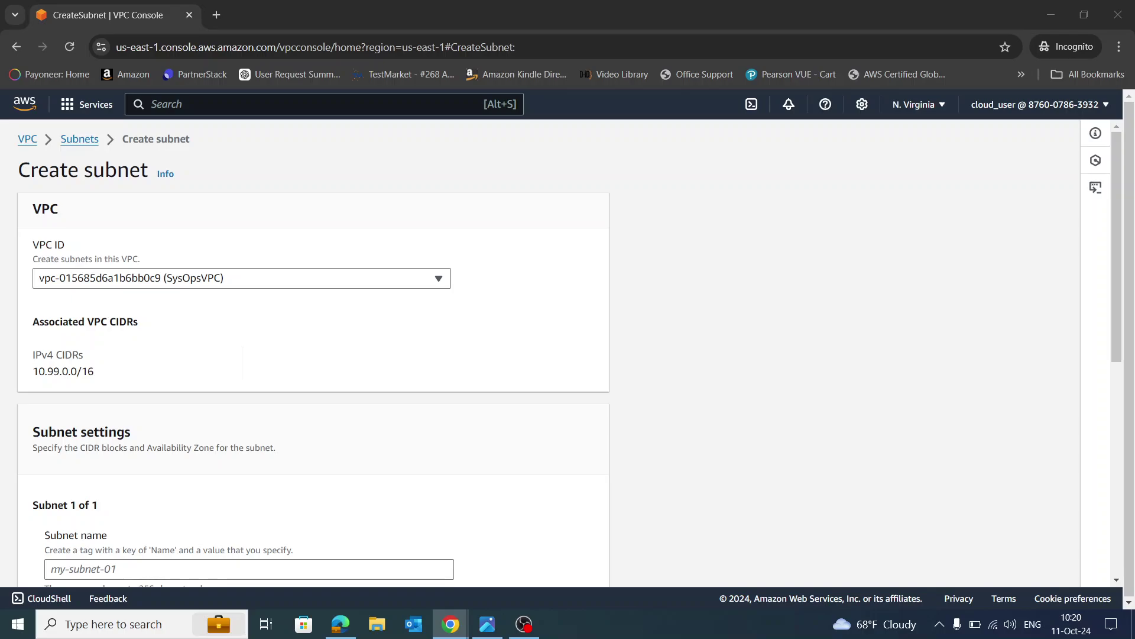
scroll(322, 380, down, 3)
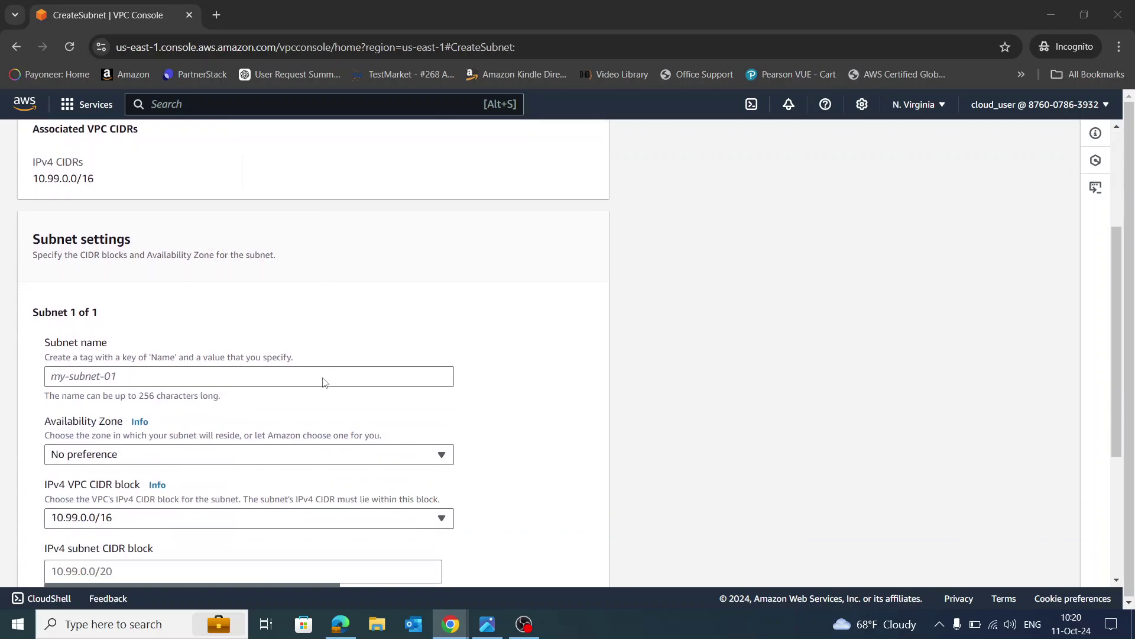
click(292, 352)
text(DBLayer1private)
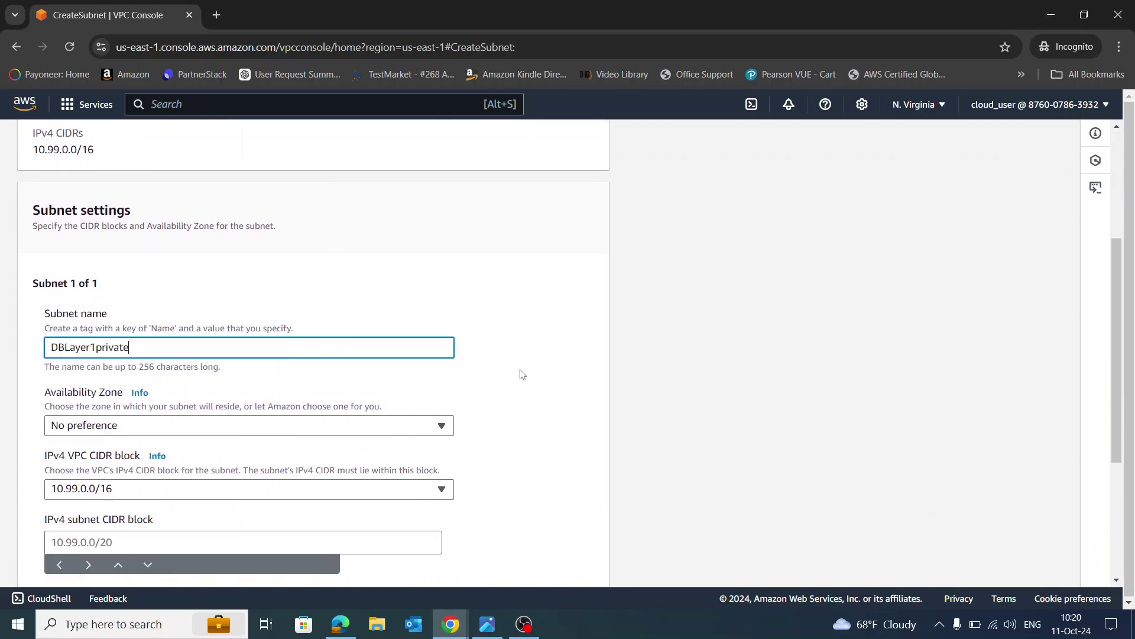
click(523, 374)
Create the DBLayer1private subnet in availability zone us-east-1a with the IPv4 subnet CIDR block 10.99.21.0/24.
scroll(520, 371, down, 1)
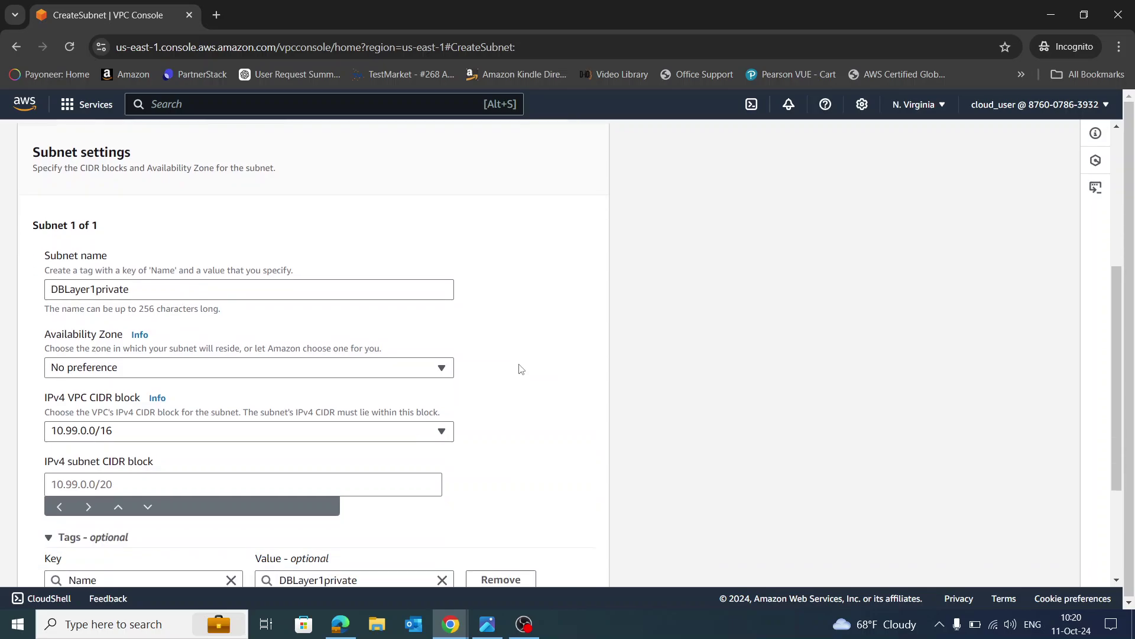
click(222, 356)
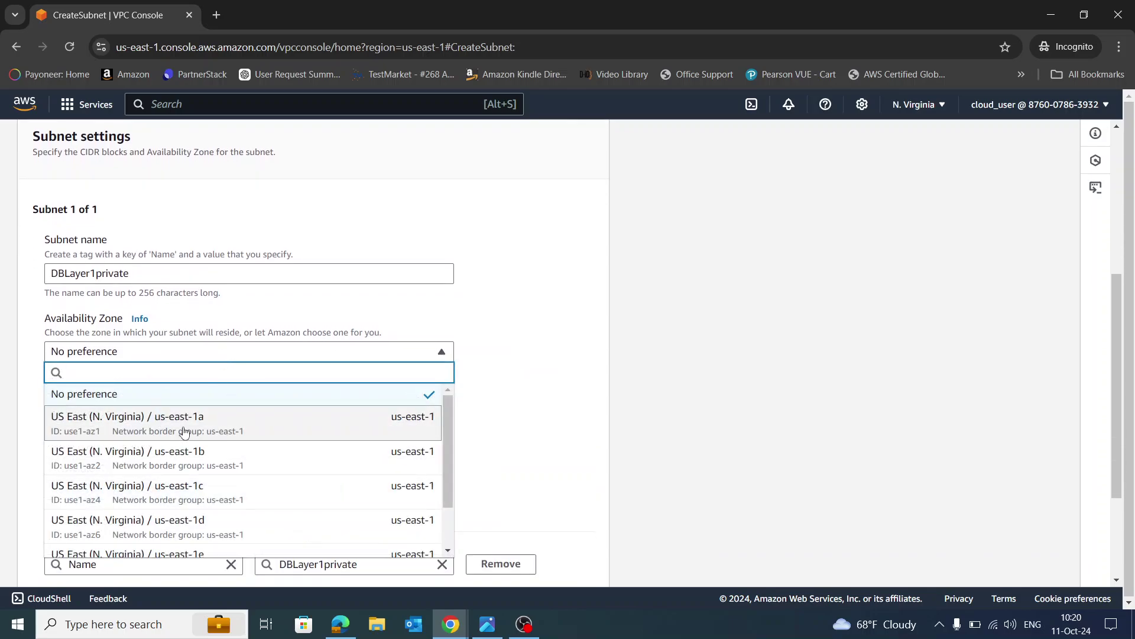
click(294, 430)
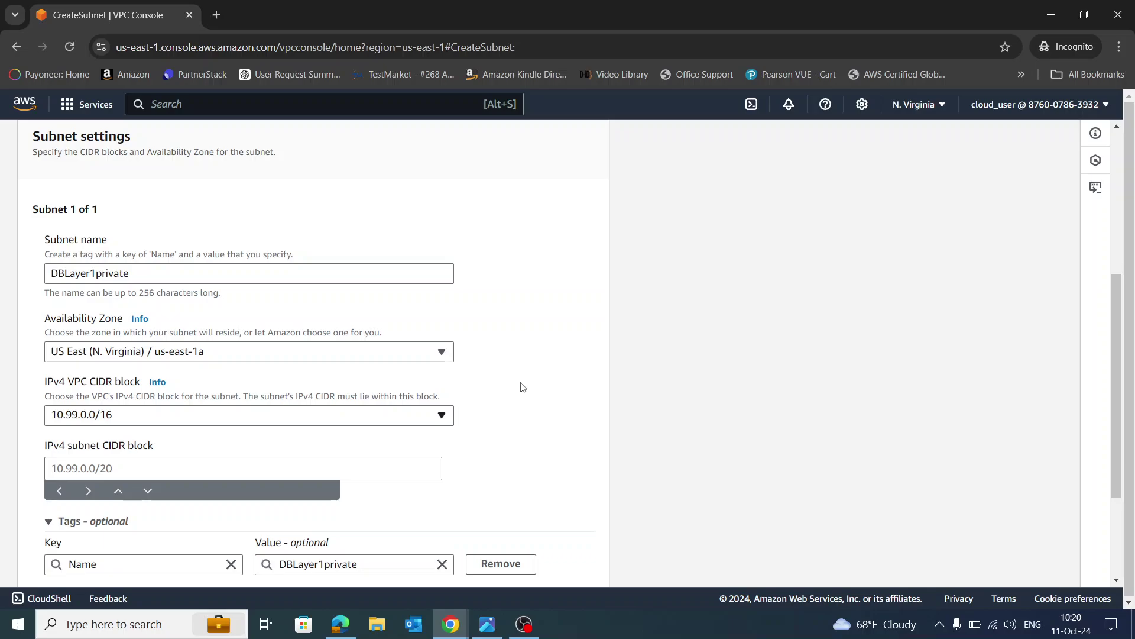
click(65, 469)
text(10)
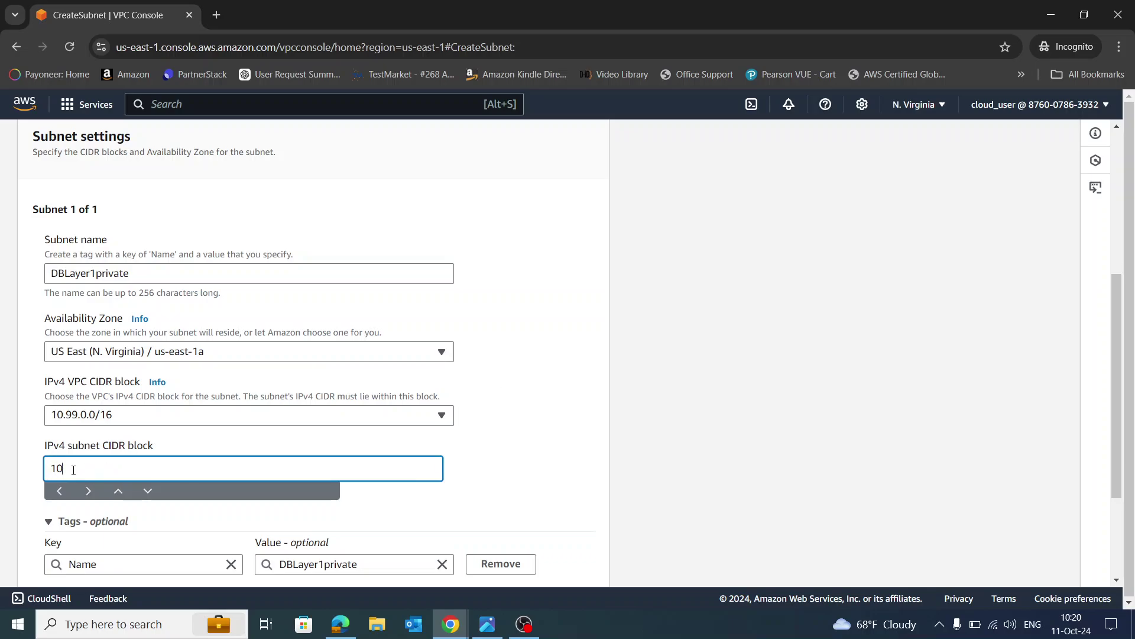
text(.99.21.0/24)
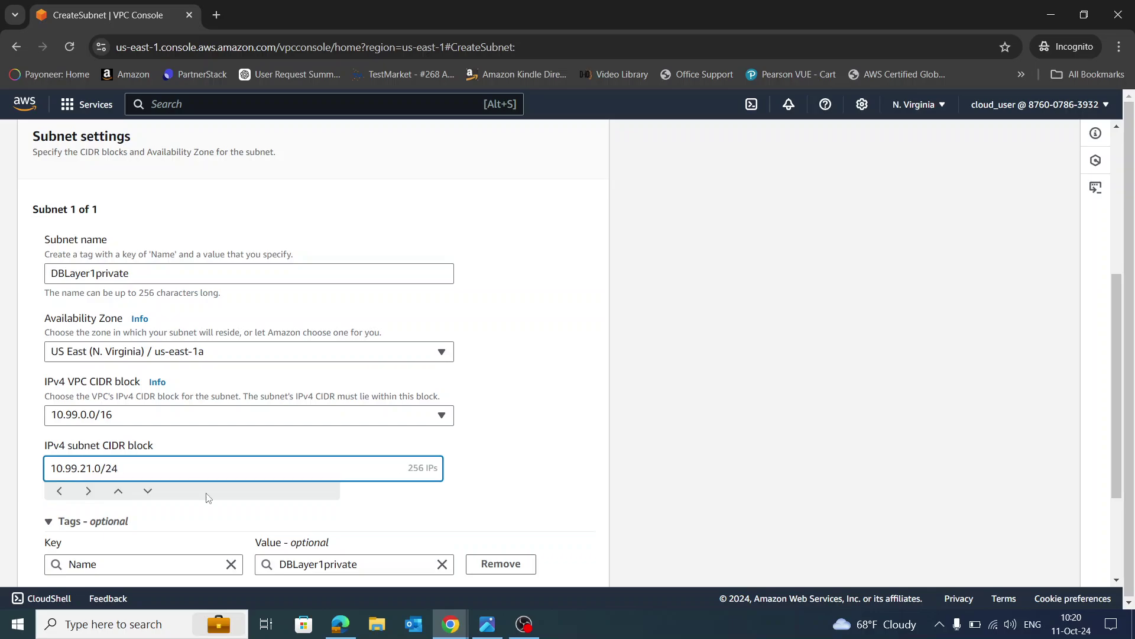
click(591, 425)
scroll(556, 408, down, 3)
click(549, 570)
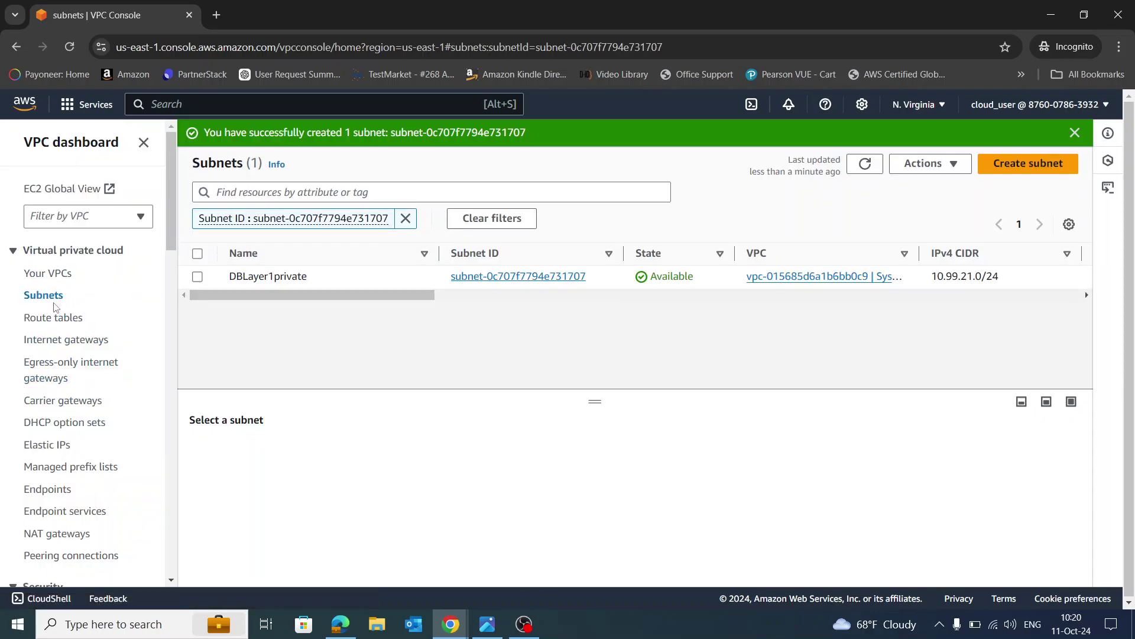
Show the unfiltered list of subnets, dismiss the notification, and review the subnet names and CIDR blocks.
click(44, 295)
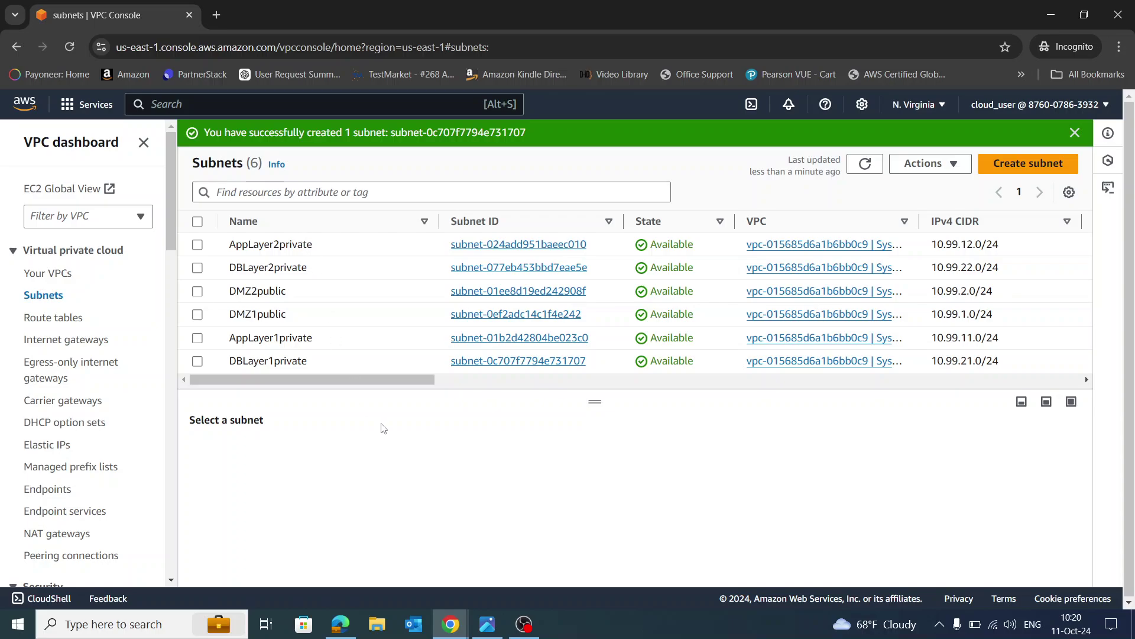
click(1075, 133)
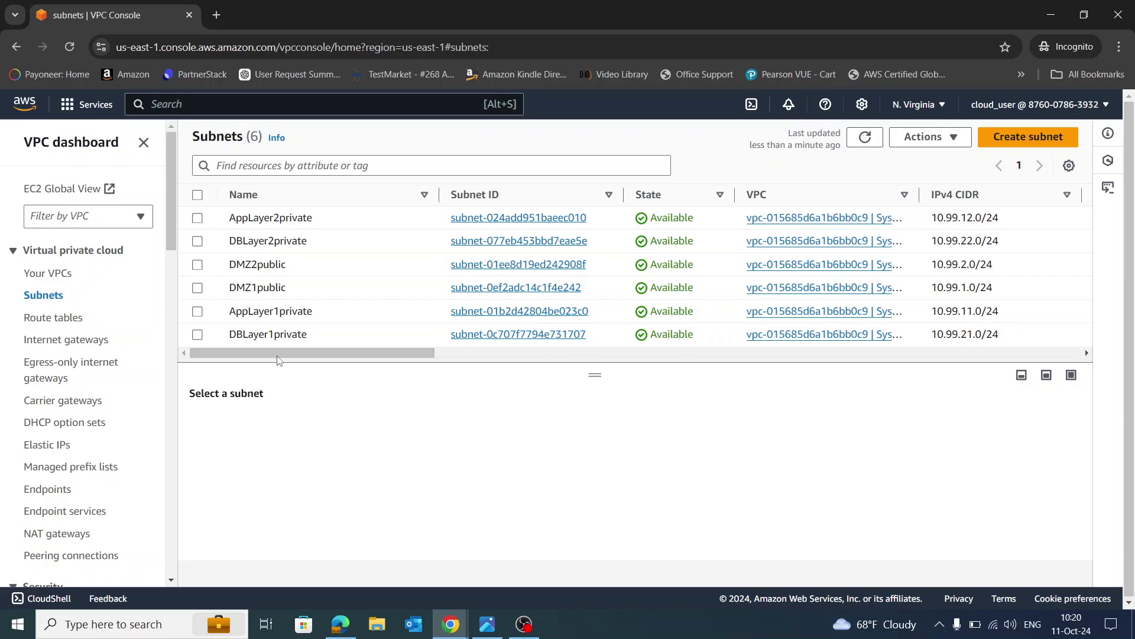
mouse_move(285, 223)
mouse_move(341, 240)
Create an internet gateway with the name tag IGW.
click(66, 340)
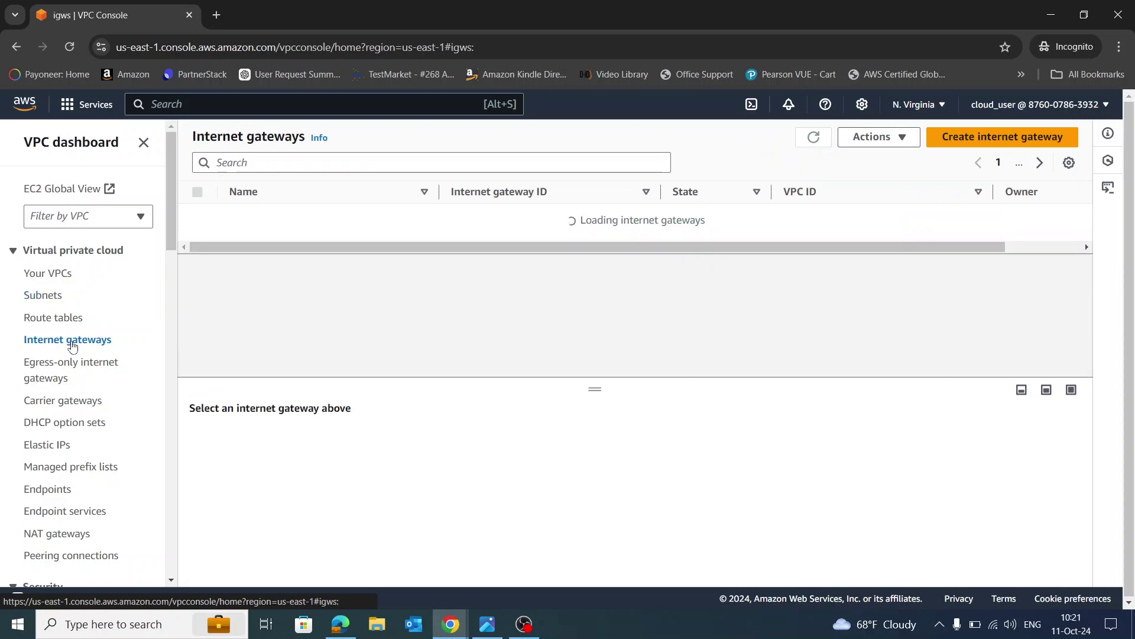
click(981, 137)
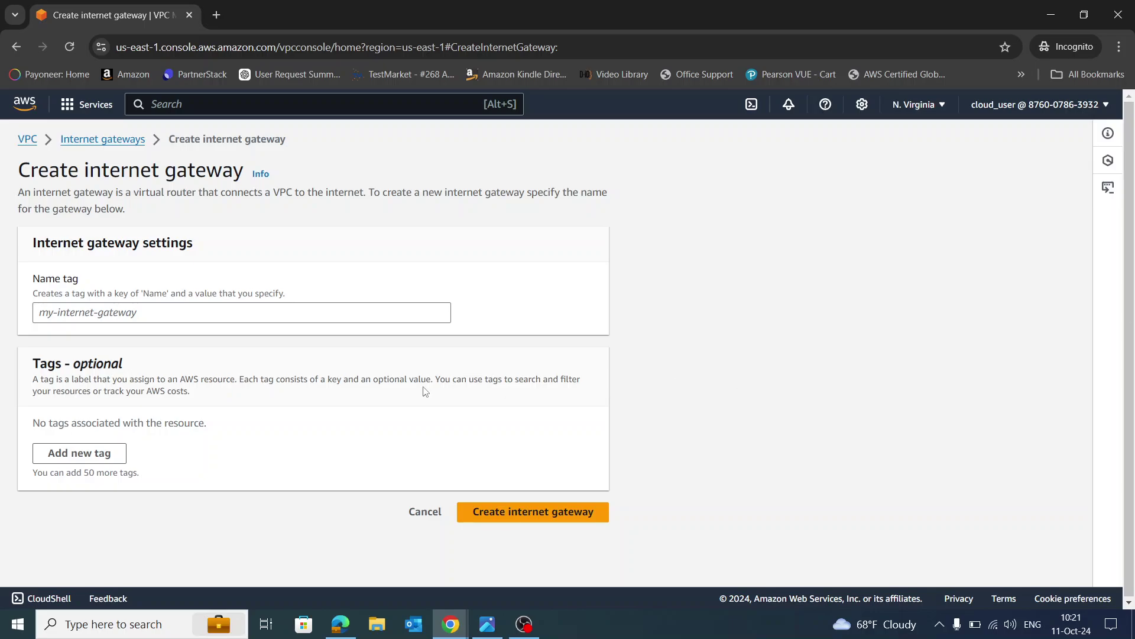
click(247, 314)
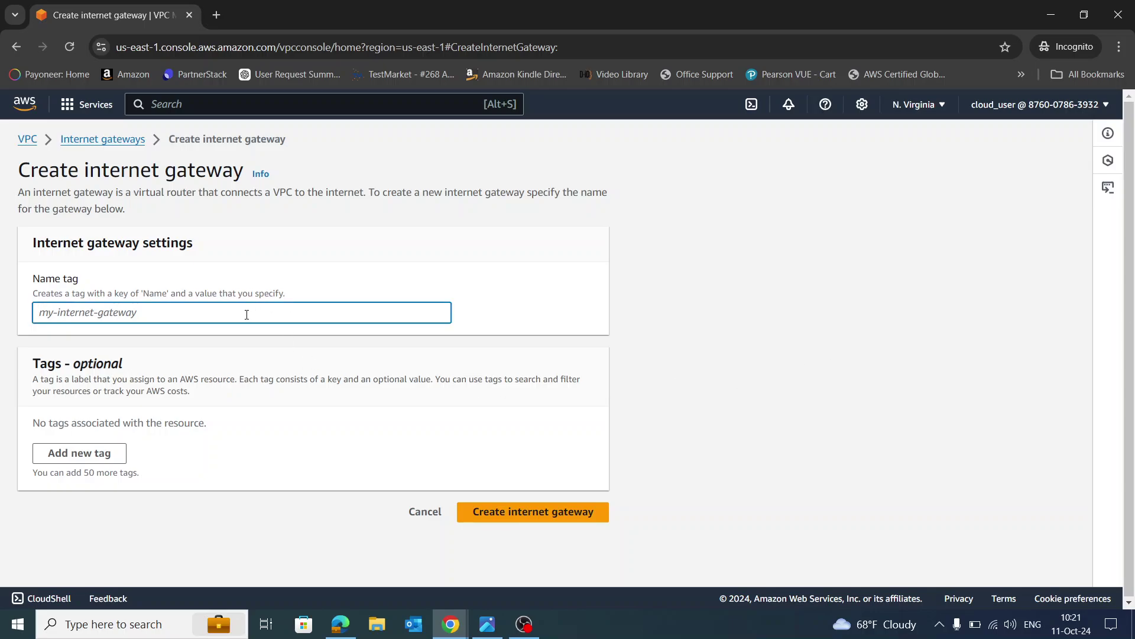
text(IGW)
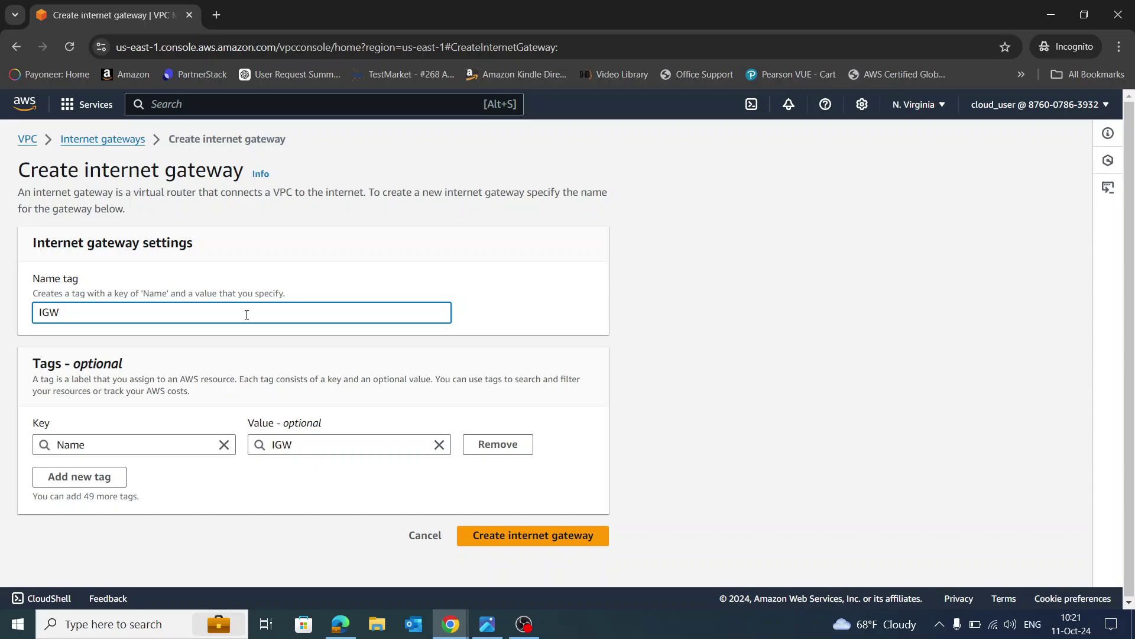
click(538, 536)
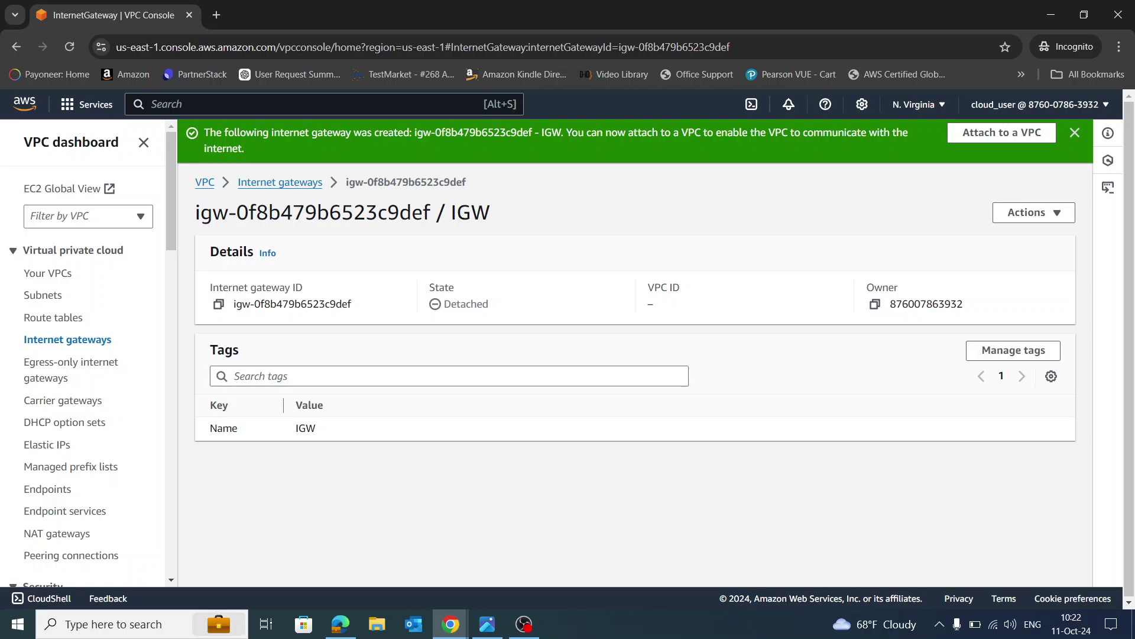
Attach the IGW internet gateway to SysOpsVPC and dismiss the notification.
click(1040, 218)
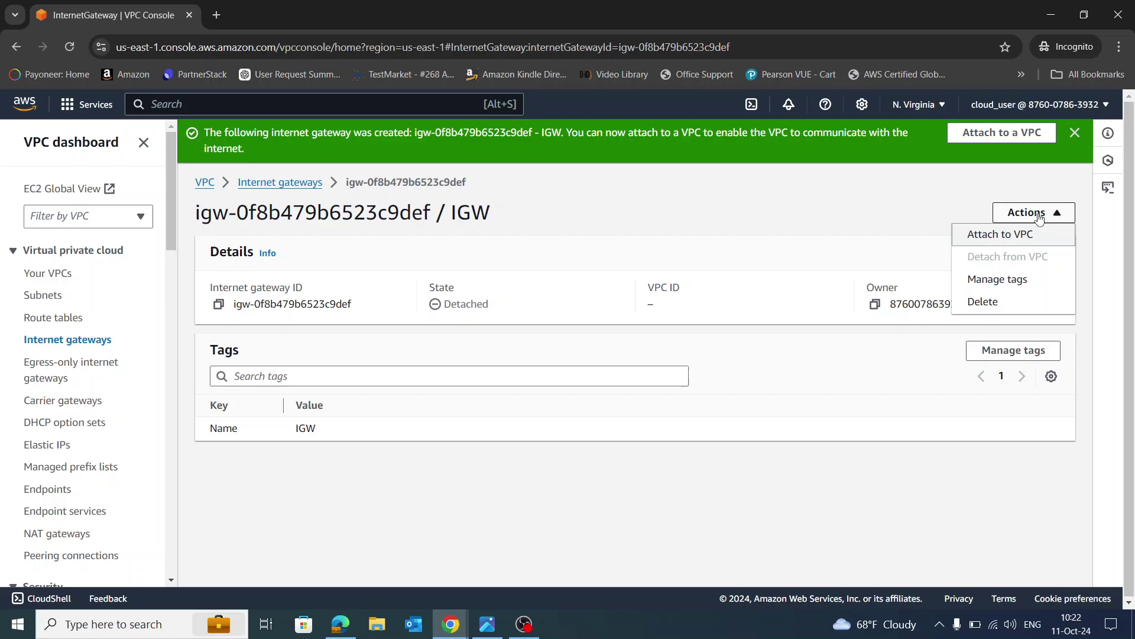
click(982, 235)
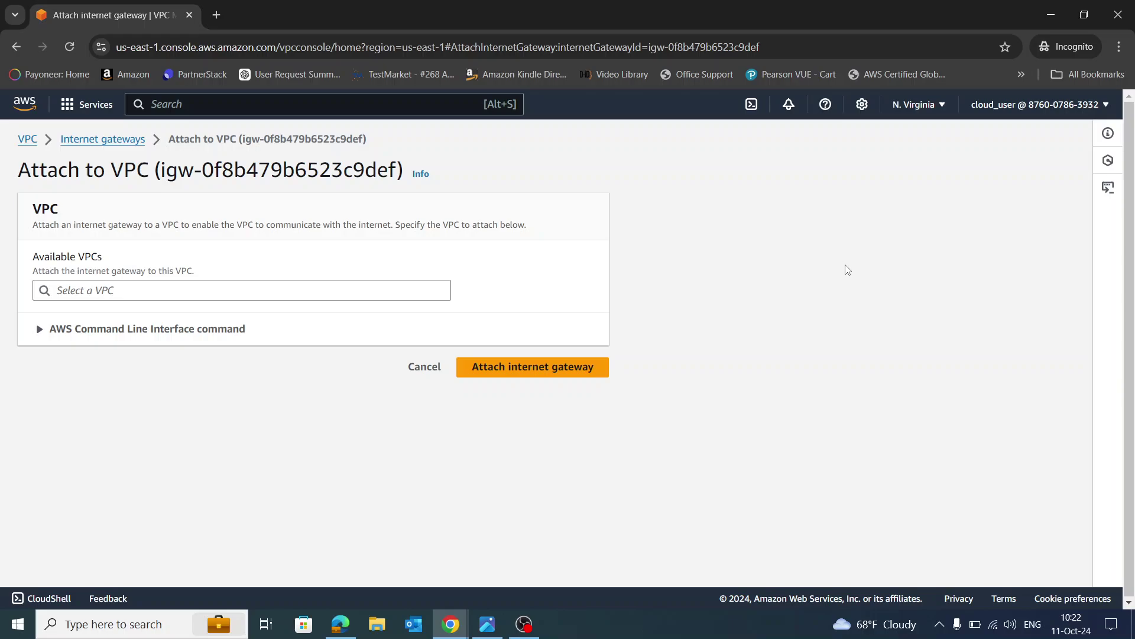
click(275, 292)
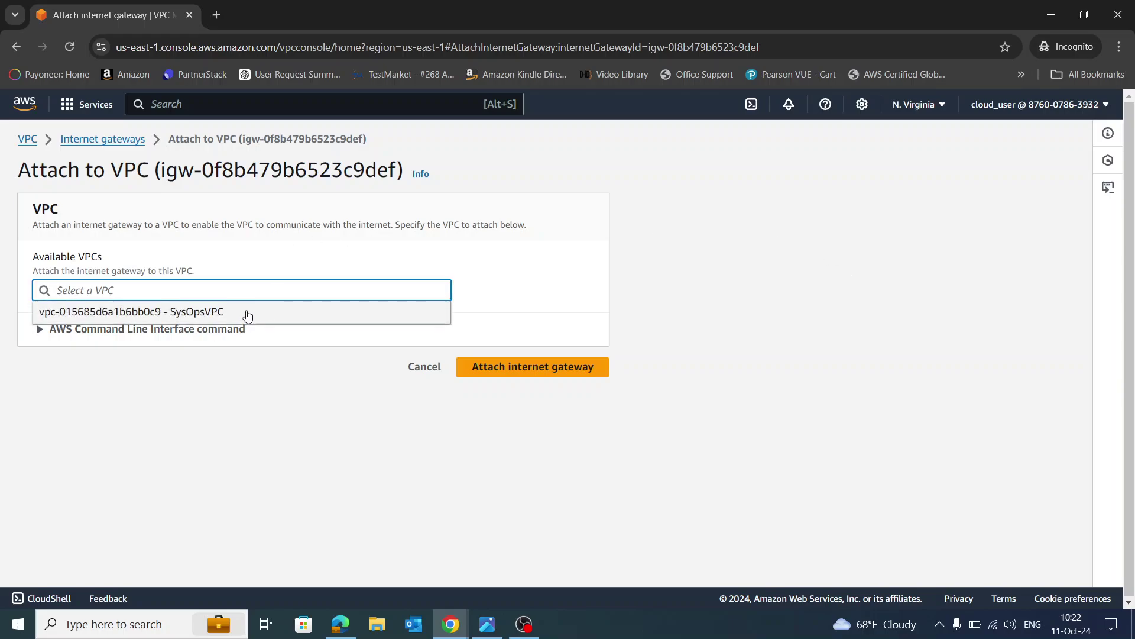
click(246, 311)
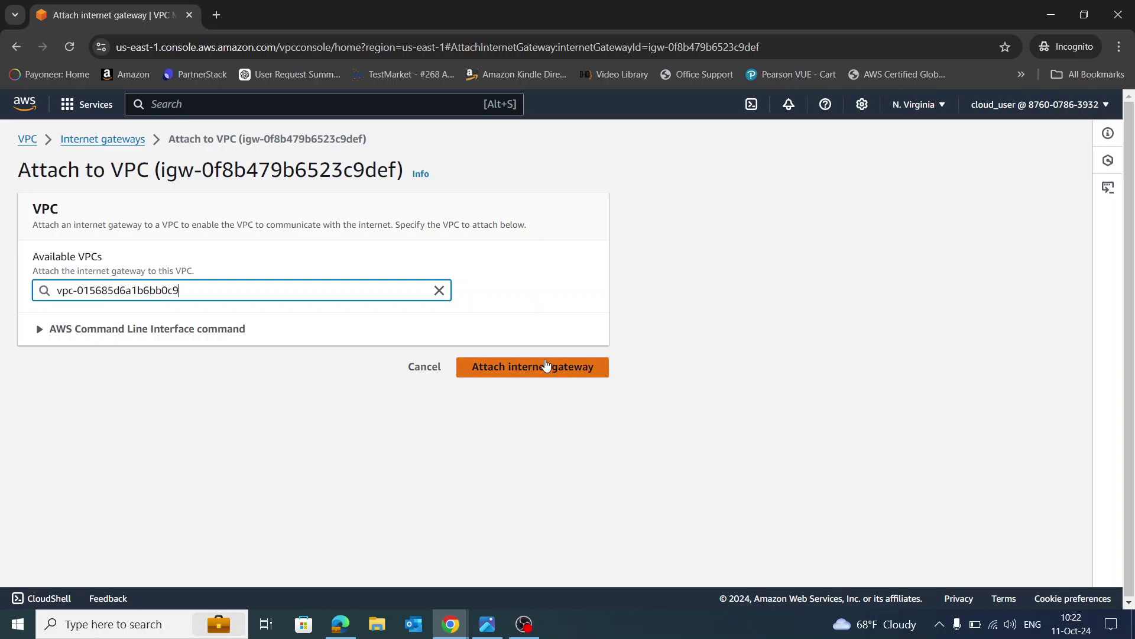
click(531, 370)
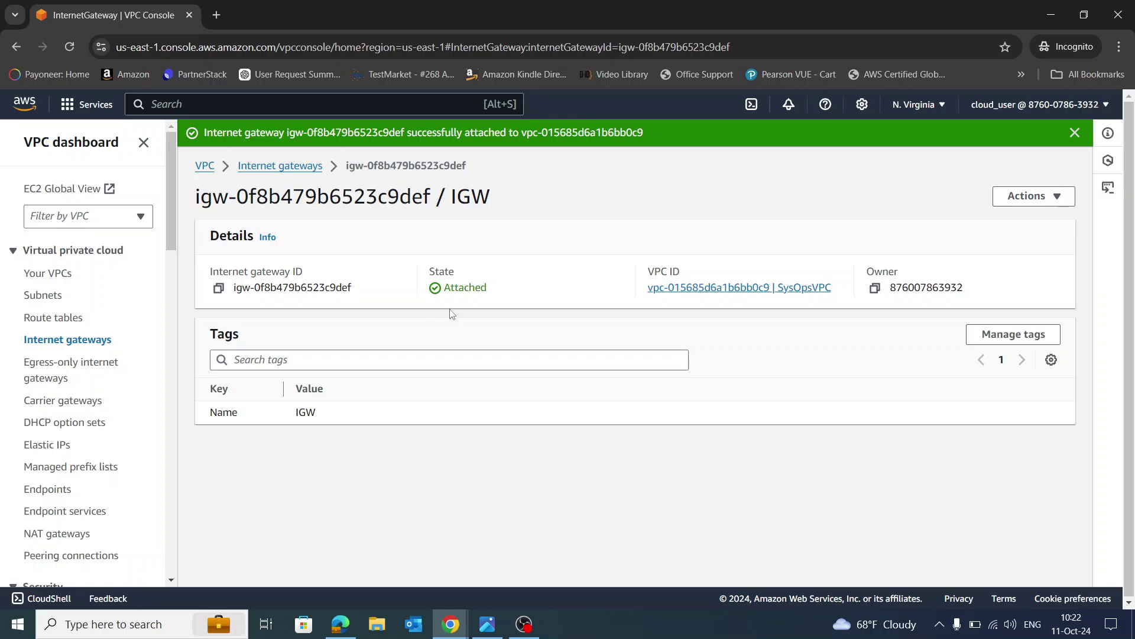
click(1075, 133)
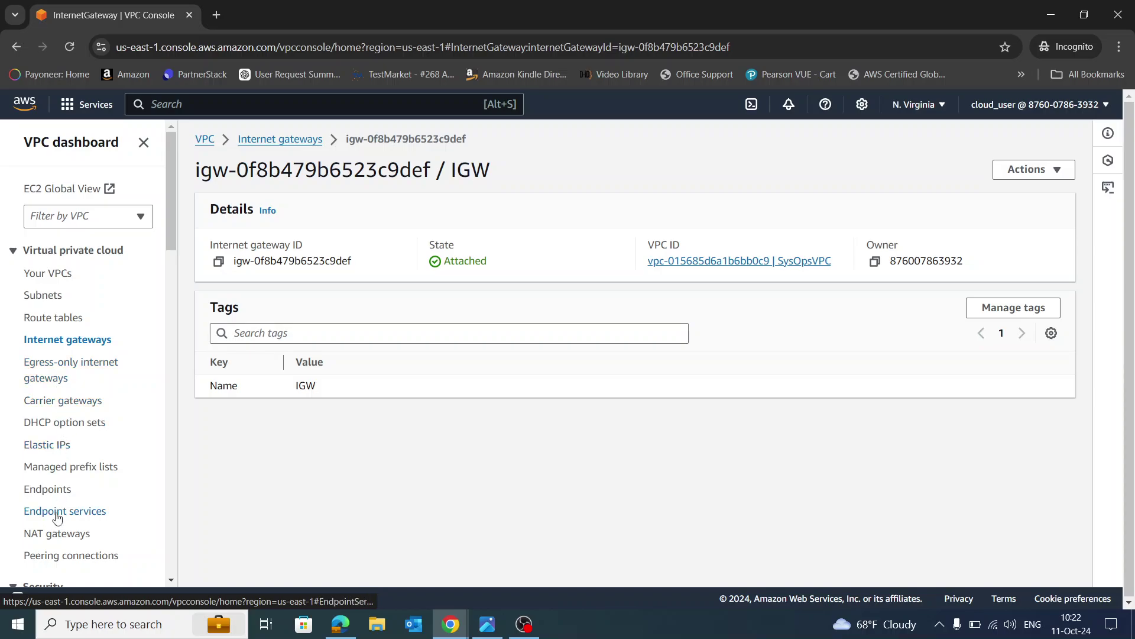
Start a new NAT gateway named NGW in the DMZ2public subnet, keeping the Public connectivity type.
click(65, 538)
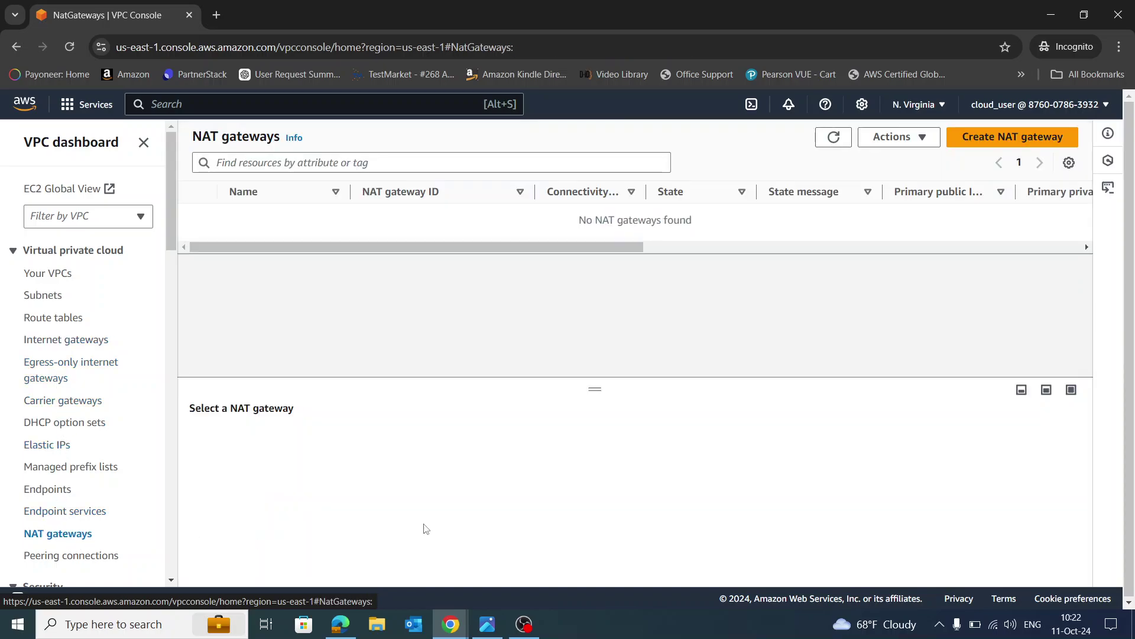
click(985, 145)
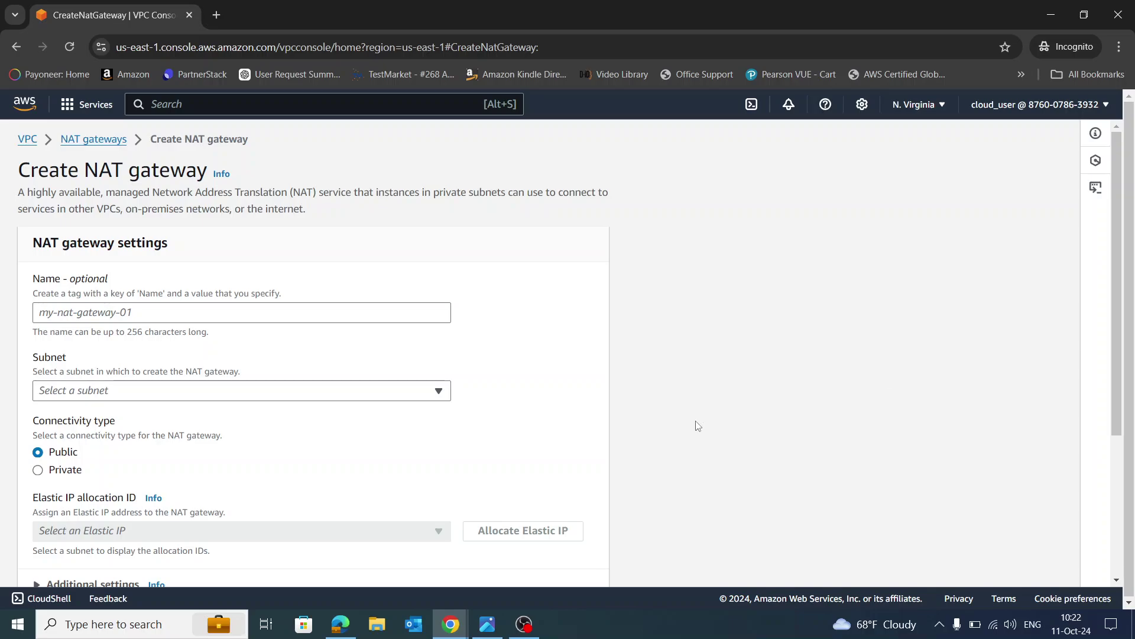
click(202, 313)
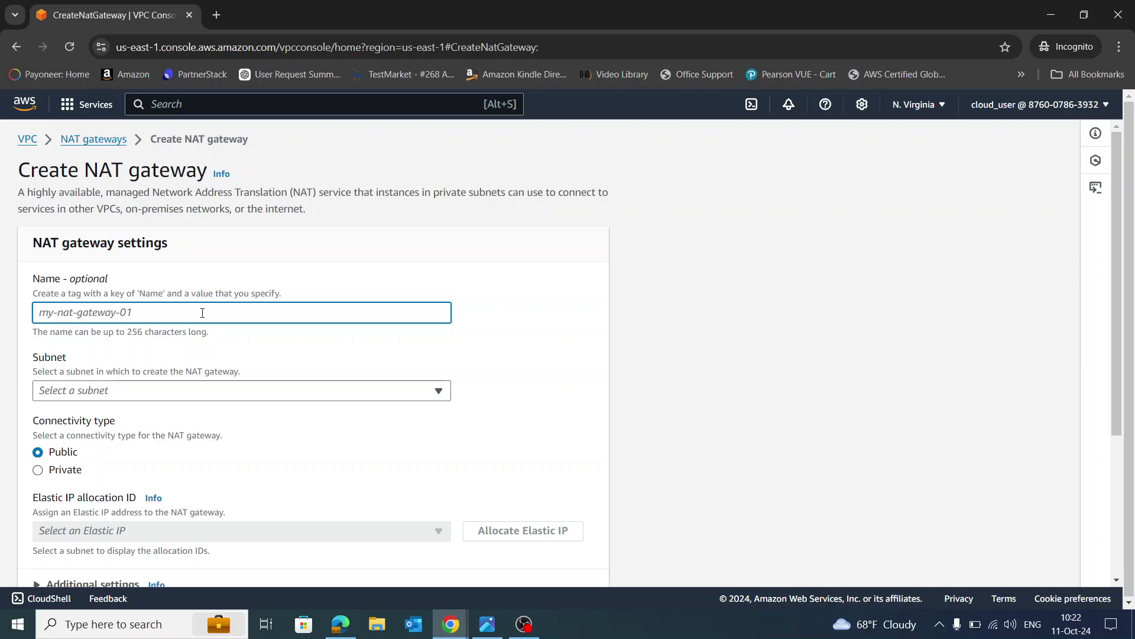
text(NGW)
scroll(300, 298, down, 1)
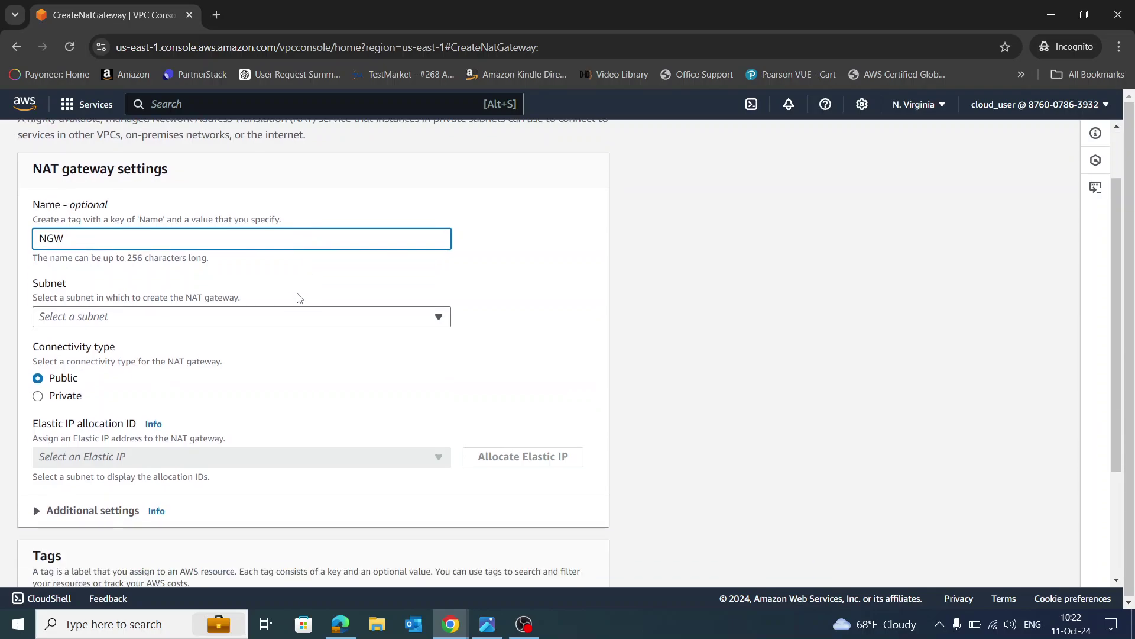
click(304, 319)
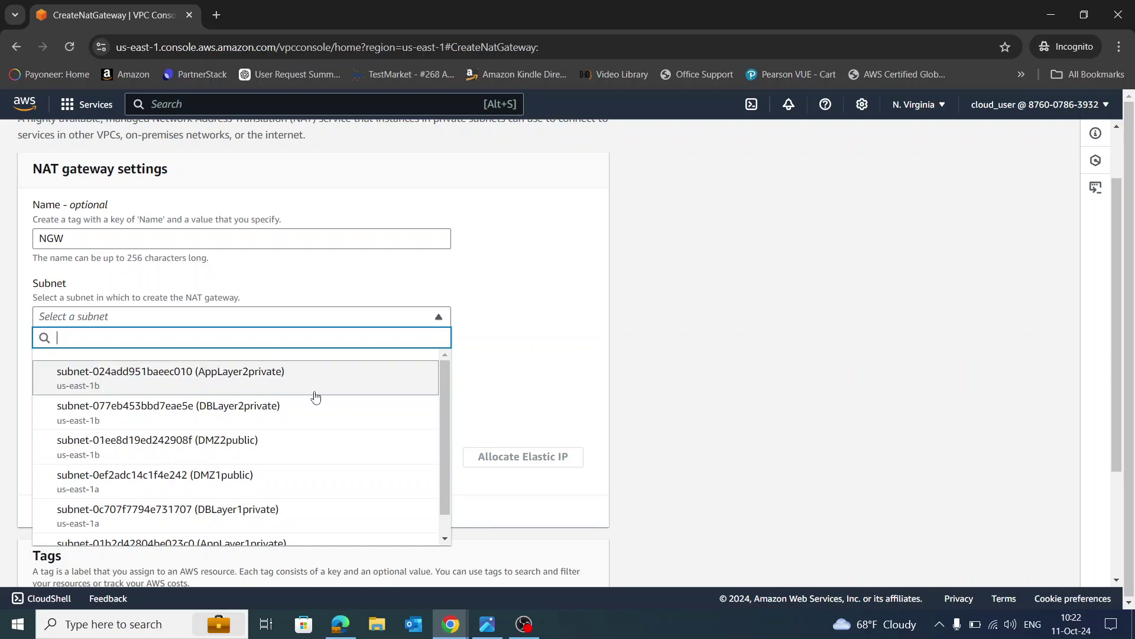
click(283, 454)
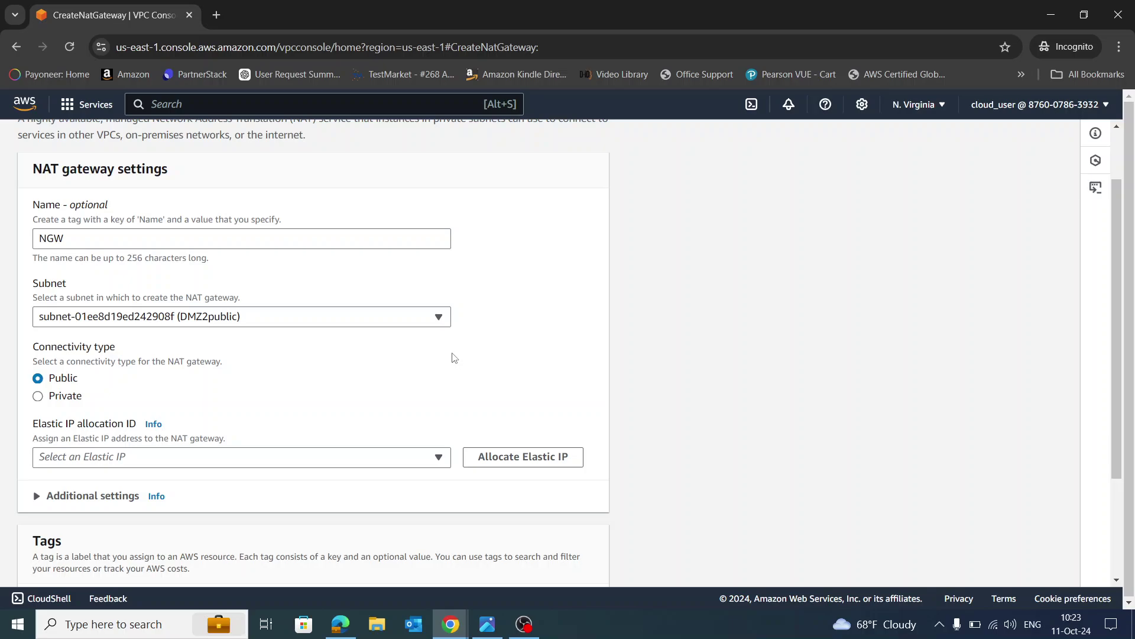
Allocate an Elastic IP to the NGW NAT gateway, dismiss the notification, and create the gateway.
scroll(456, 350, down, 1)
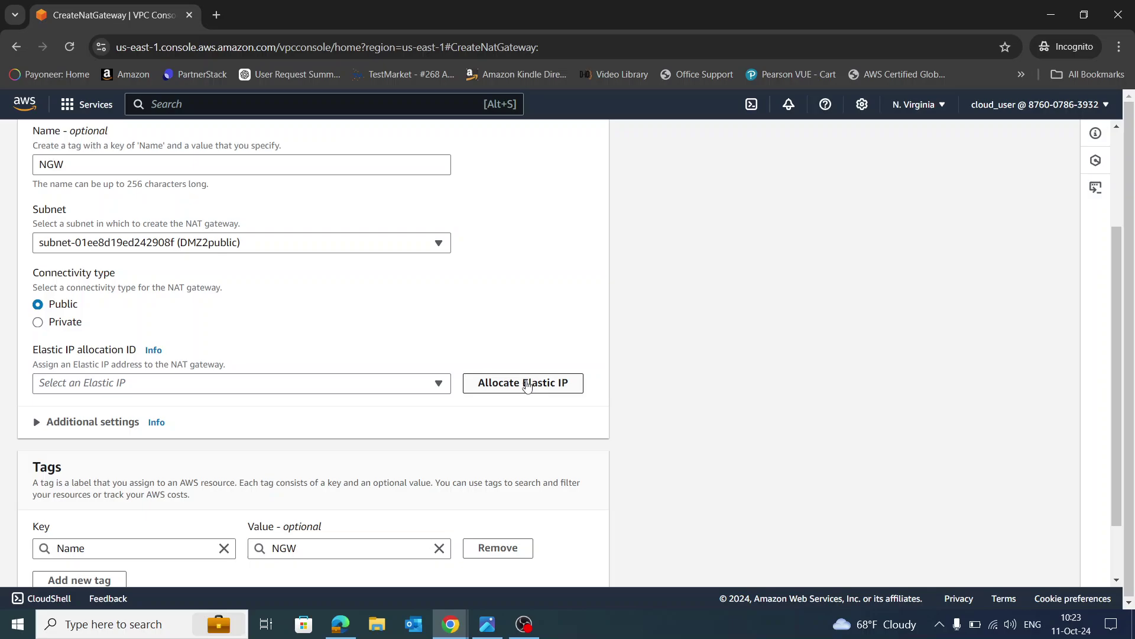
click(512, 387)
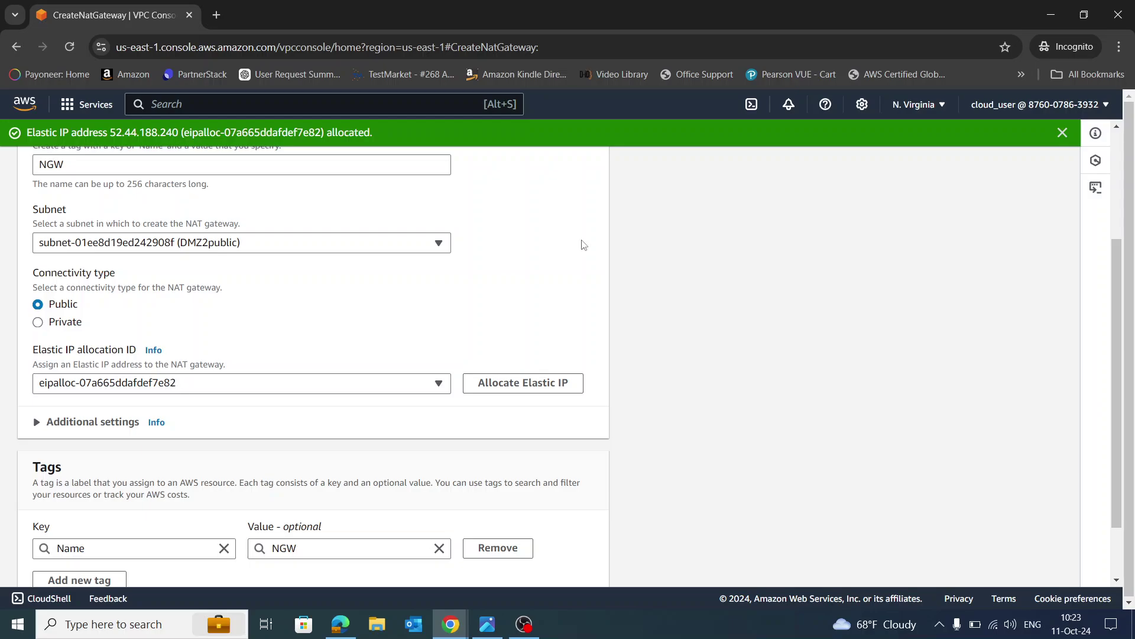
click(1063, 132)
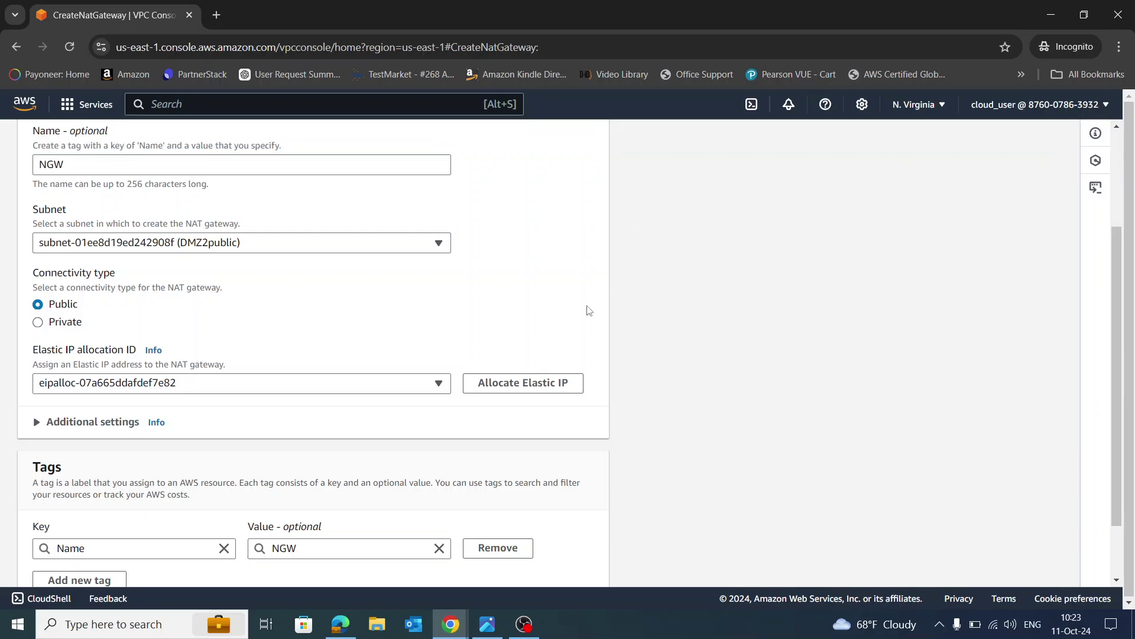
scroll(526, 309, down, 1)
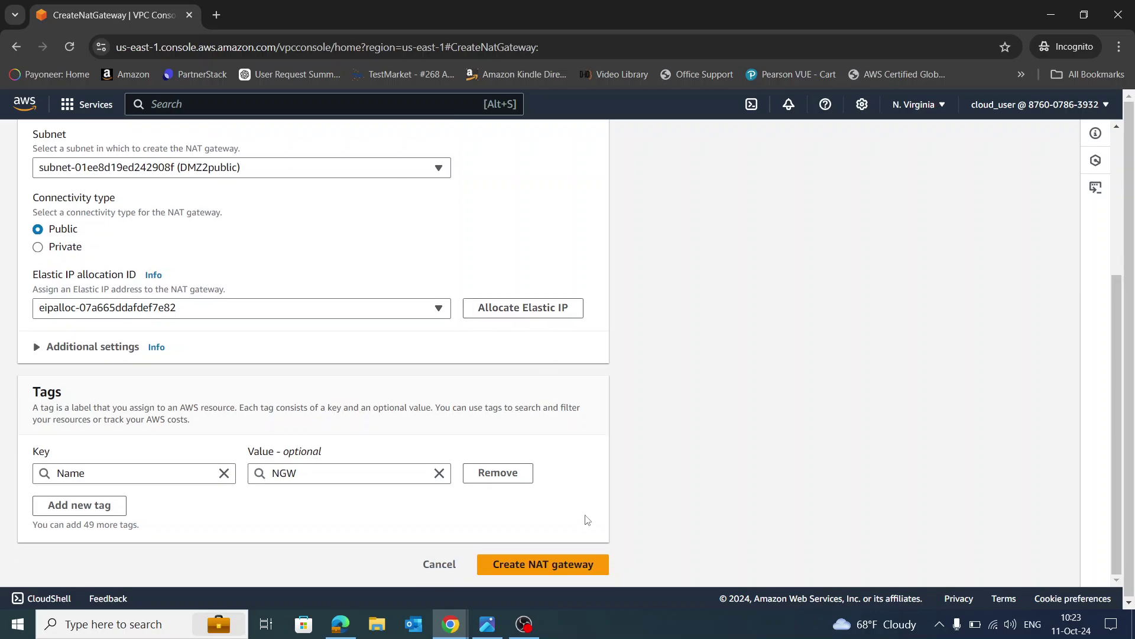
click(550, 572)
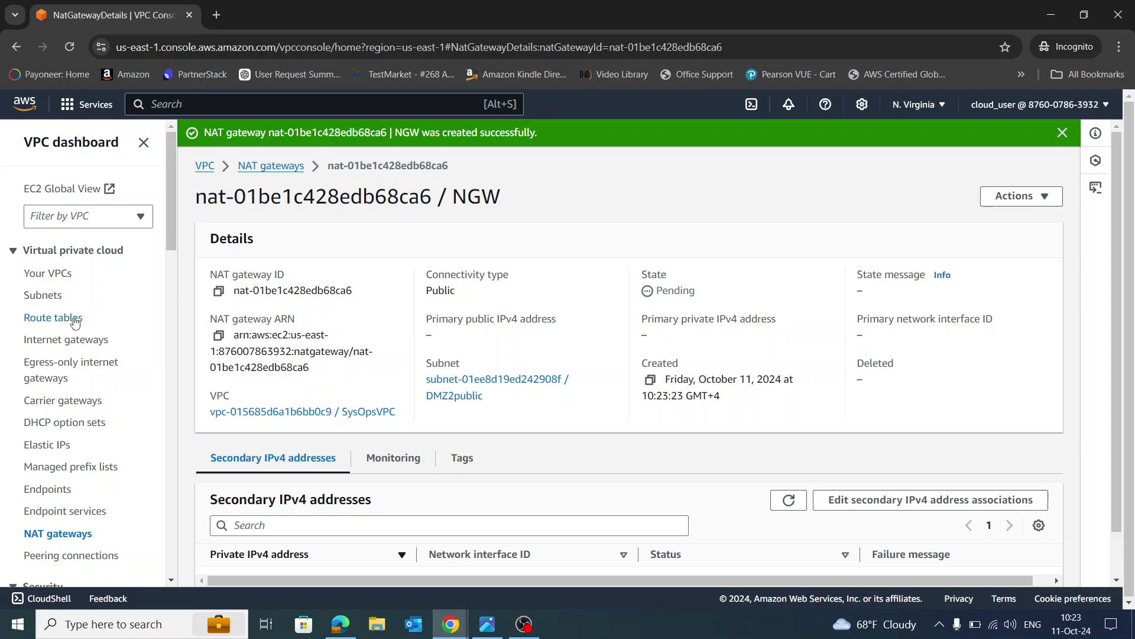
Create a route table named PublicRT in SysOpsVPC and dismiss the notification.
click(75, 321)
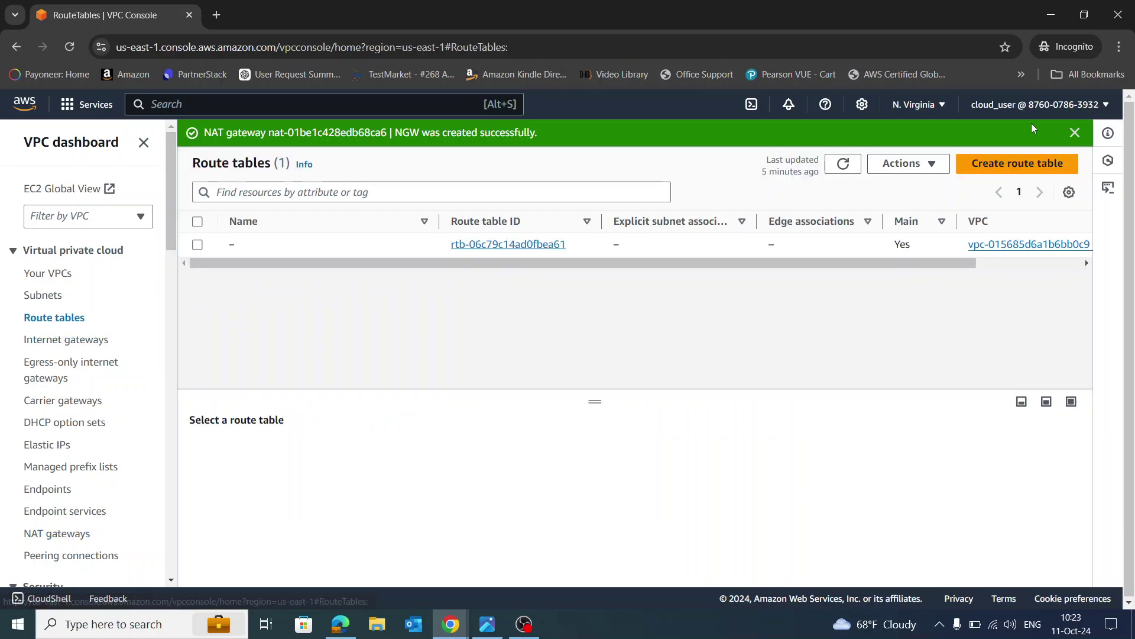
click(1075, 133)
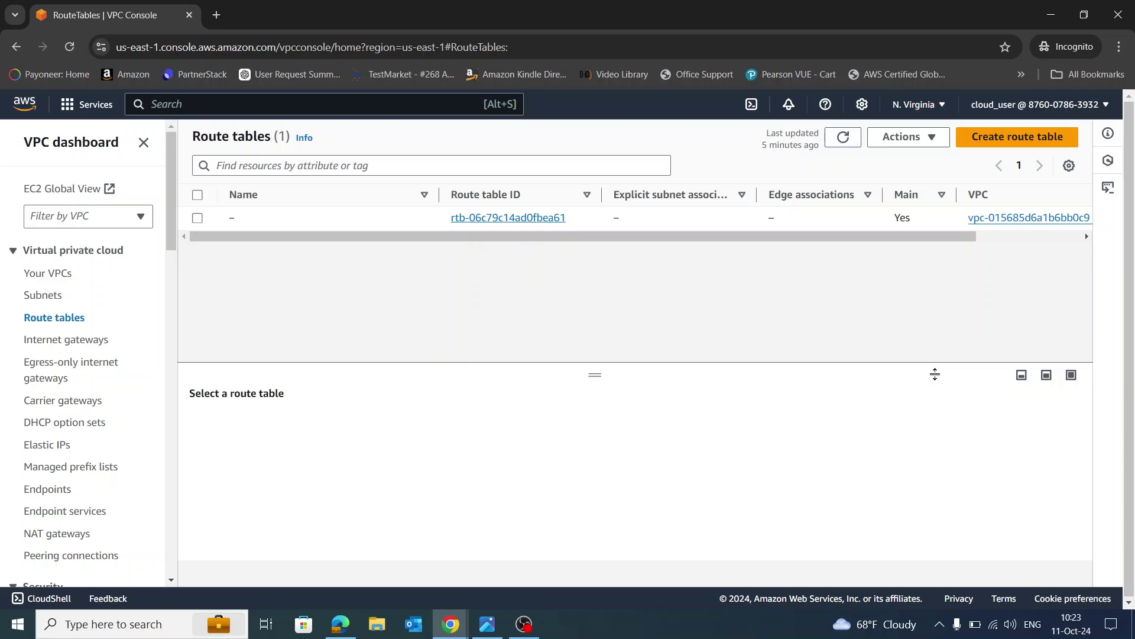
click(1003, 140)
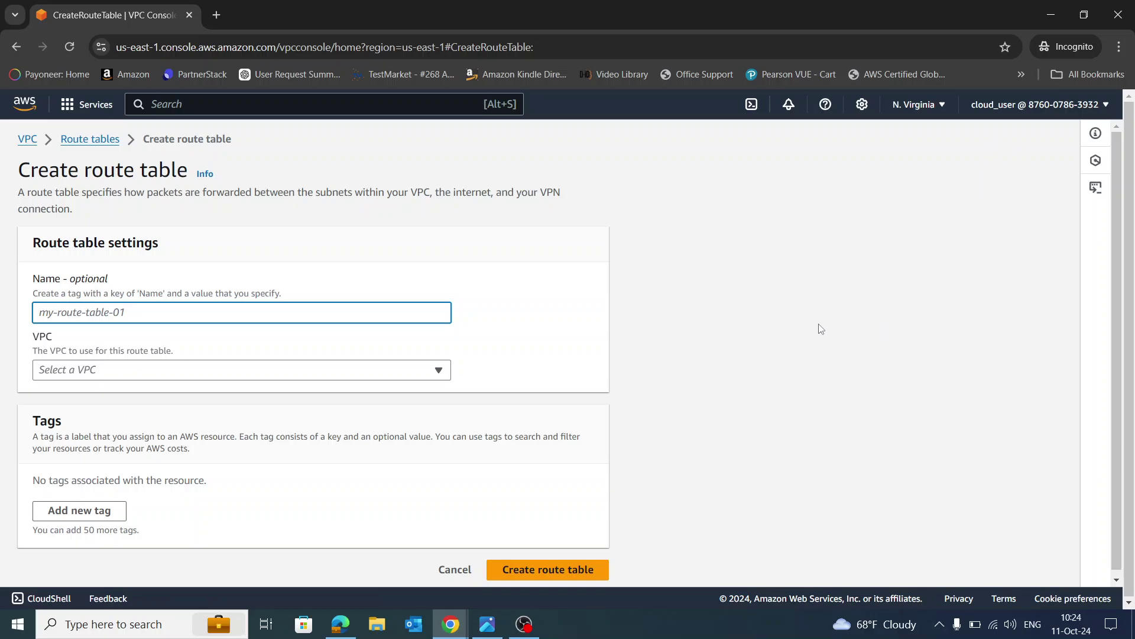
click(261, 313)
text(PublicRT)
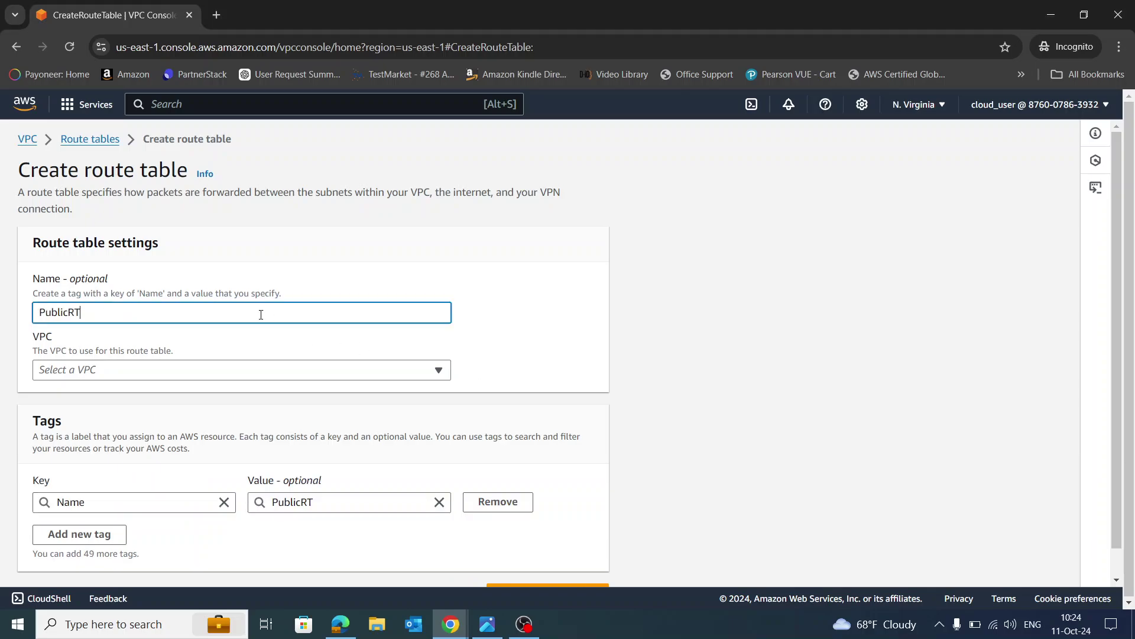
click(565, 309)
click(320, 370)
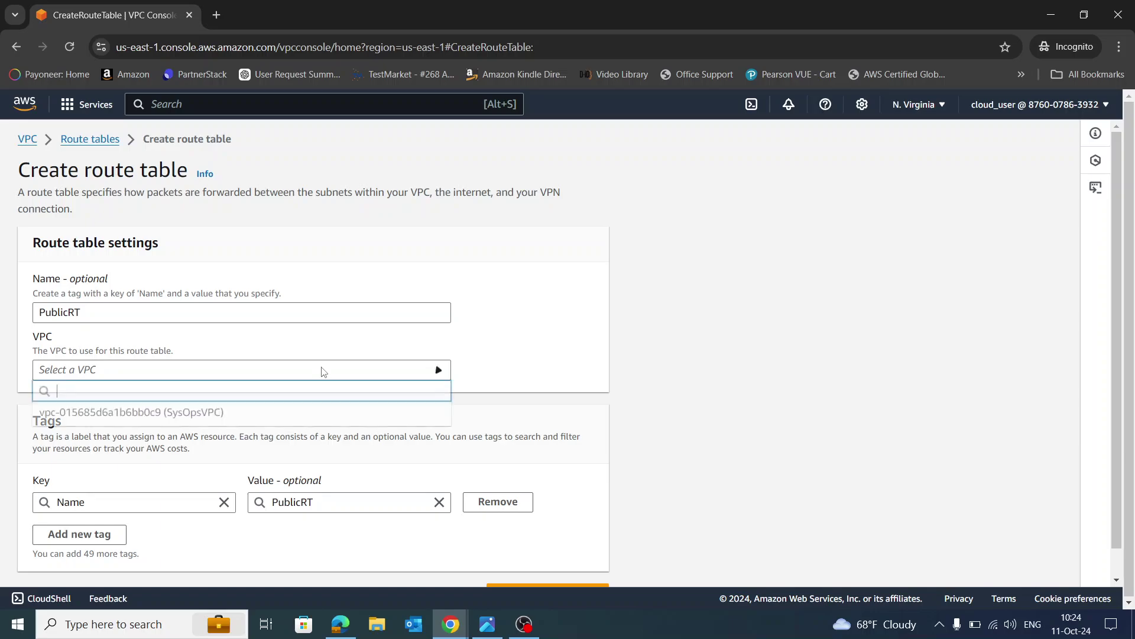
click(271, 416)
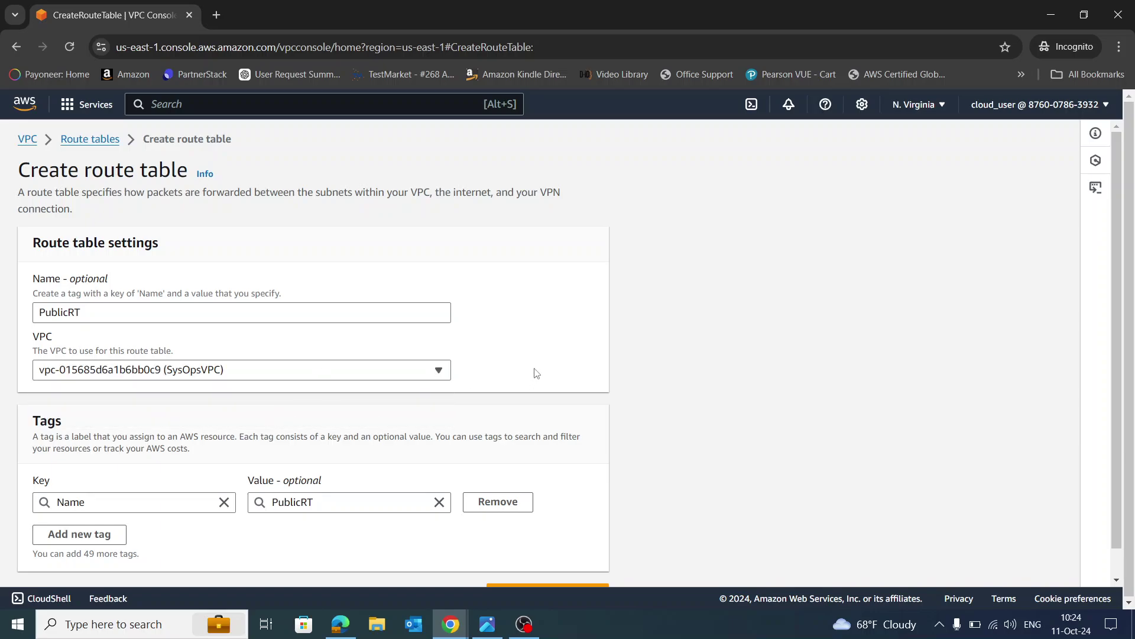
scroll(560, 370, down, 1)
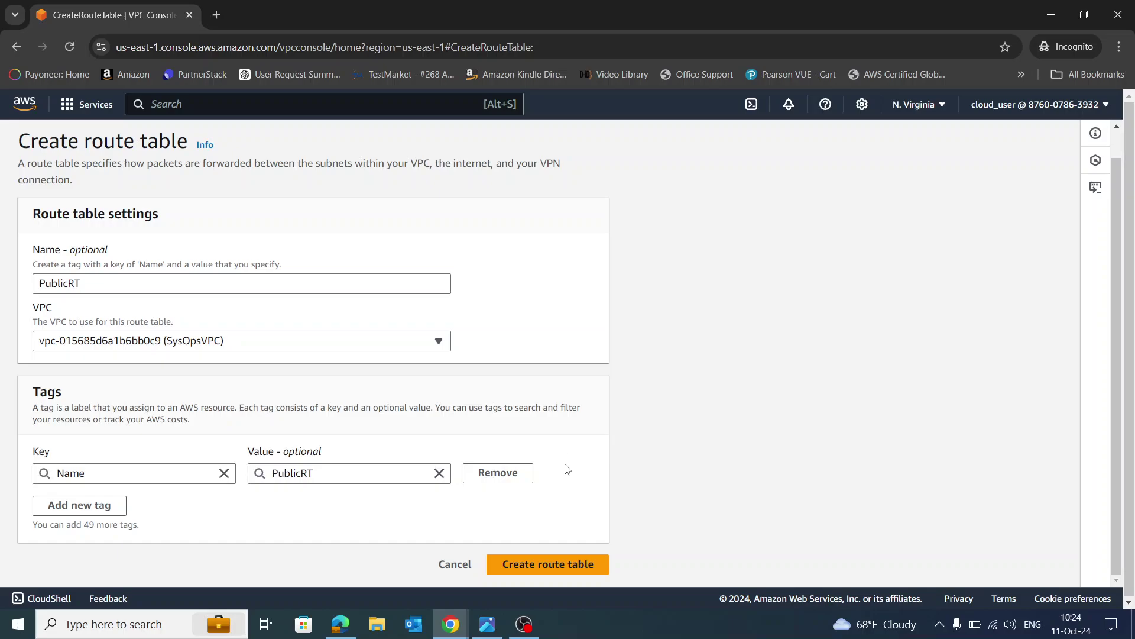
click(553, 563)
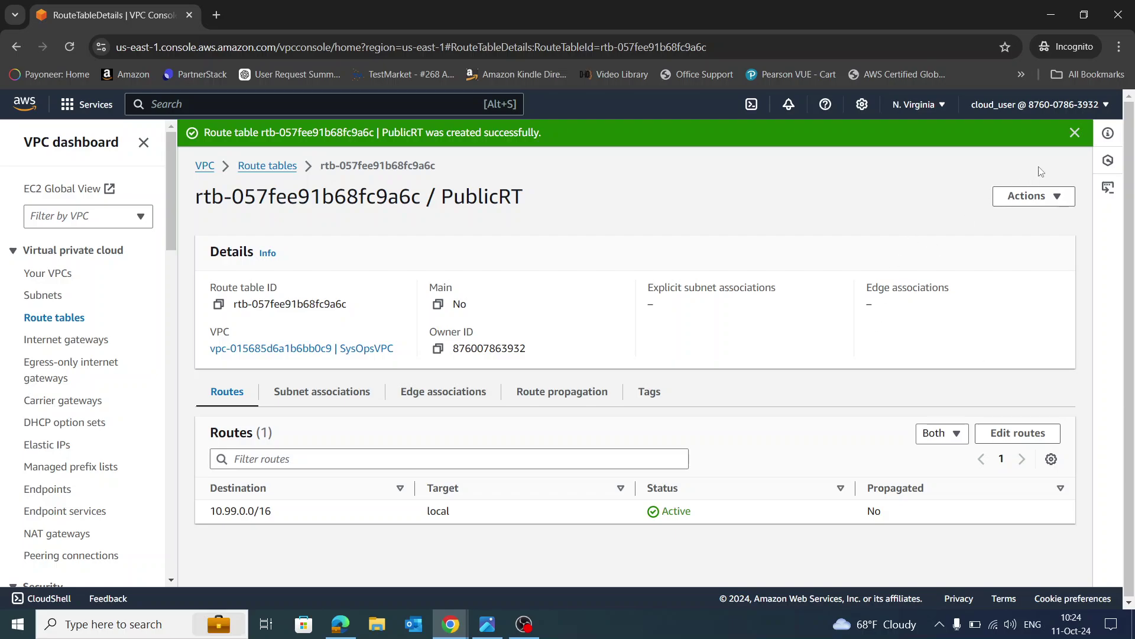
click(1075, 132)
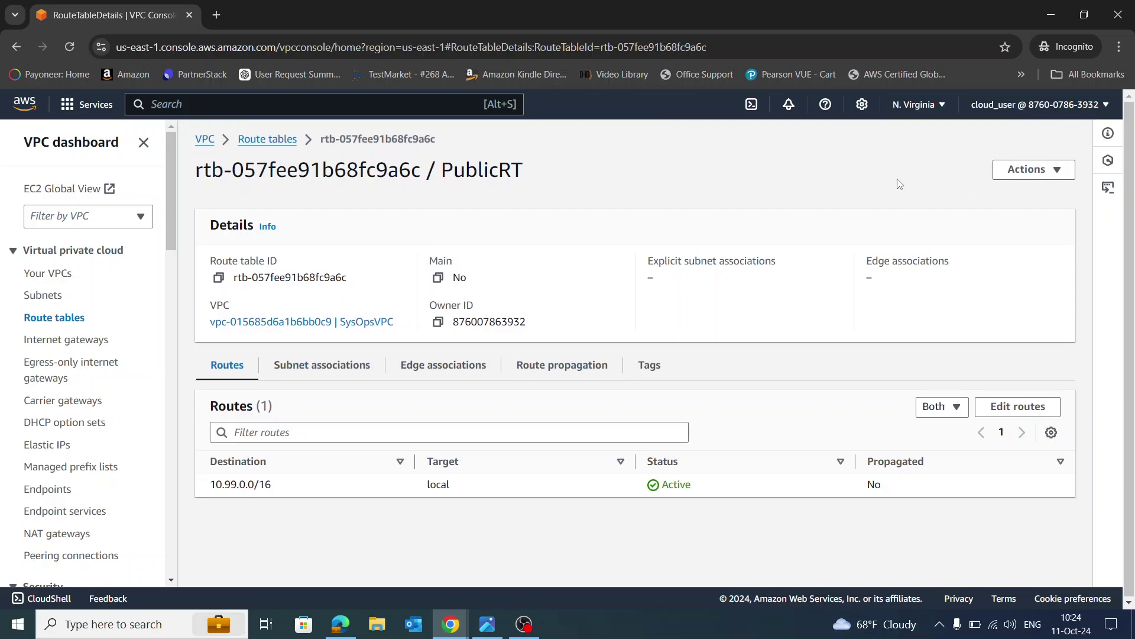
Create a second route table named PrivateRT in SysOpsVPC.
click(264, 140)
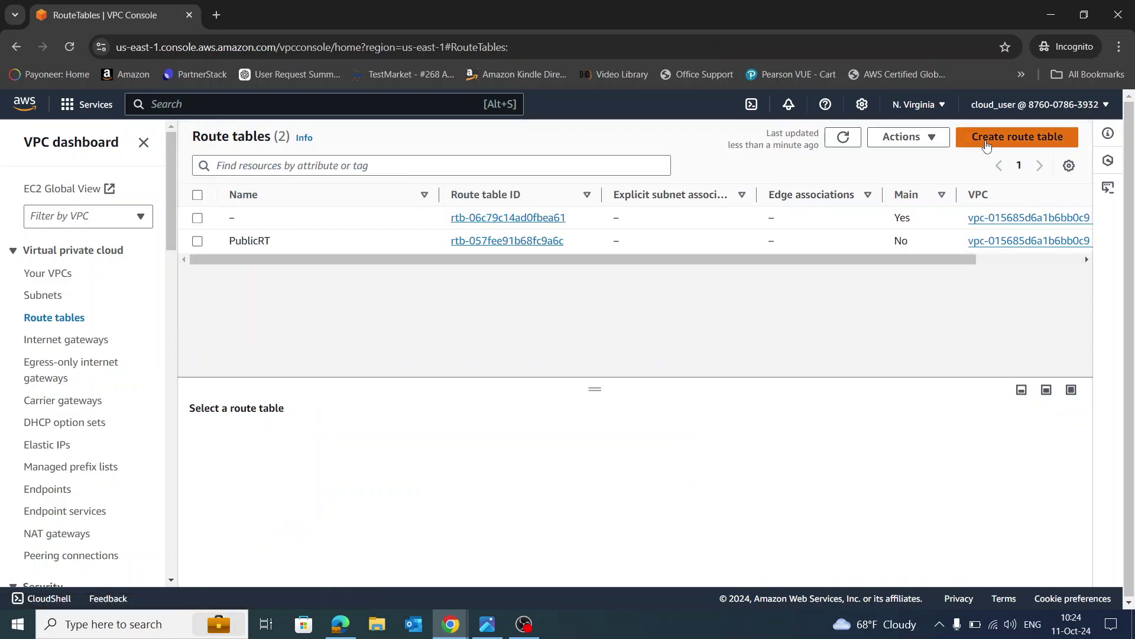
click(1017, 137)
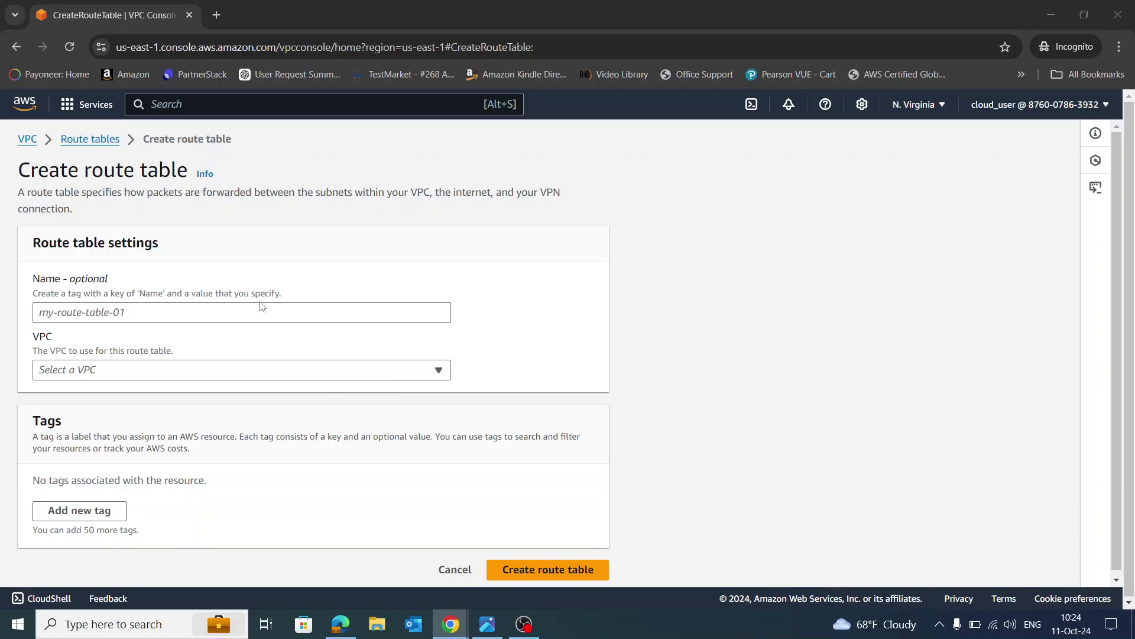
click(280, 314)
text(PrivateRT)
click(167, 370)
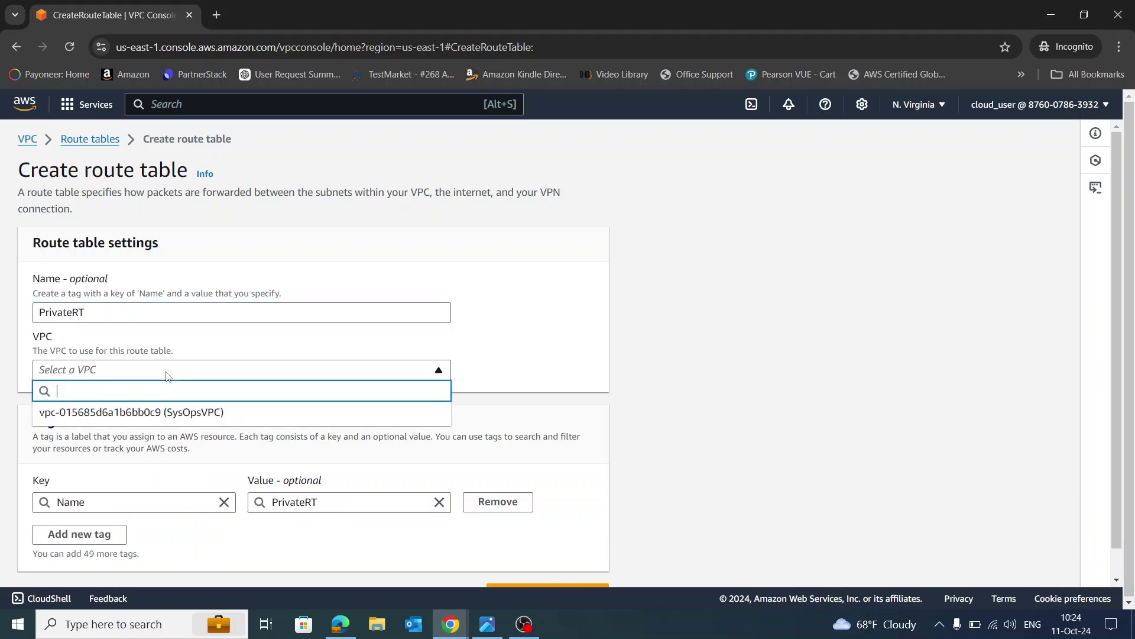
click(155, 412)
scroll(573, 376, down, 1)
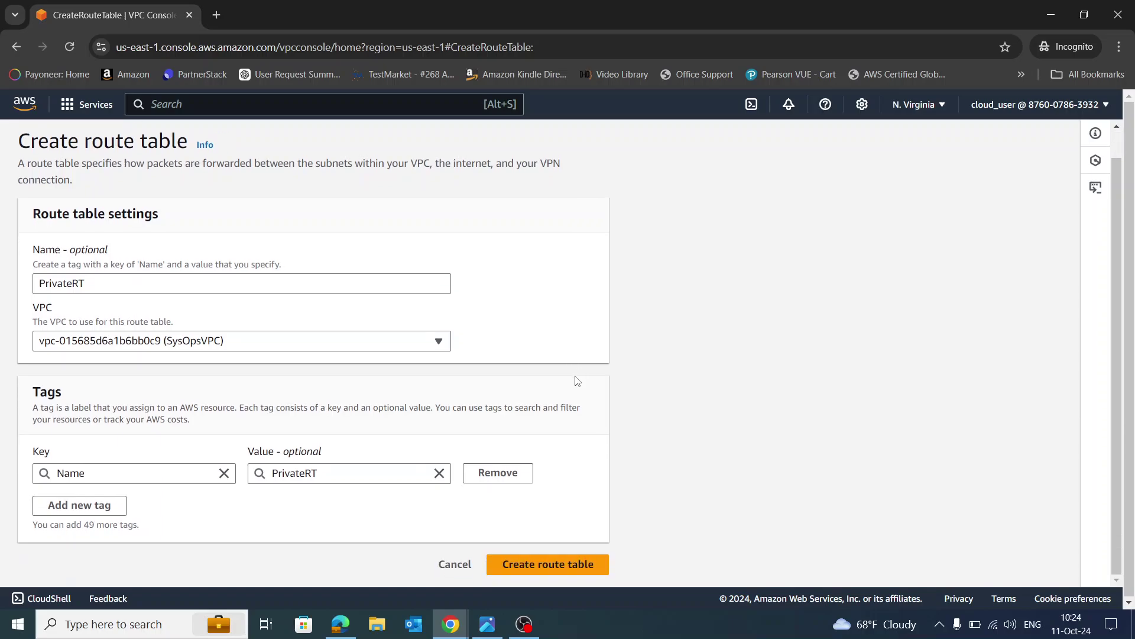
click(568, 565)
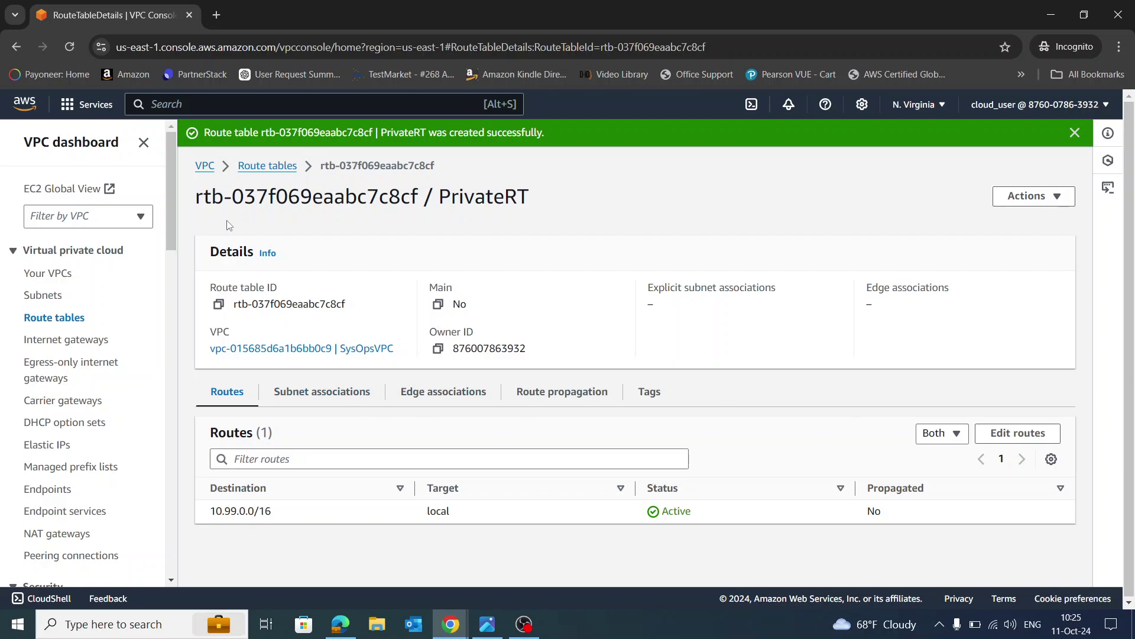
Add a route to PublicRT with destination 0.0.0.0/0 and the IGW internet gateway as target, and save the changes.
click(273, 168)
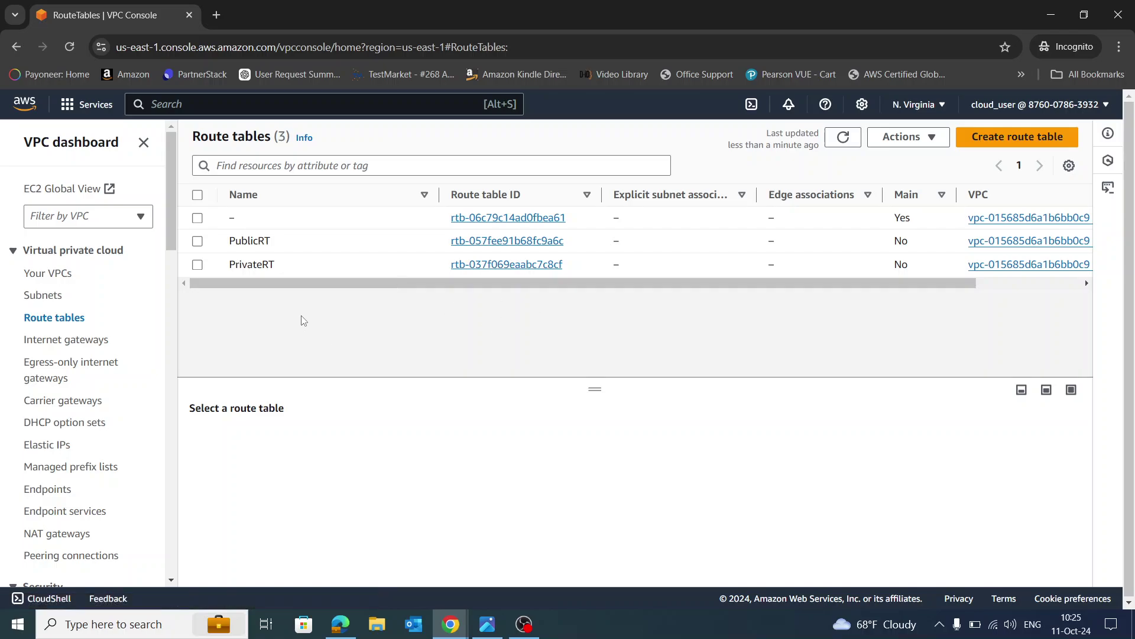
click(198, 242)
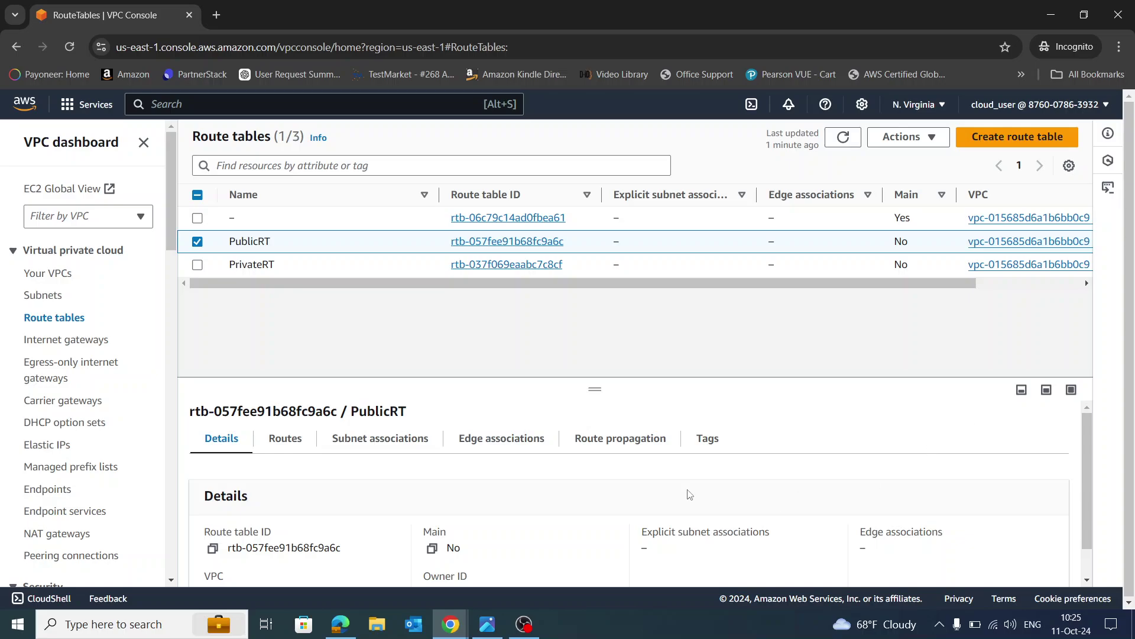
click(284, 445)
click(1024, 481)
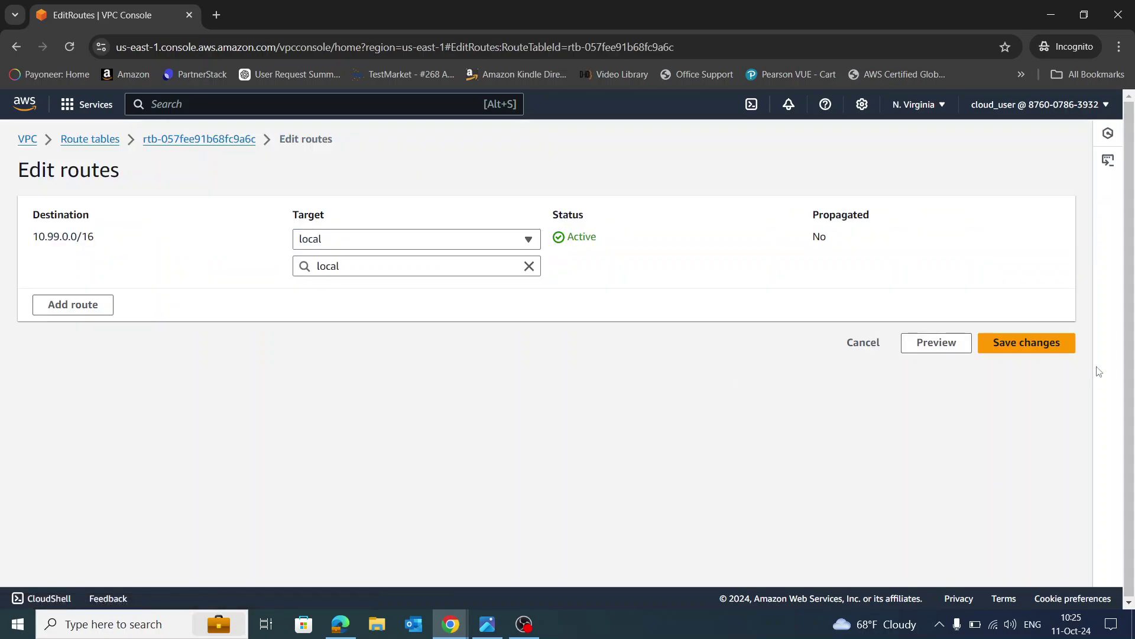
click(97, 306)
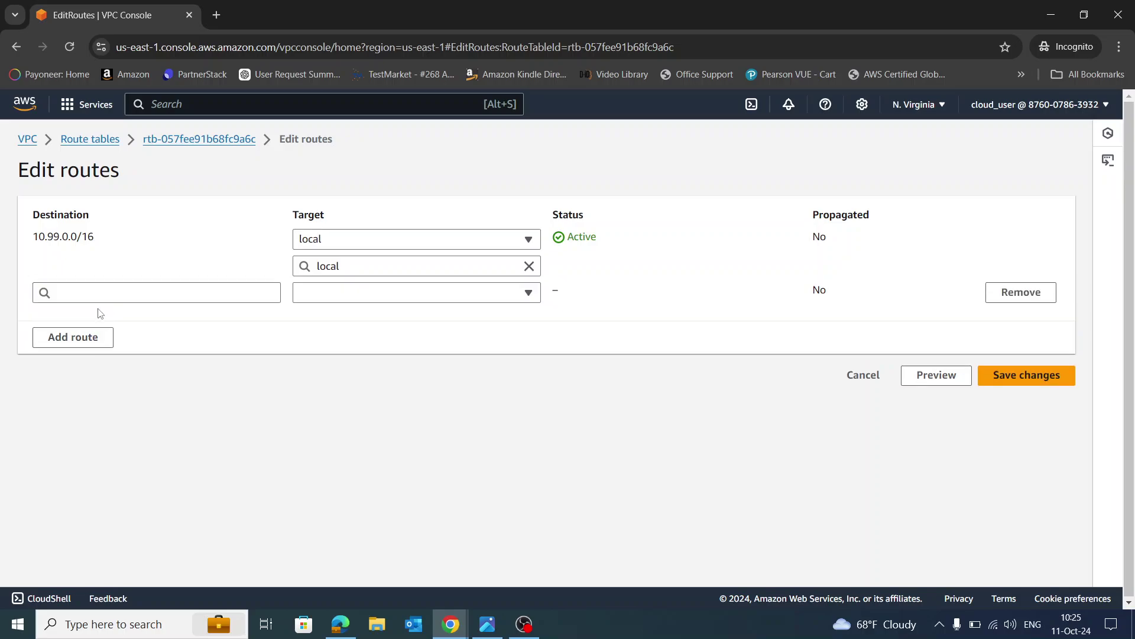
click(150, 299)
click(154, 315)
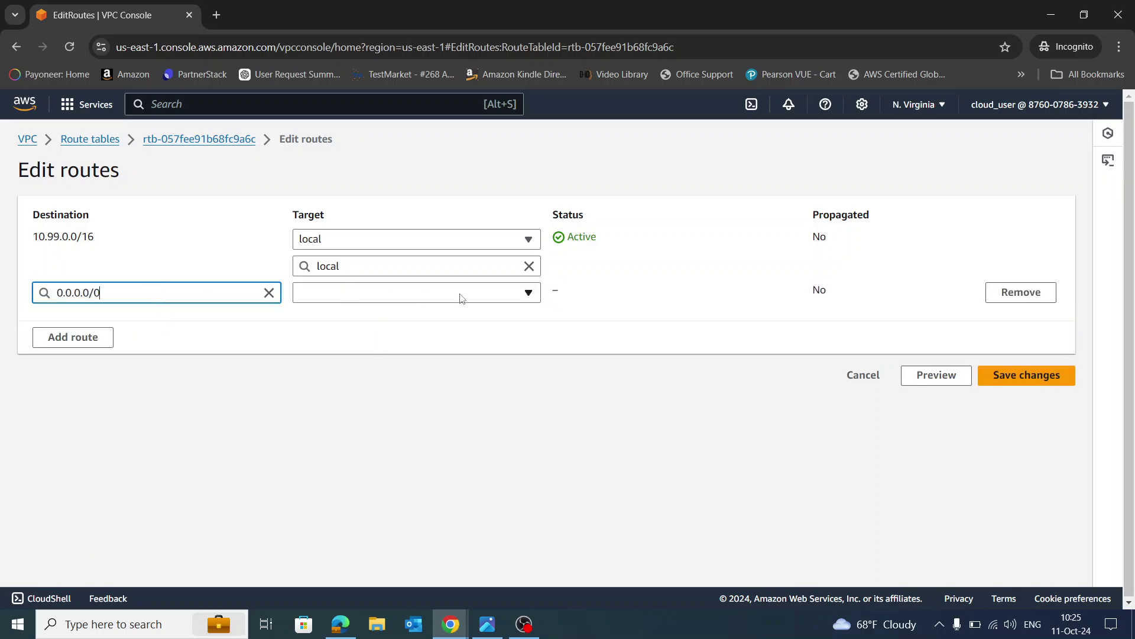
click(466, 299)
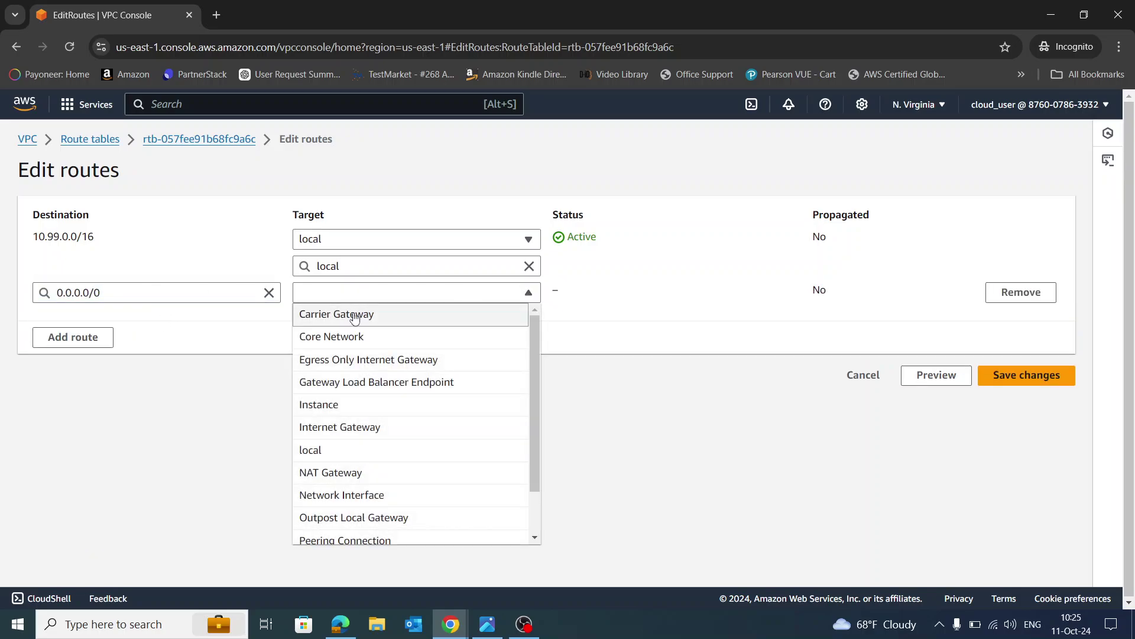
click(391, 432)
click(442, 320)
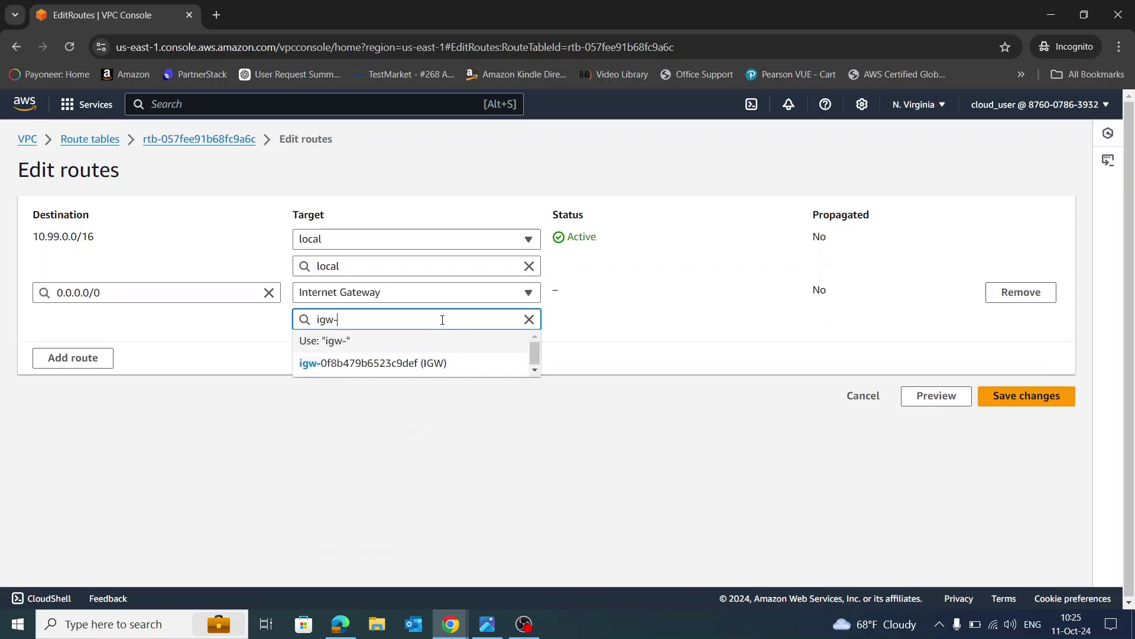
click(430, 369)
click(1041, 401)
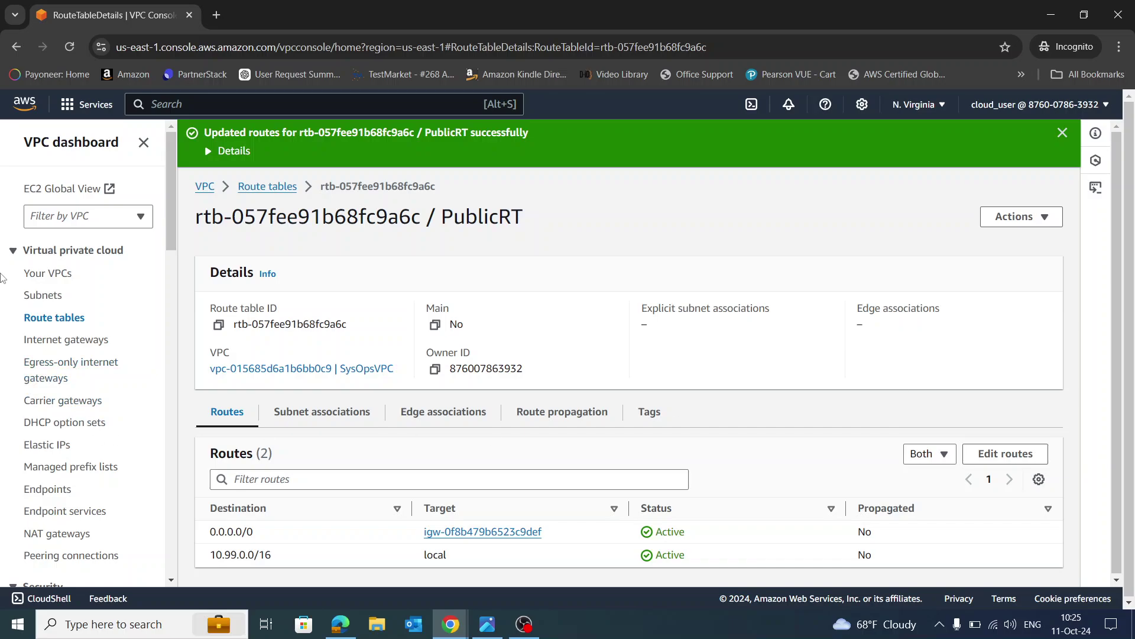
Add a route to PrivateRT with destination 0.0.0.0/0 and the NGW NAT gateway as target, and save the changes.
click(265, 187)
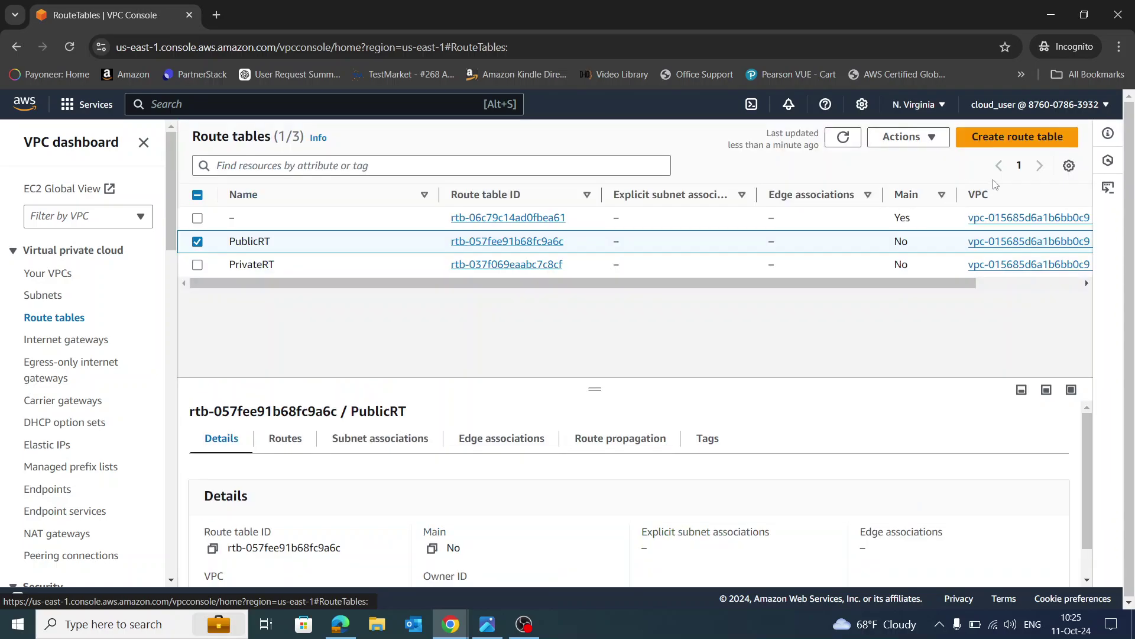
click(198, 242)
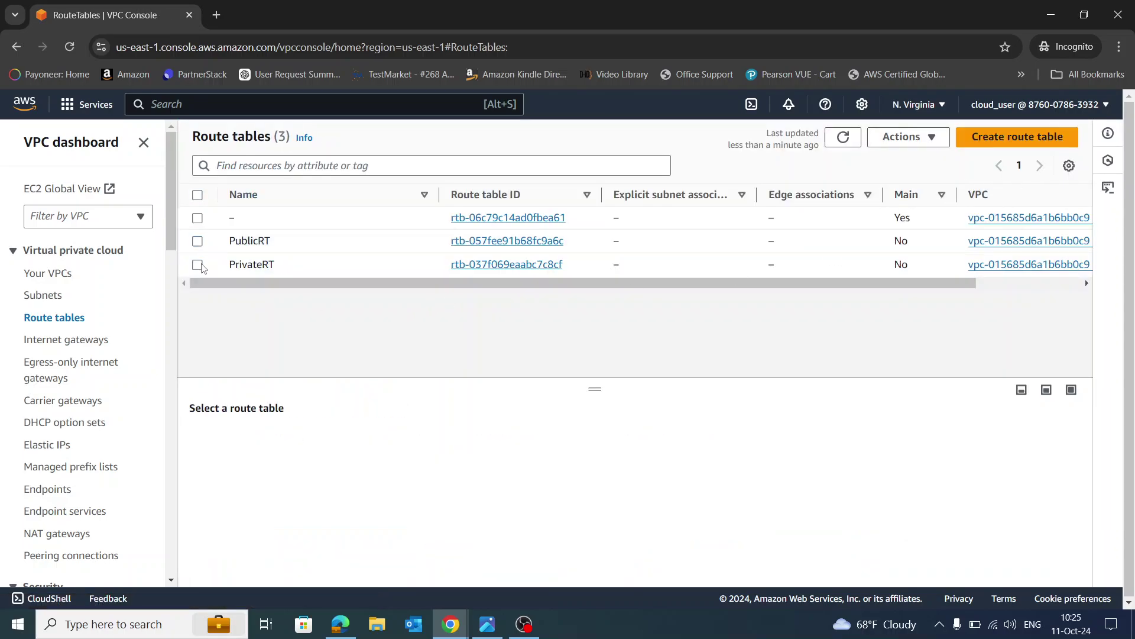
click(199, 265)
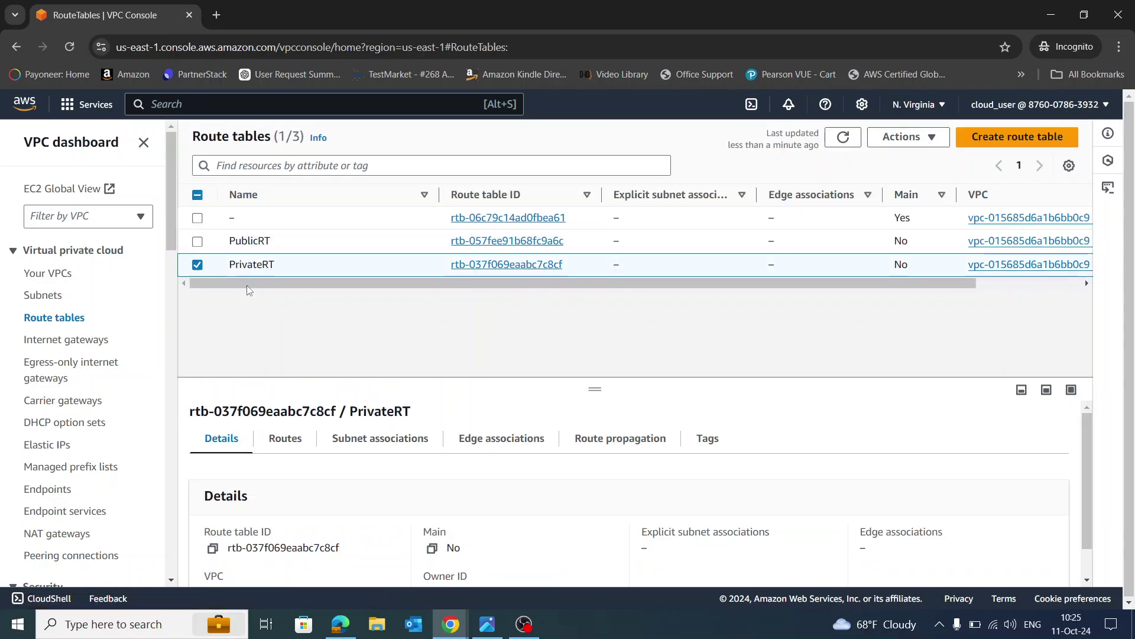
click(279, 443)
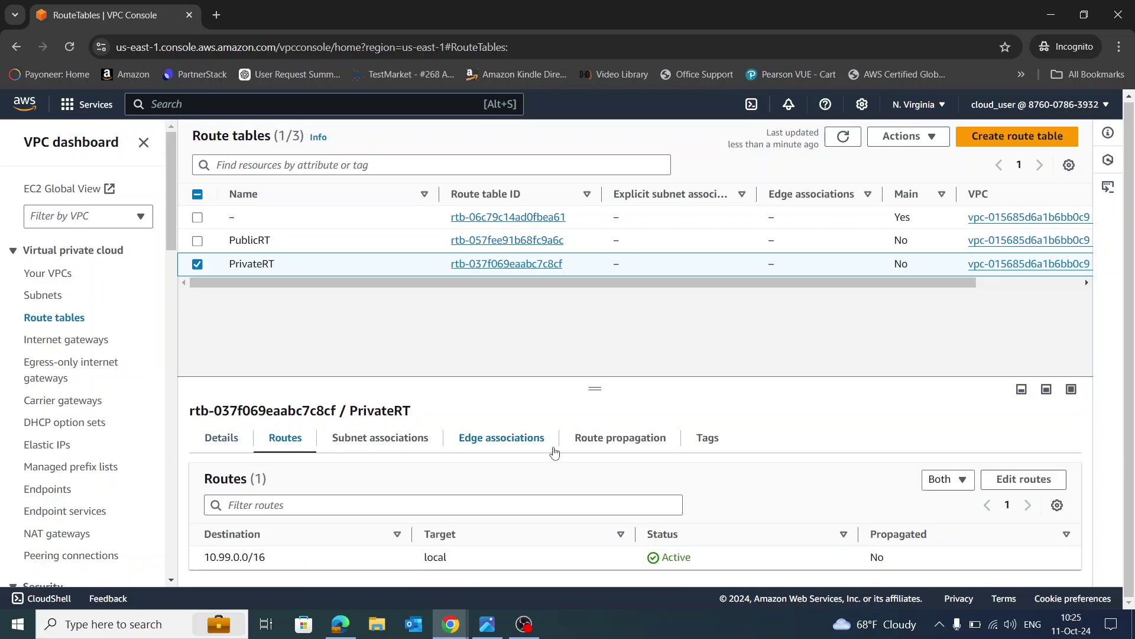
click(1029, 479)
click(98, 305)
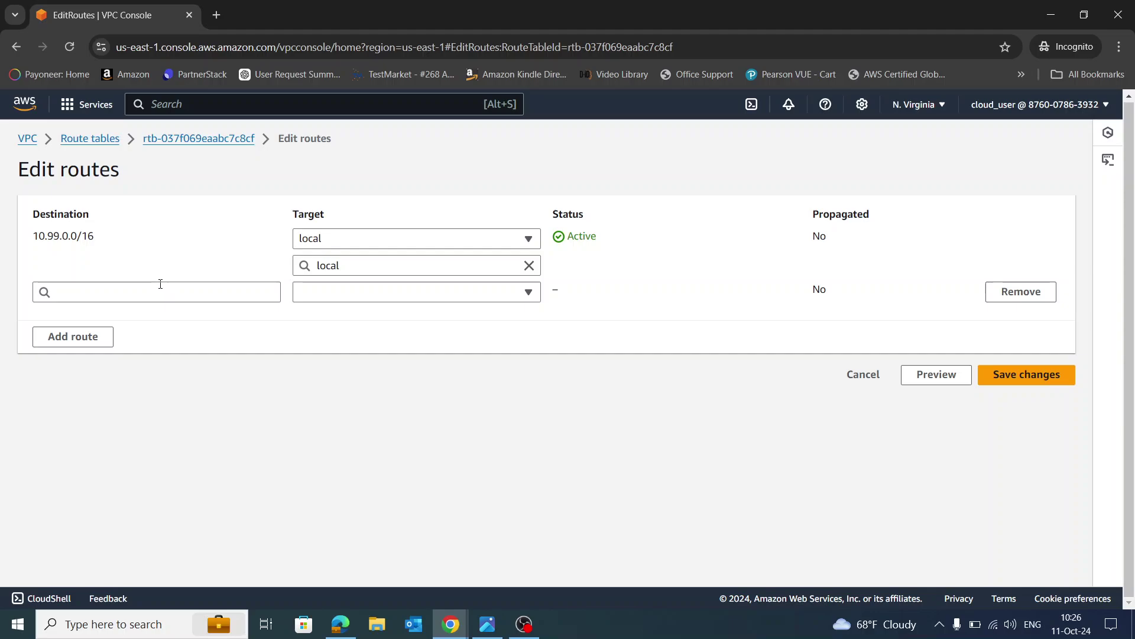
click(161, 287)
click(111, 323)
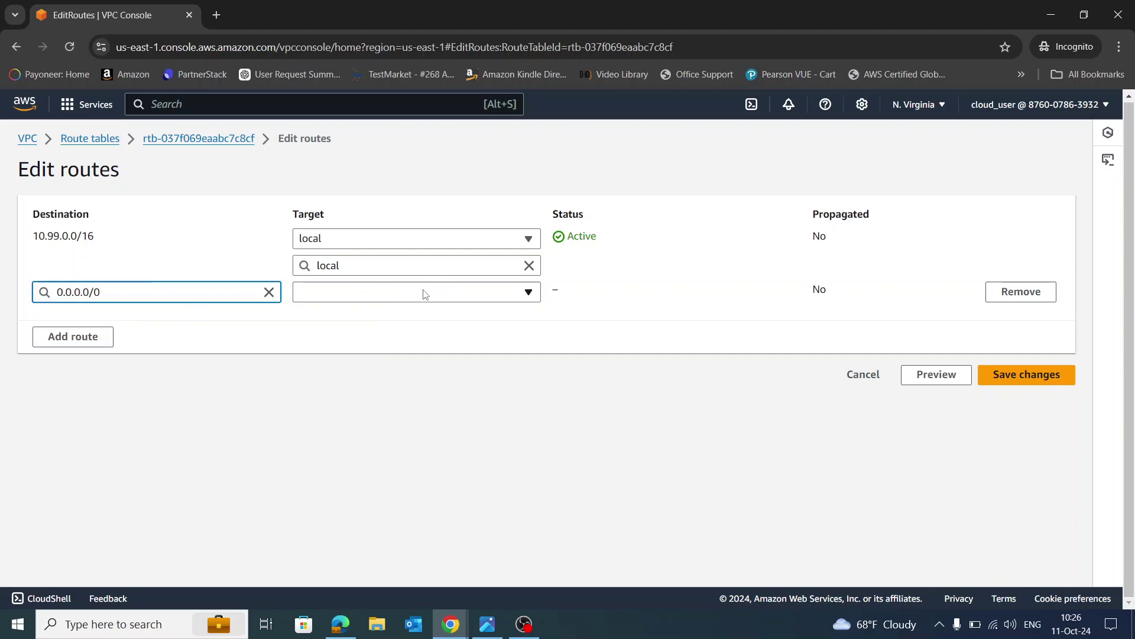
click(425, 294)
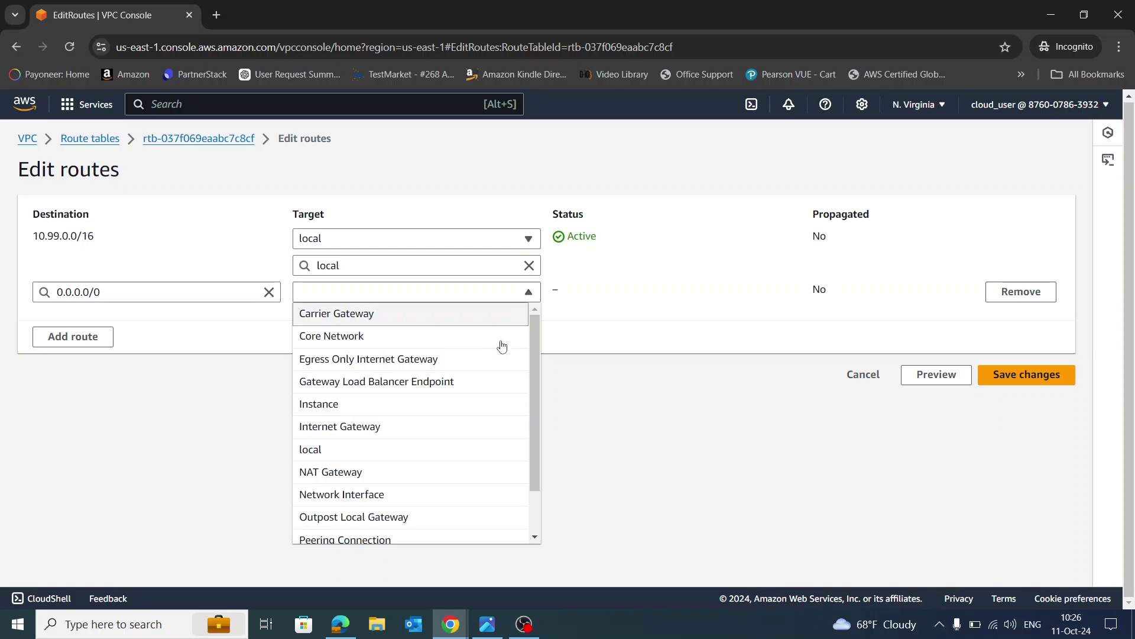
click(411, 477)
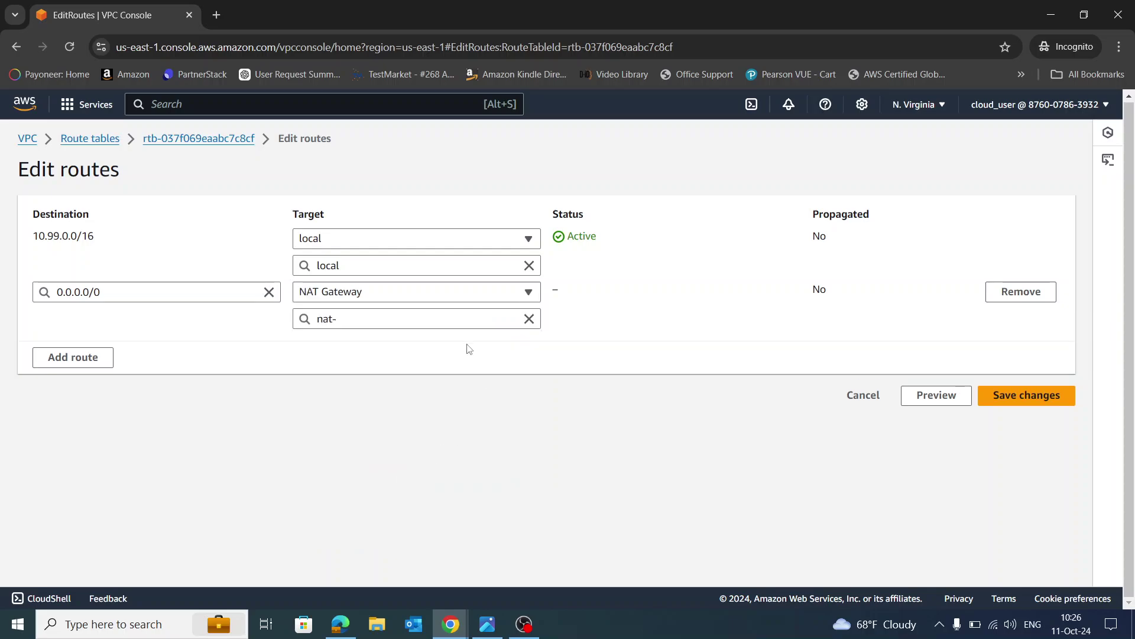
click(461, 322)
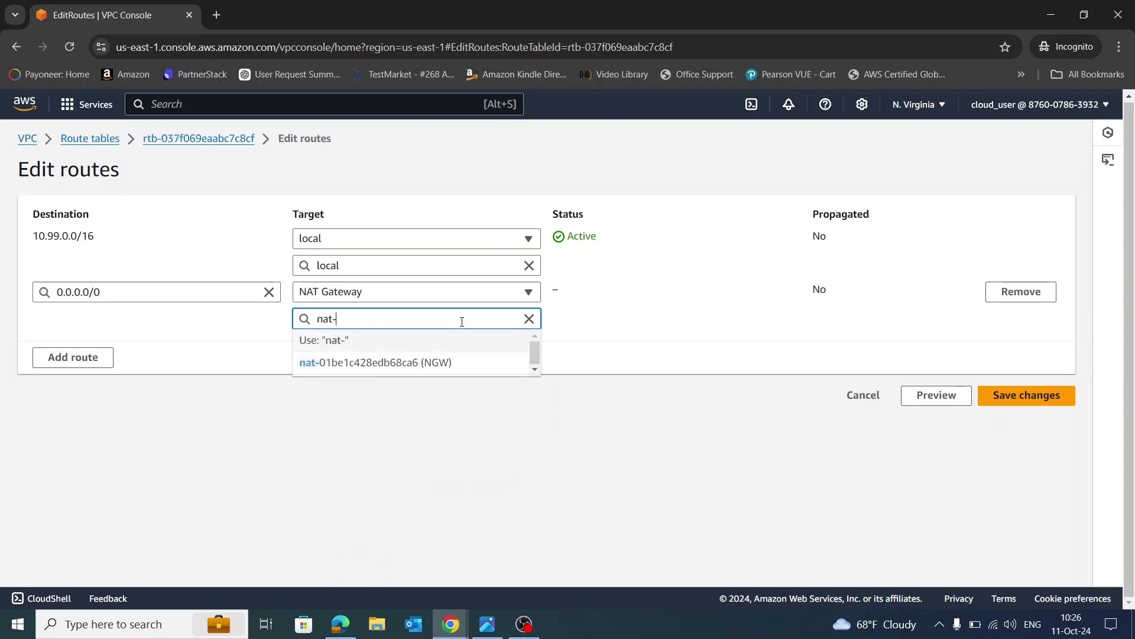
click(385, 366)
click(1019, 398)
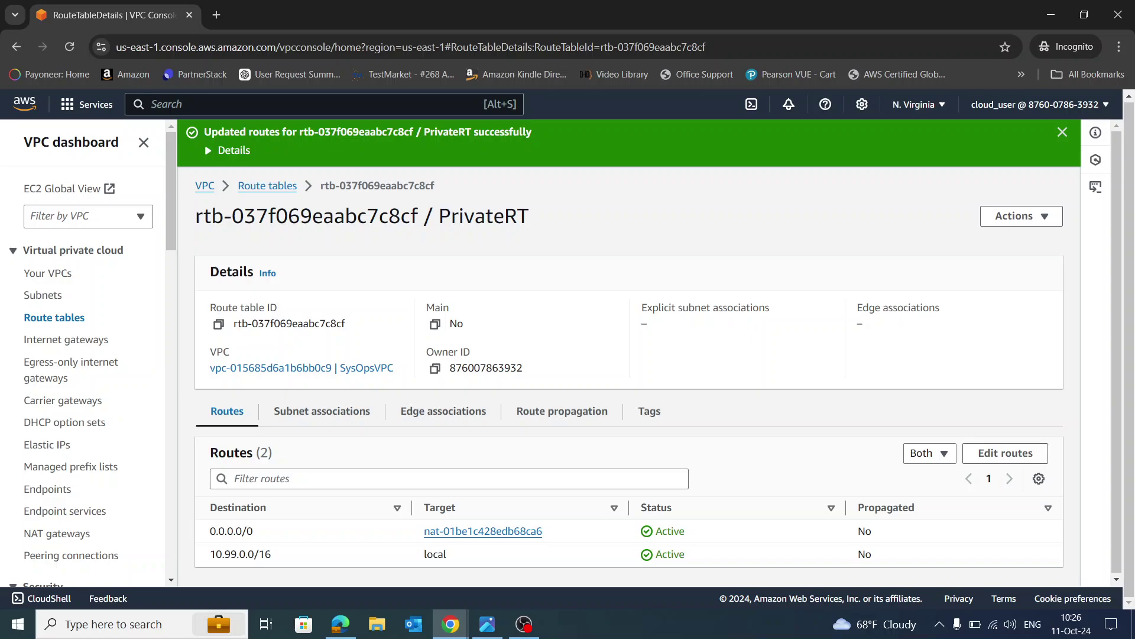
Associate the DMZ1public and DMZ2public subnets with the PublicRT route table and save the associations.
click(284, 187)
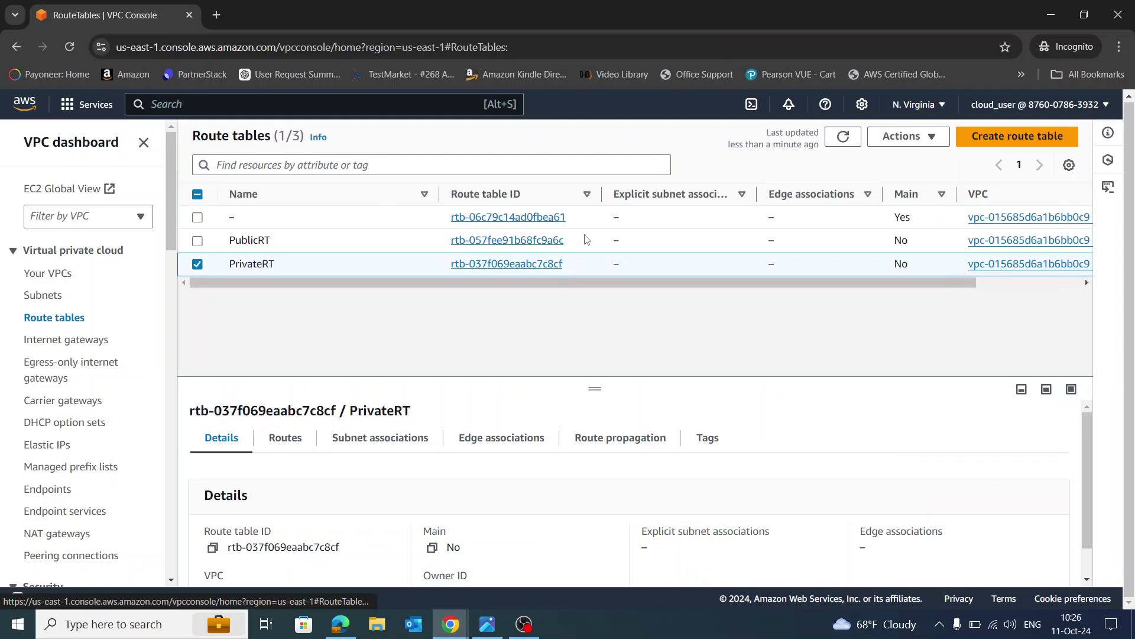
click(197, 264)
click(198, 241)
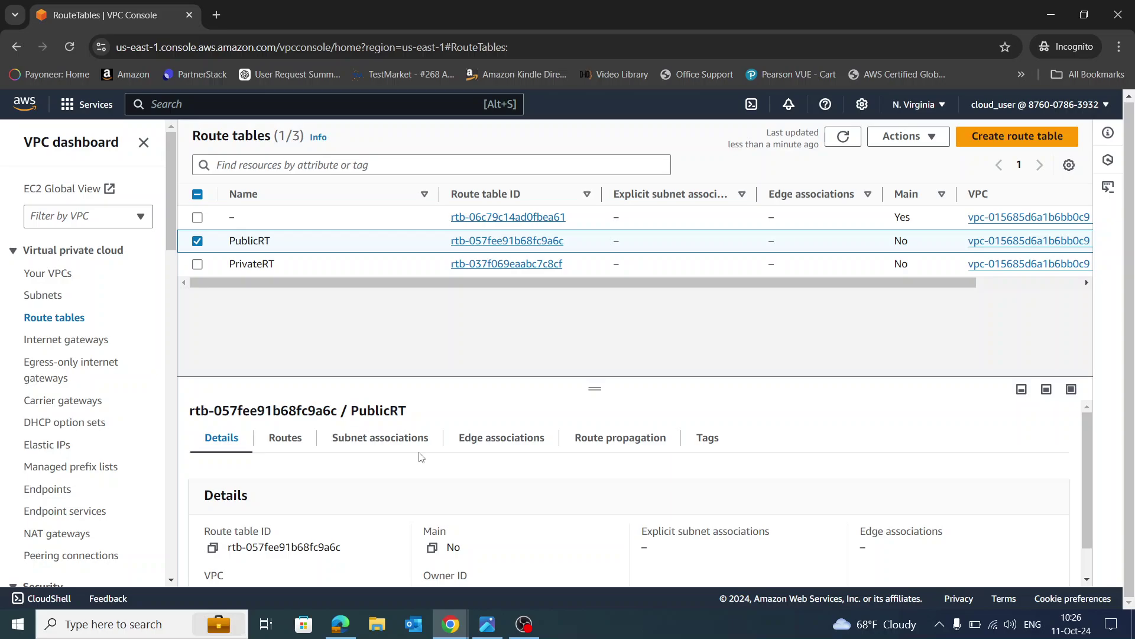
click(382, 441)
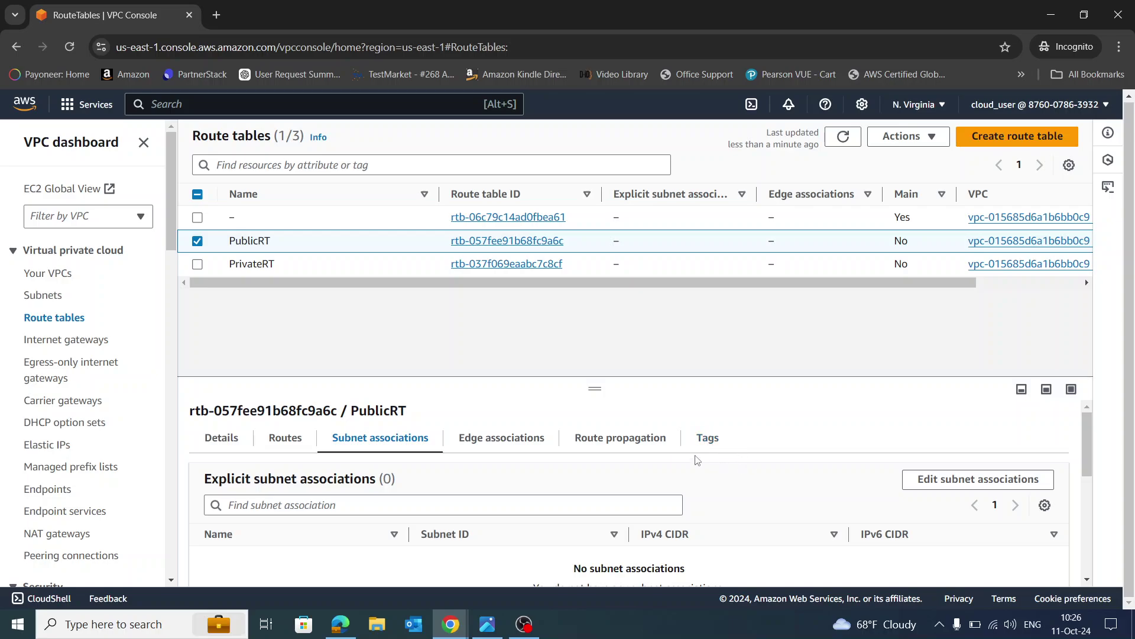
click(952, 479)
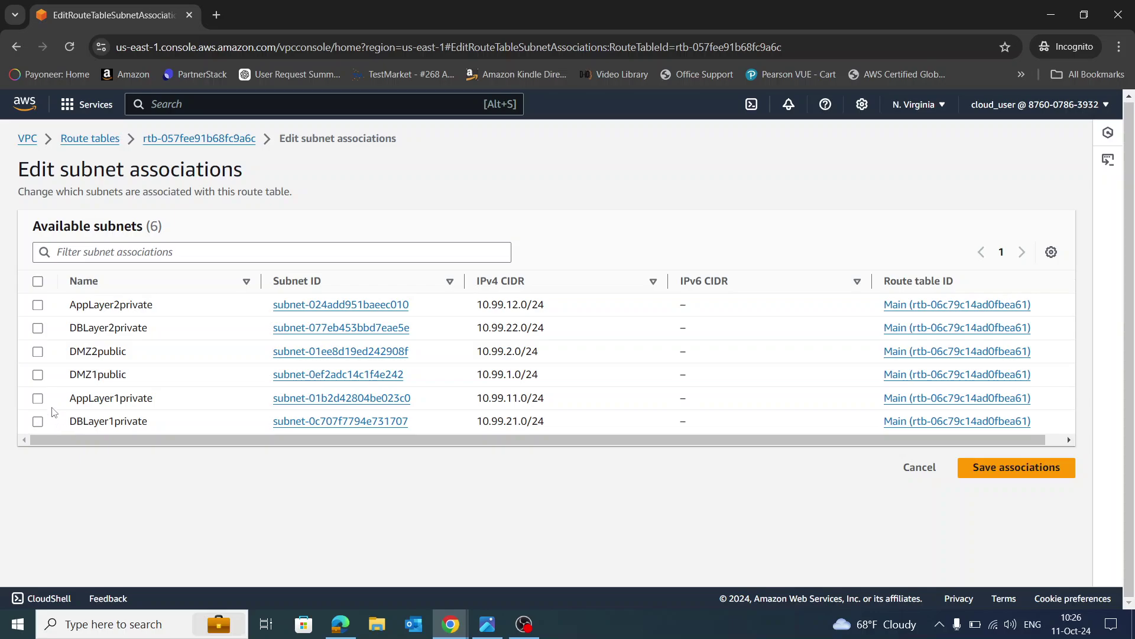
click(37, 374)
click(38, 352)
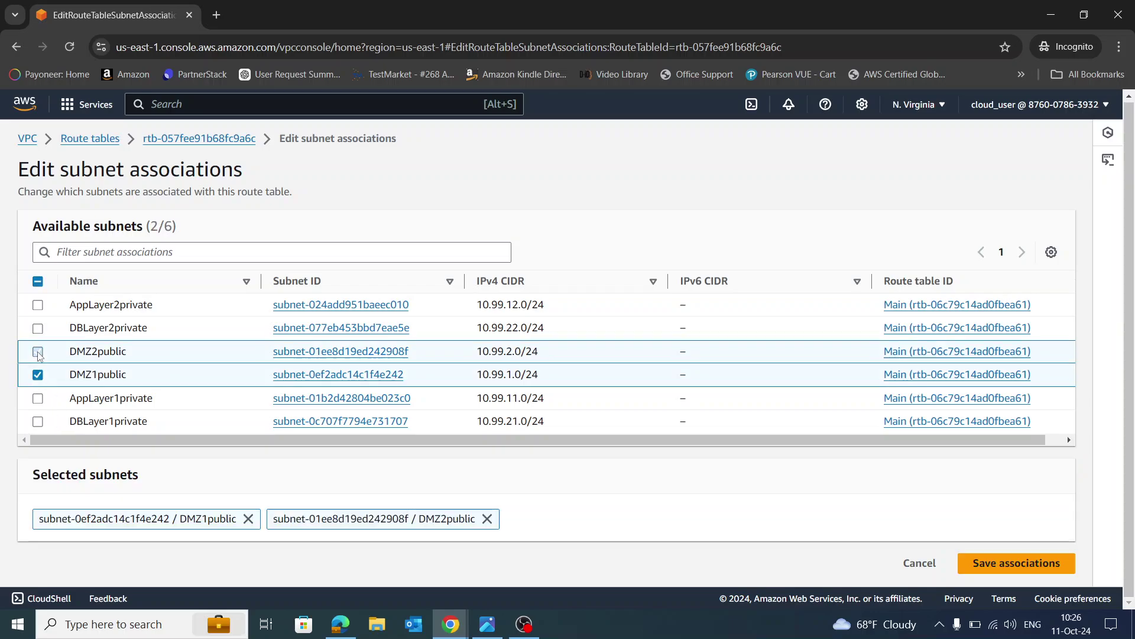
click(1024, 565)
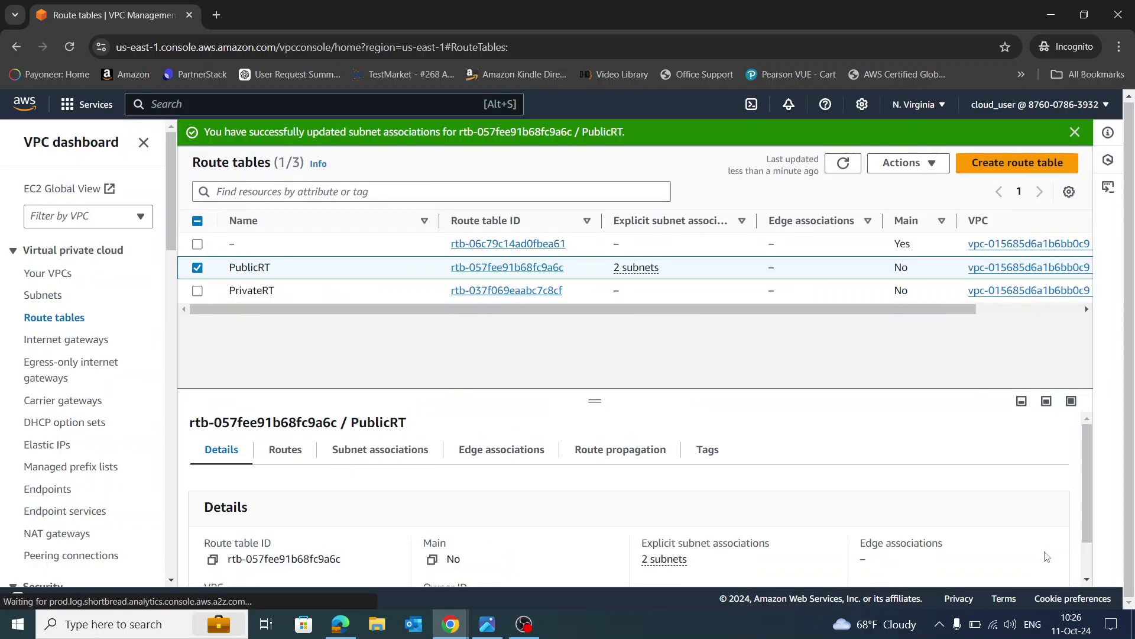
Review the routes and the explicit subnet associations of the PublicRT route table.
scroll(785, 504, down, 2)
scroll(603, 525, up, 2)
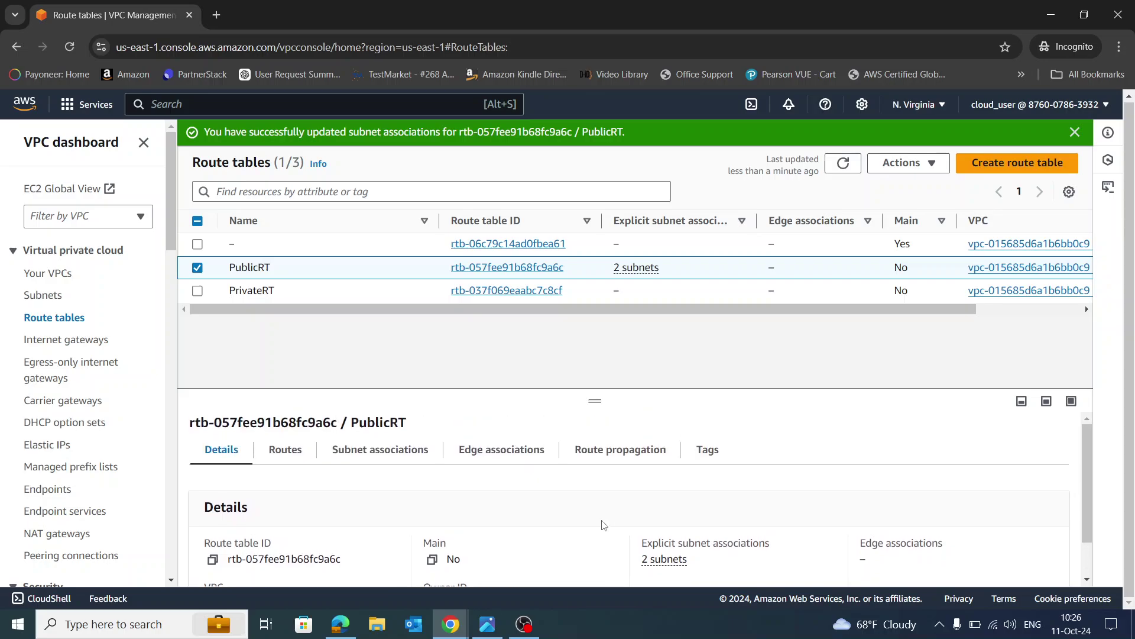
click(289, 454)
scroll(608, 497, down, 1)
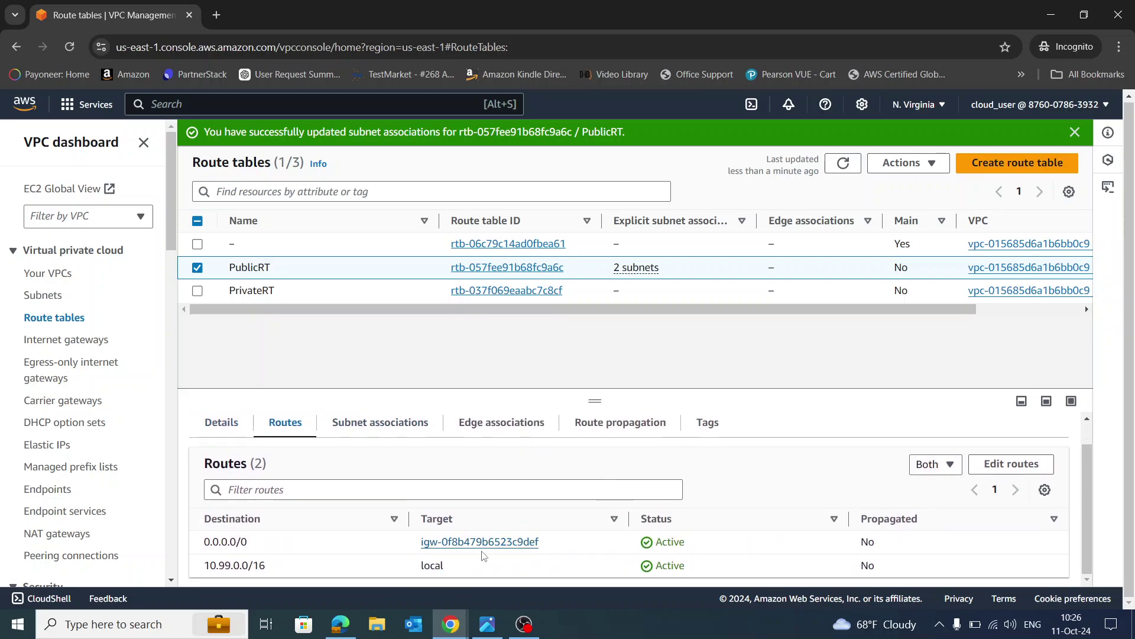
scroll(707, 503, up, 1)
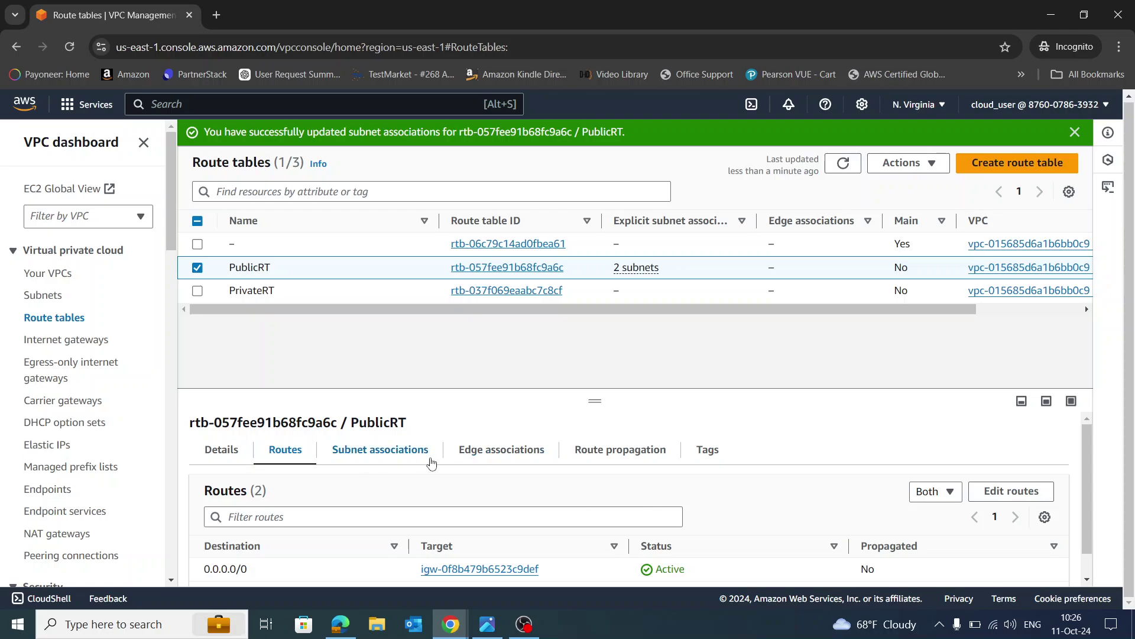
click(364, 456)
scroll(556, 488, down, 3)
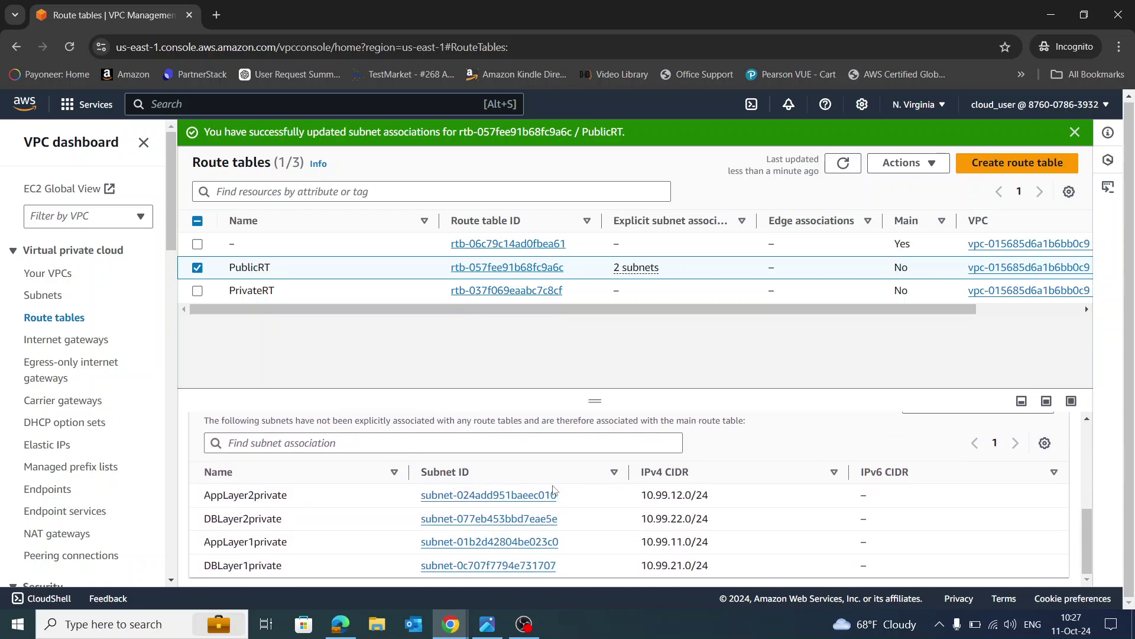
scroll(476, 495, up, 2)
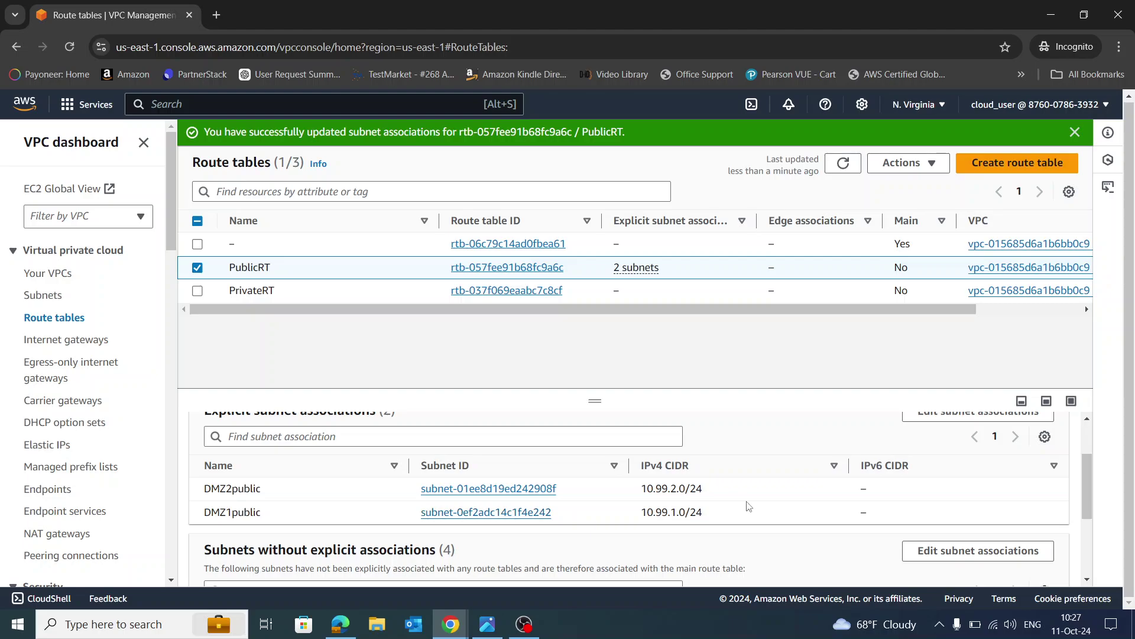
scroll(748, 508, up, 1)
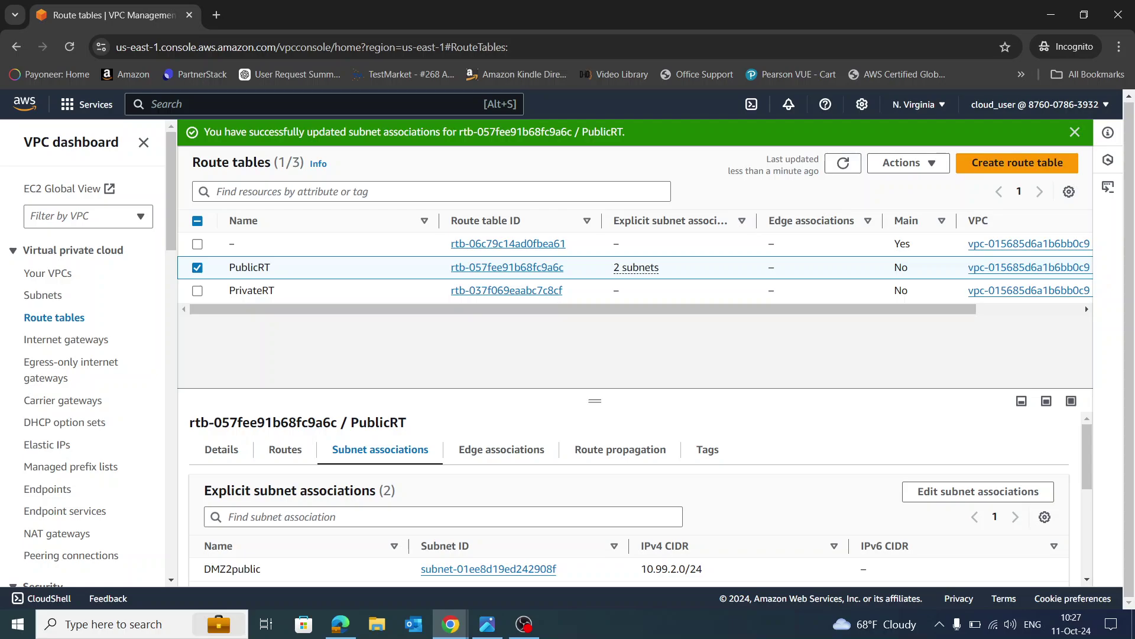
Associate the AppLayer1private, AppLayer2private, DBLayer1private and DBLayer2private subnets with the PrivateRT route table and save the associations.
click(198, 268)
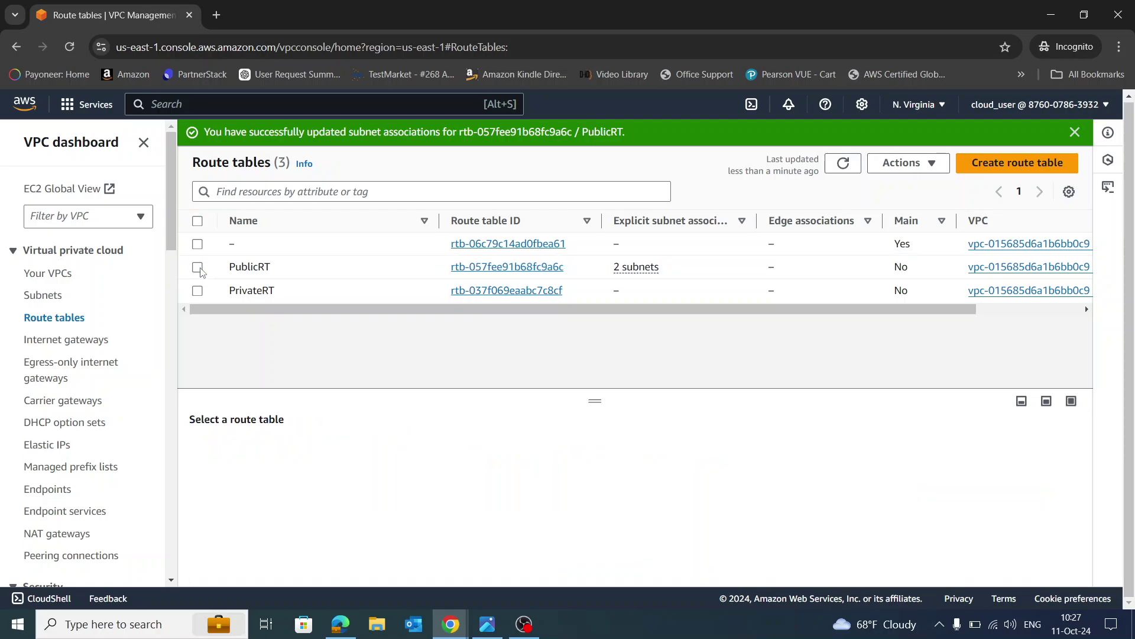
click(197, 290)
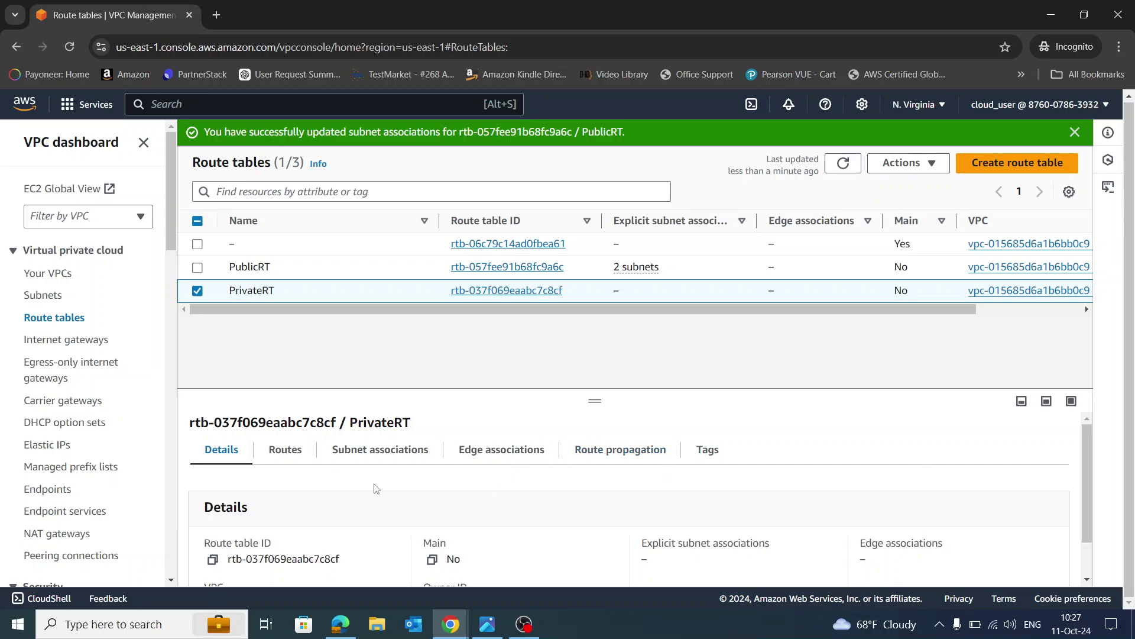
click(365, 457)
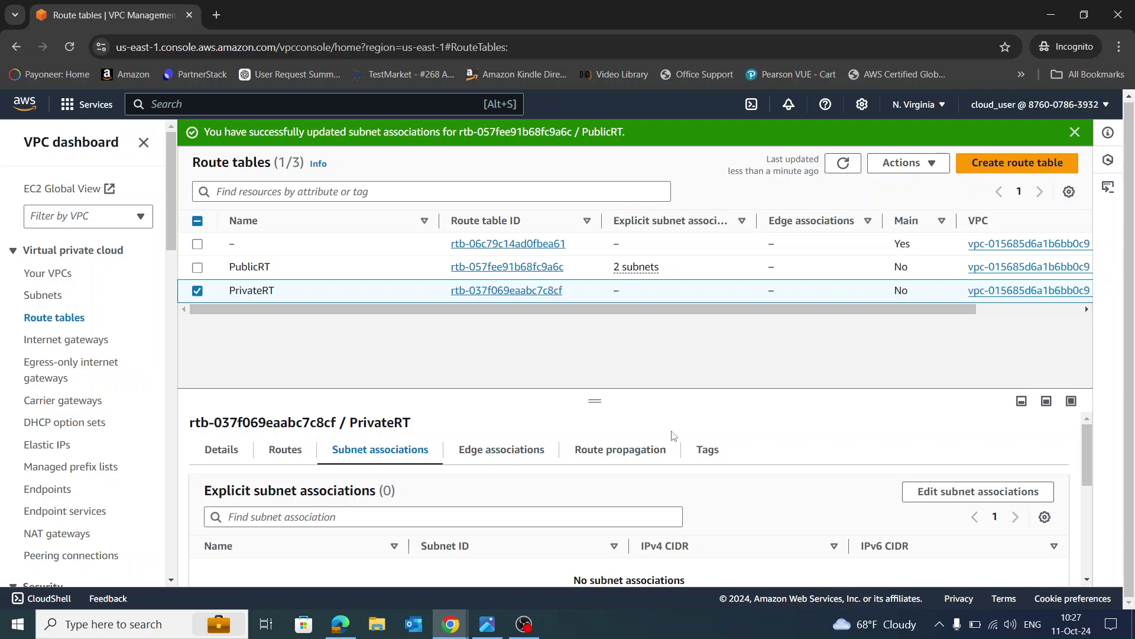
scroll(857, 425, down, 3)
scroll(858, 424, up, 3)
click(946, 492)
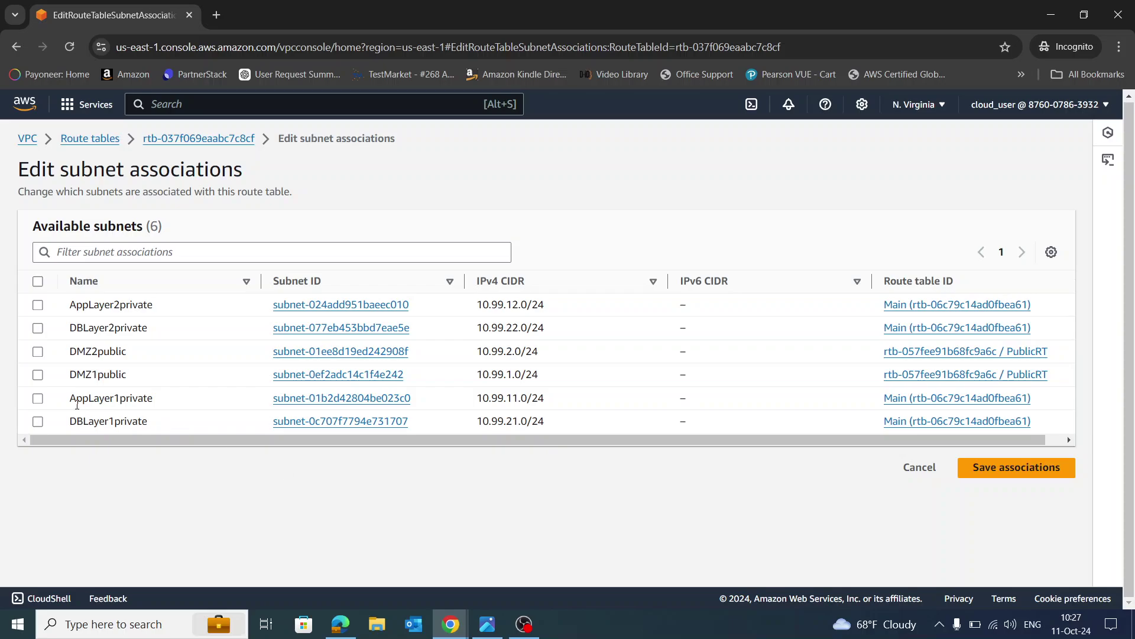
click(38, 398)
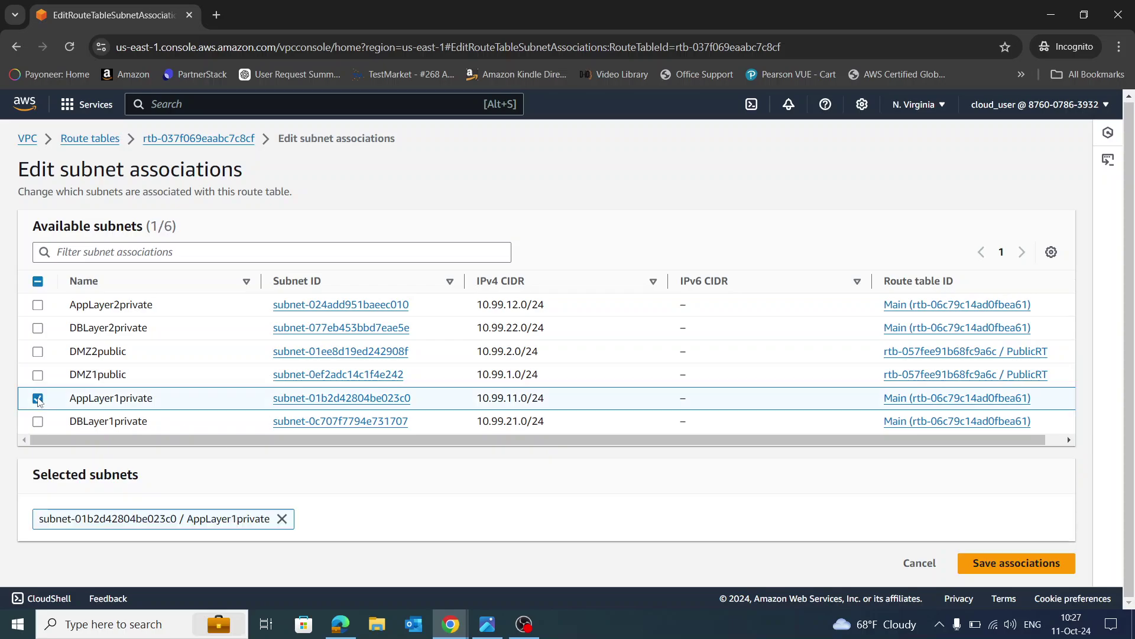
click(38, 305)
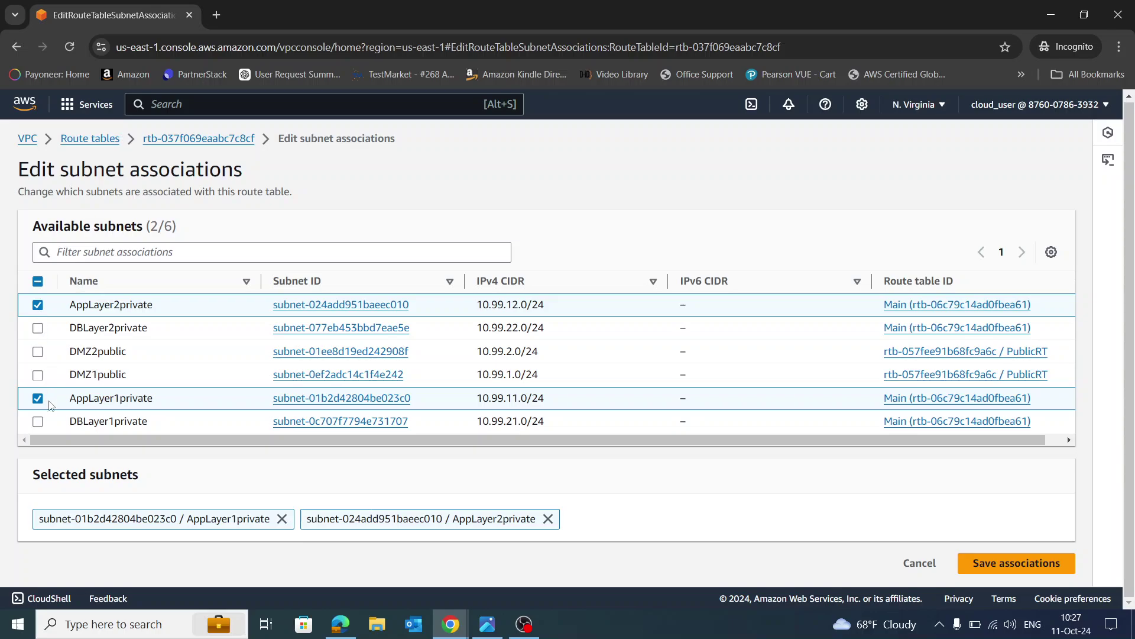
click(37, 330)
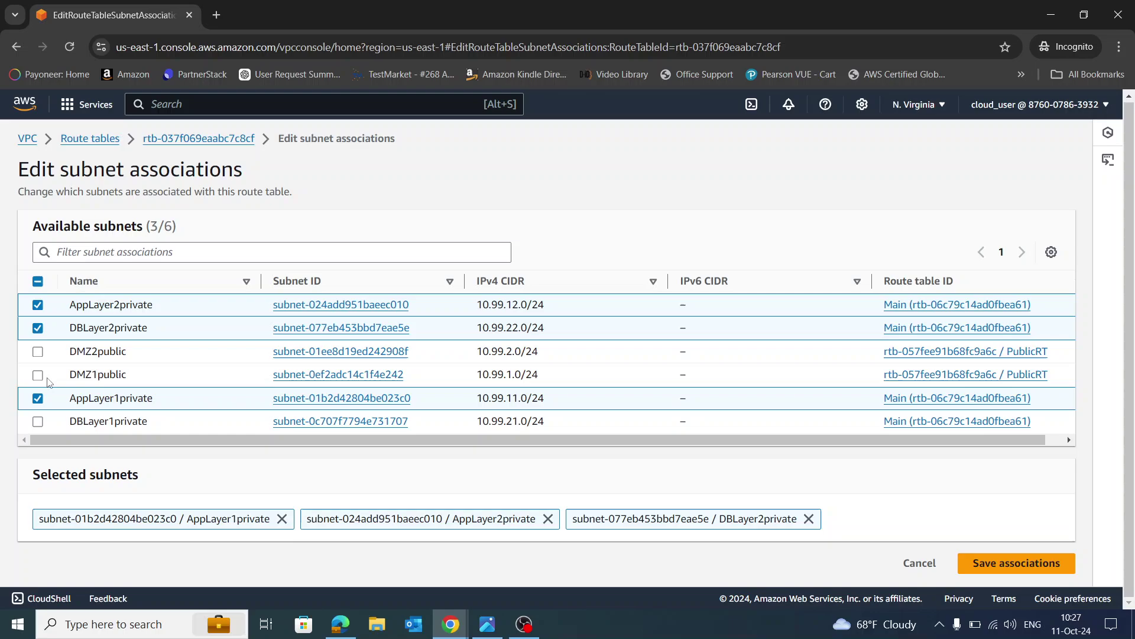
click(39, 425)
scroll(786, 488, down, 1)
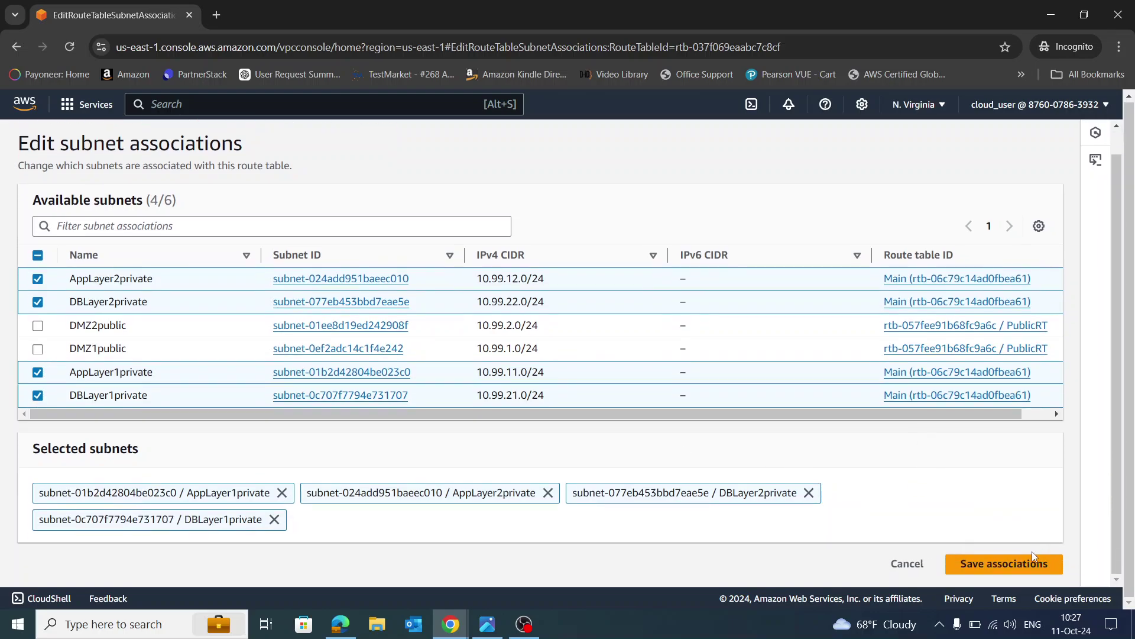
click(1005, 564)
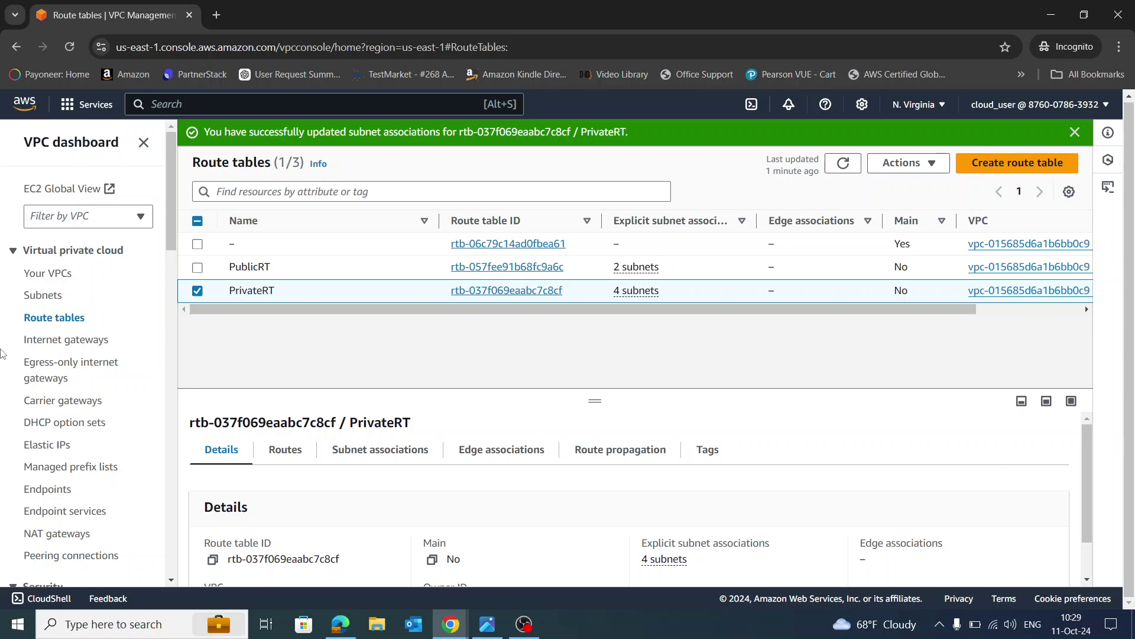
Create a network ACL named DMZNACL in the SysOpsVPC VPC.
scroll(49, 312, down, 1)
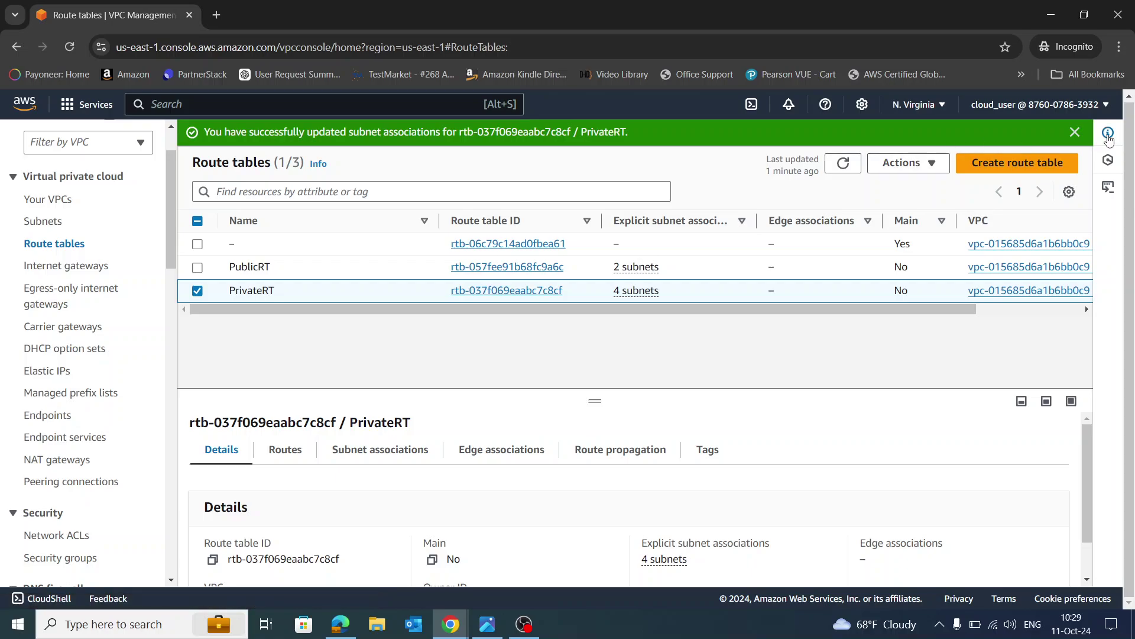
click(1077, 133)
scroll(71, 355, down, 2)
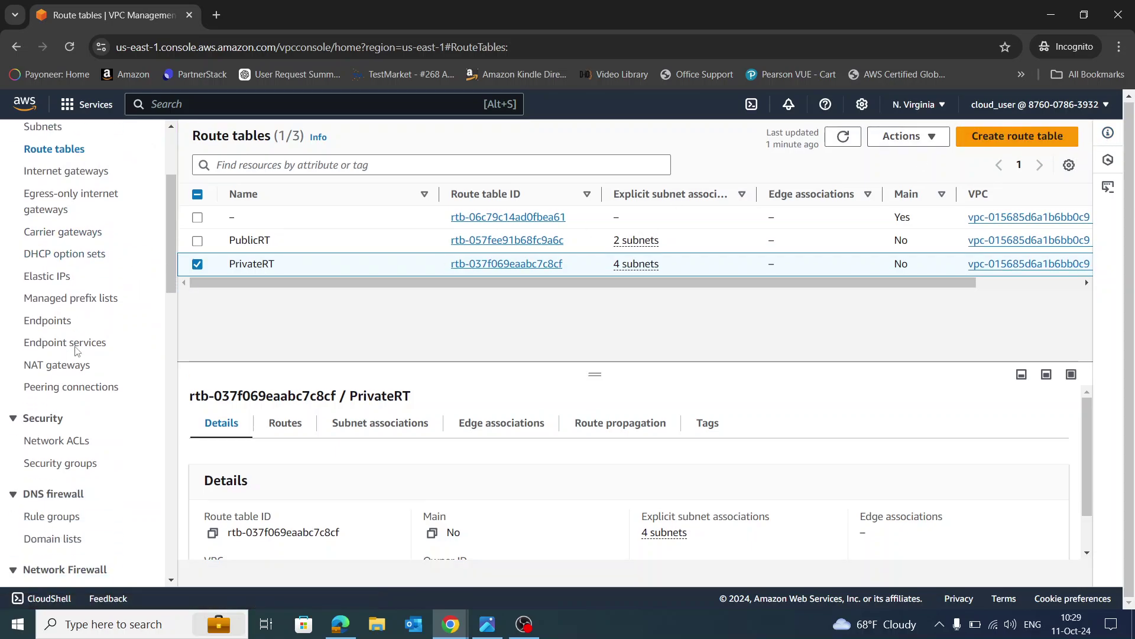
click(69, 390)
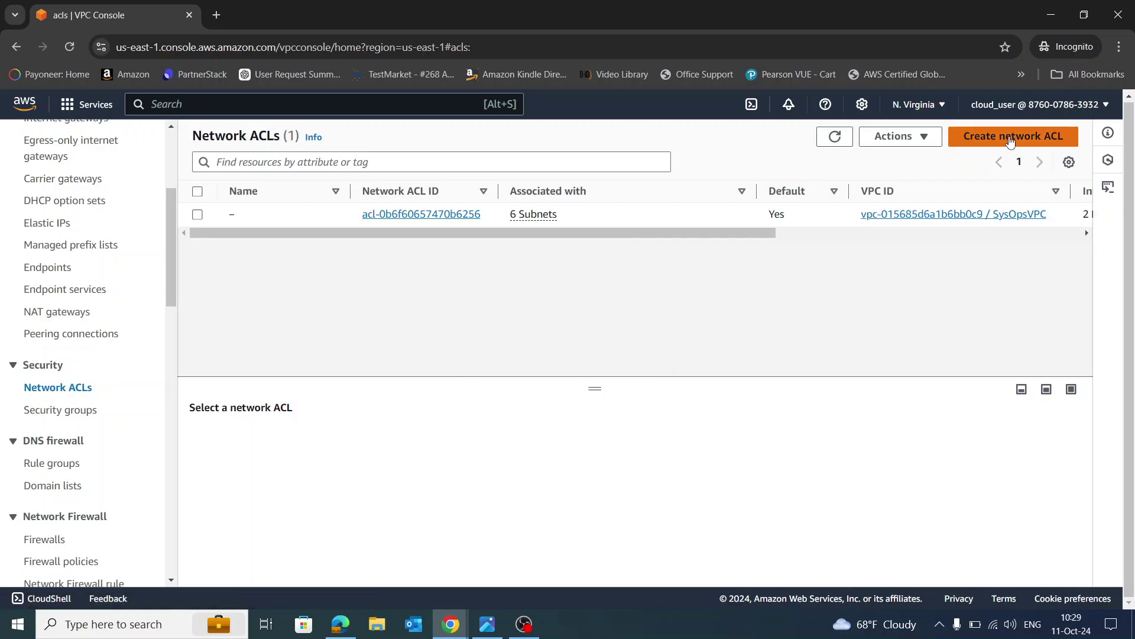
click(1010, 140)
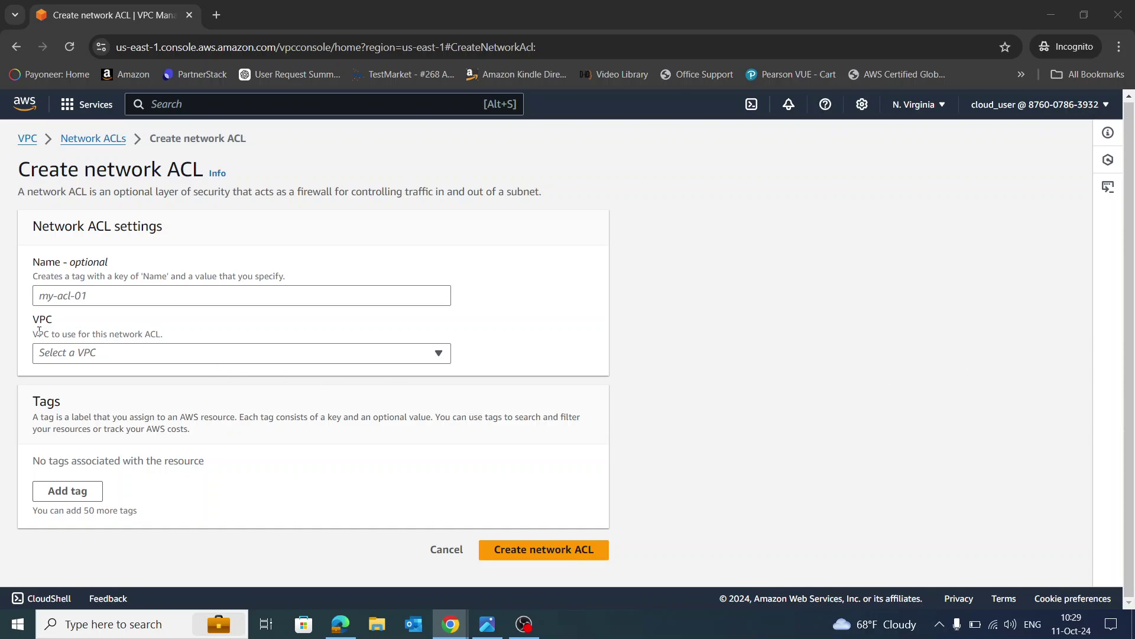
right_click(122, 299)
click(161, 441)
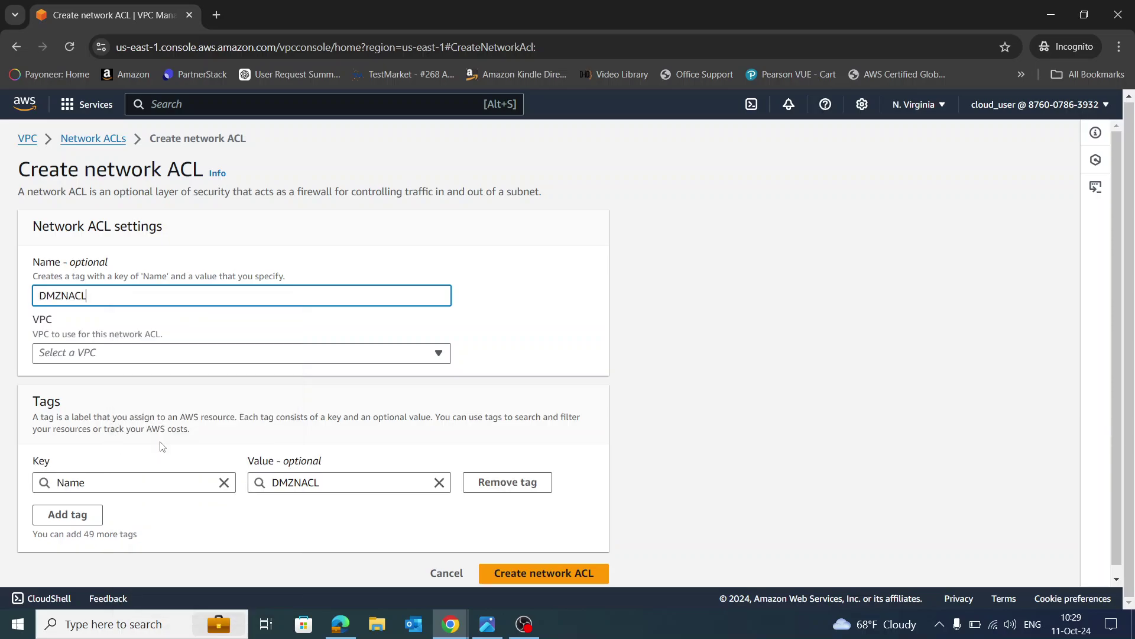
click(547, 322)
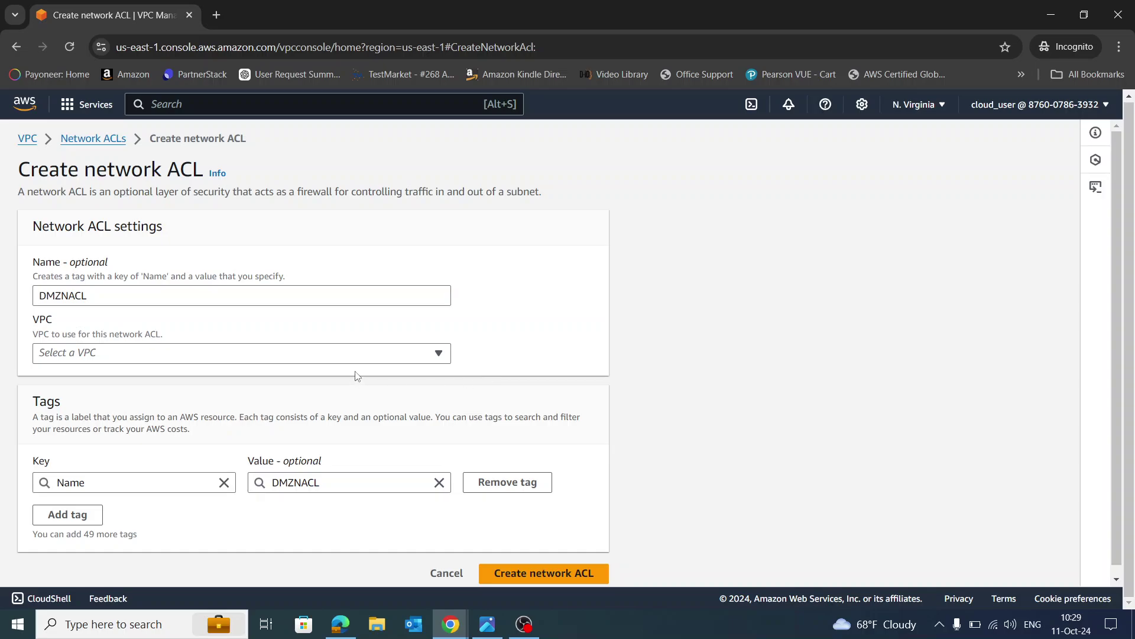
click(358, 355)
click(280, 414)
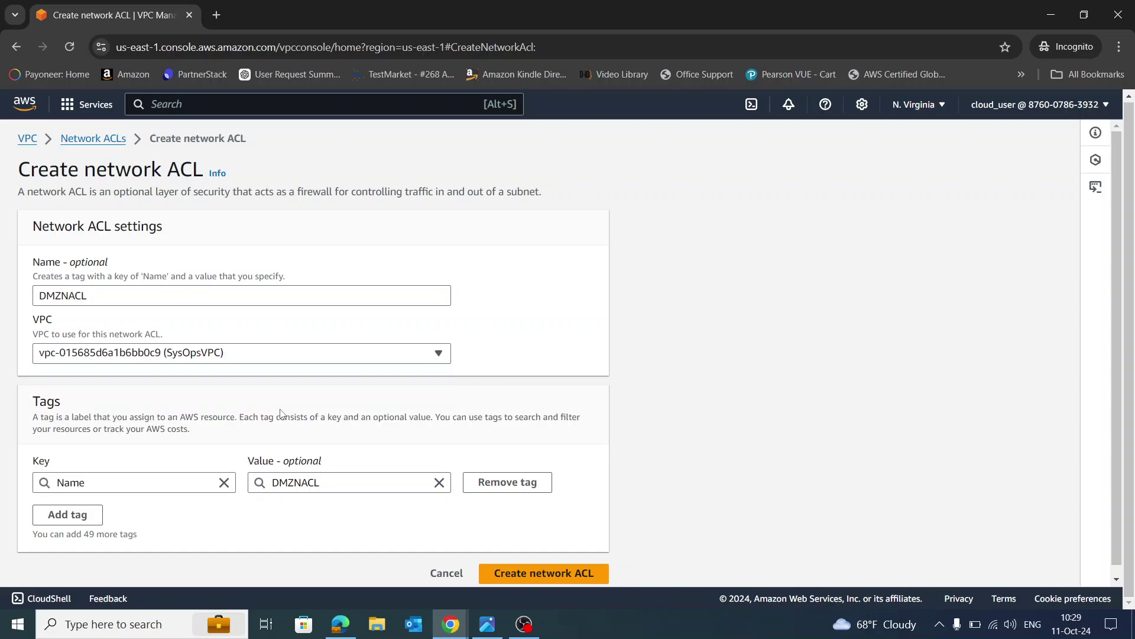
click(568, 576)
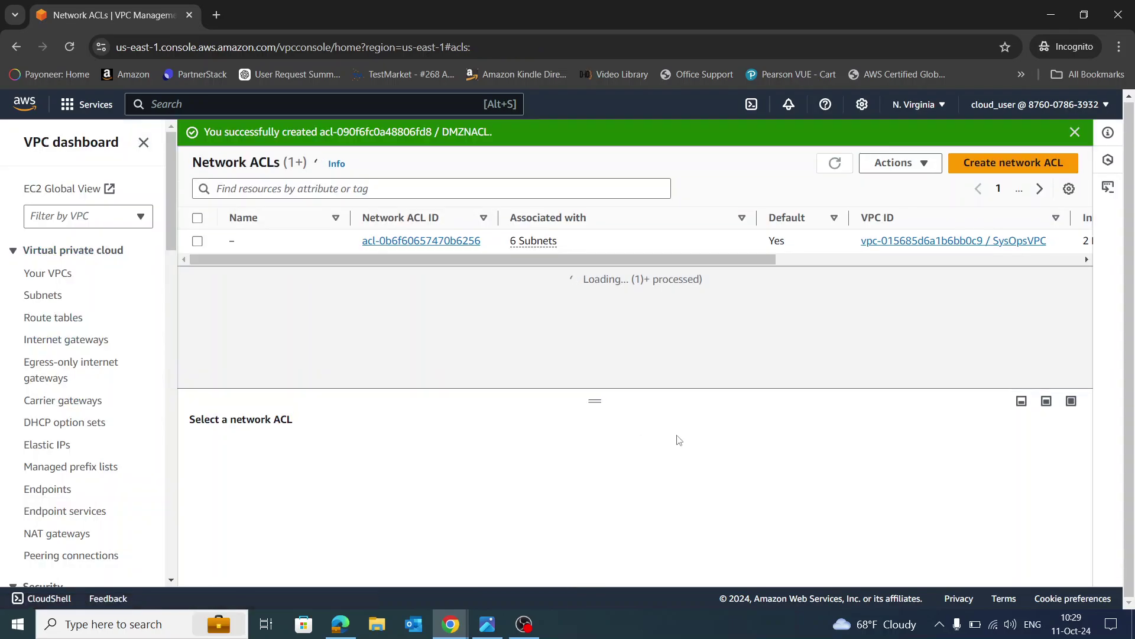
click(1076, 133)
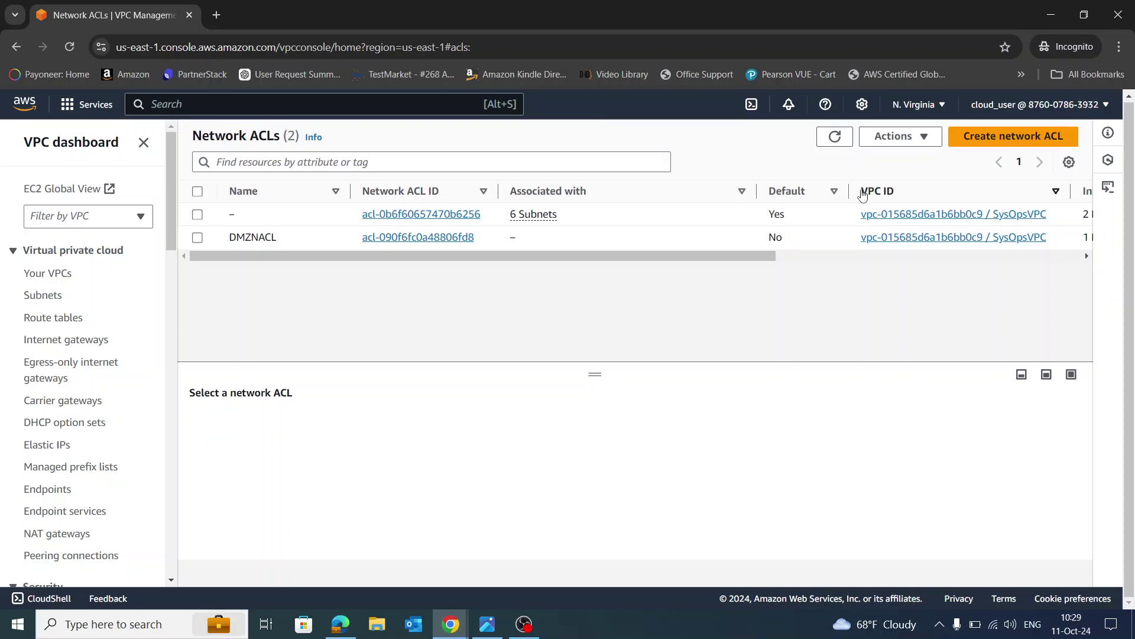
Create a network ACL named APPNACL in the SysOpsVPC VPC.
click(1005, 137)
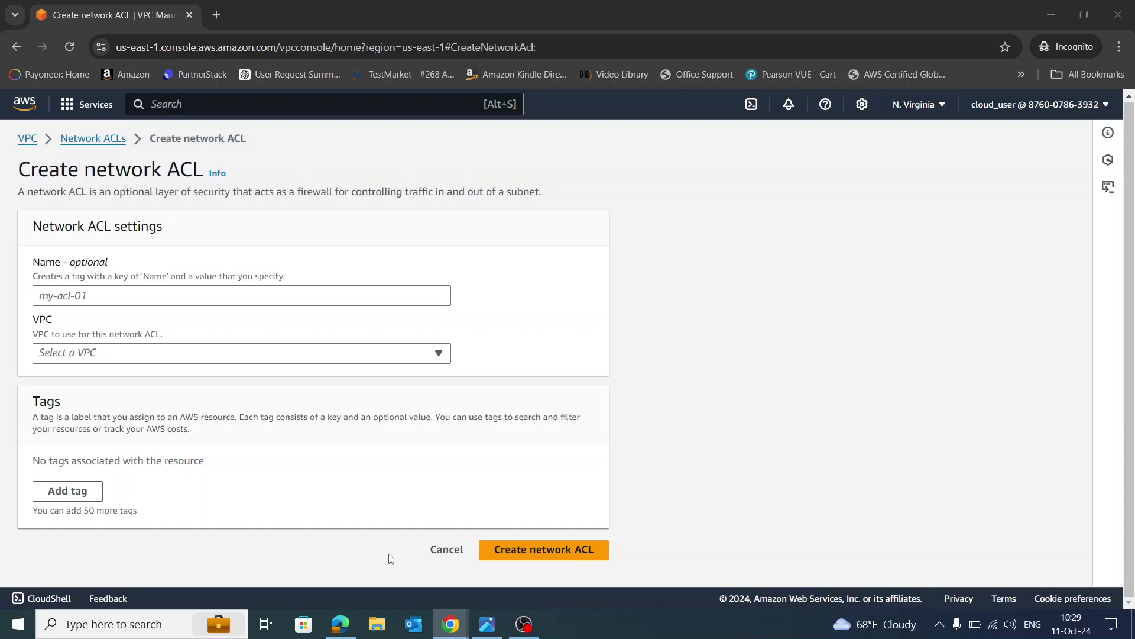
right_click(238, 295)
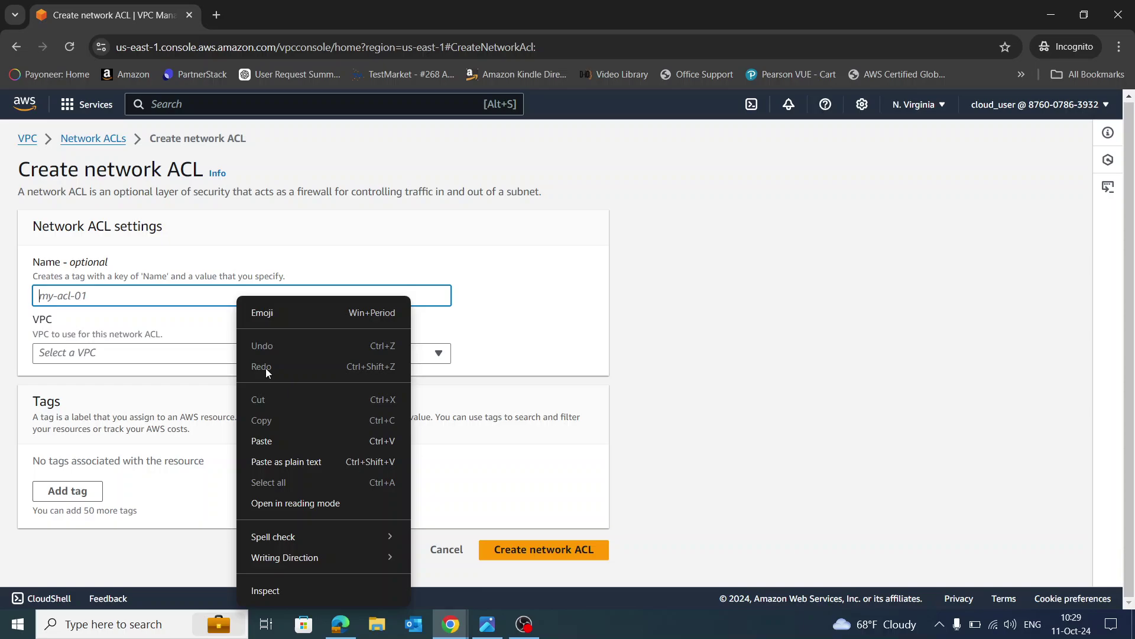
click(281, 445)
click(234, 353)
click(203, 409)
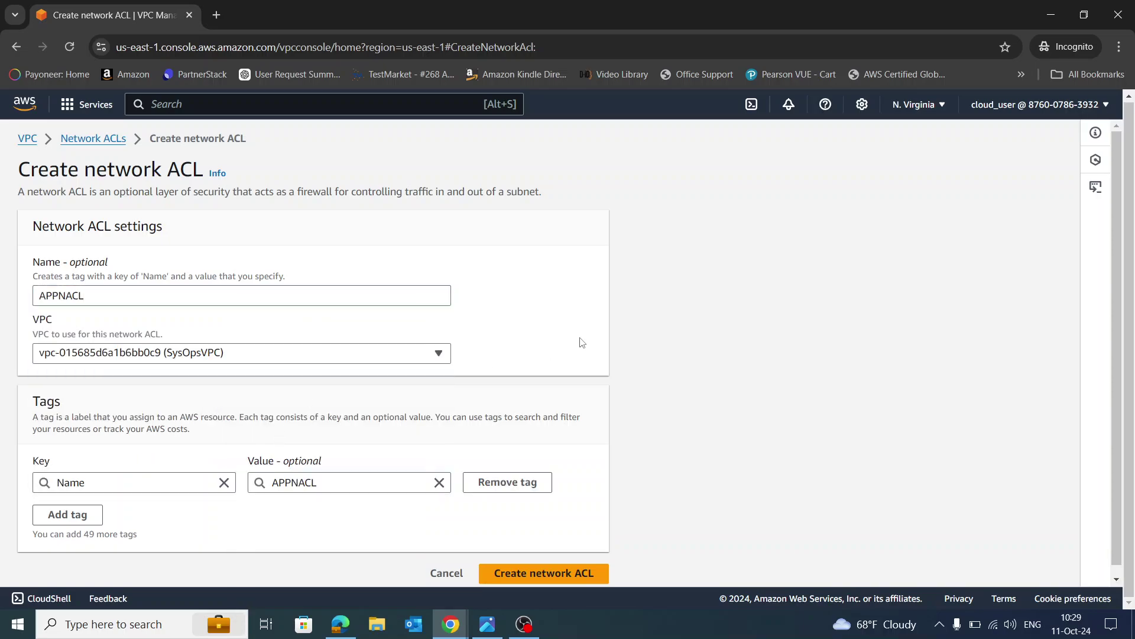
scroll(570, 542, down, 1)
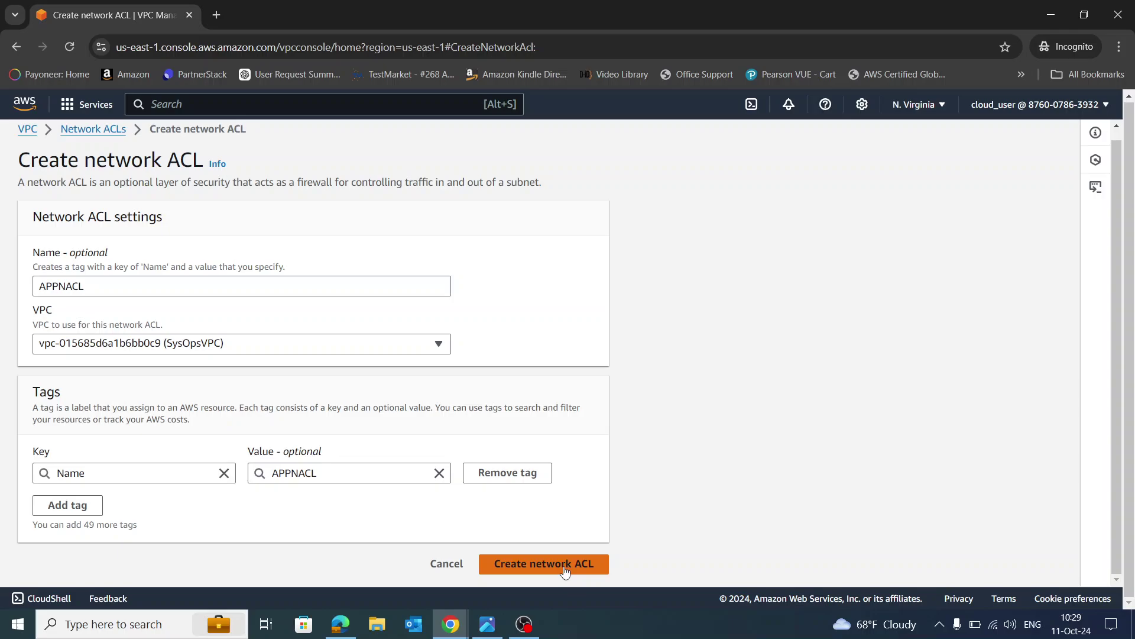
click(566, 565)
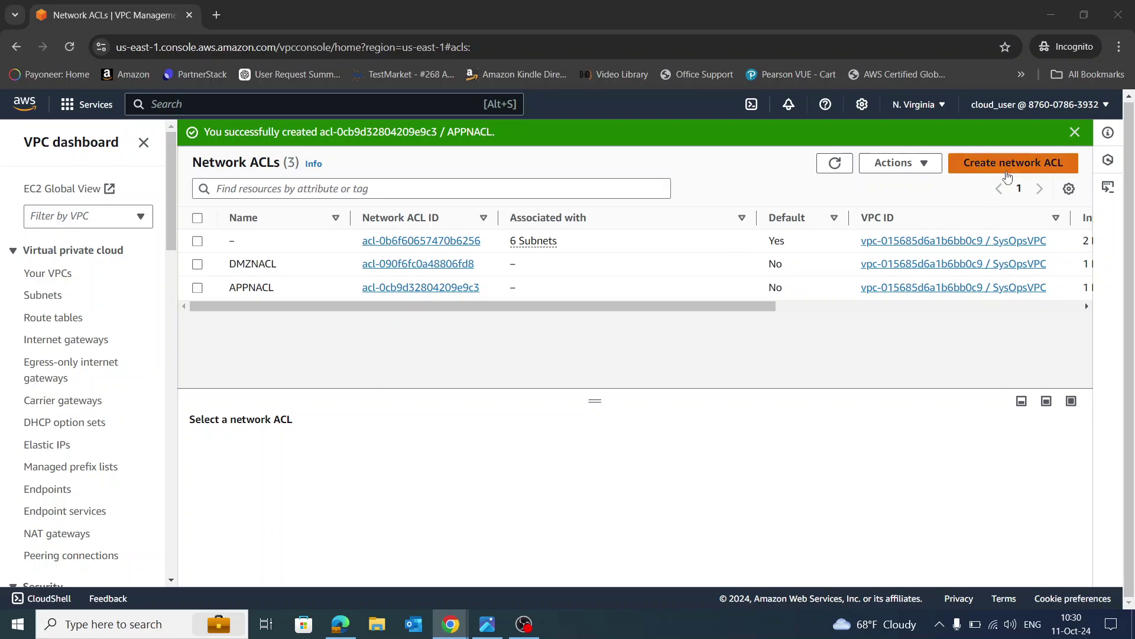
Create a network ACL named DBNACL in the SysOpsVPC VPC.
click(1005, 168)
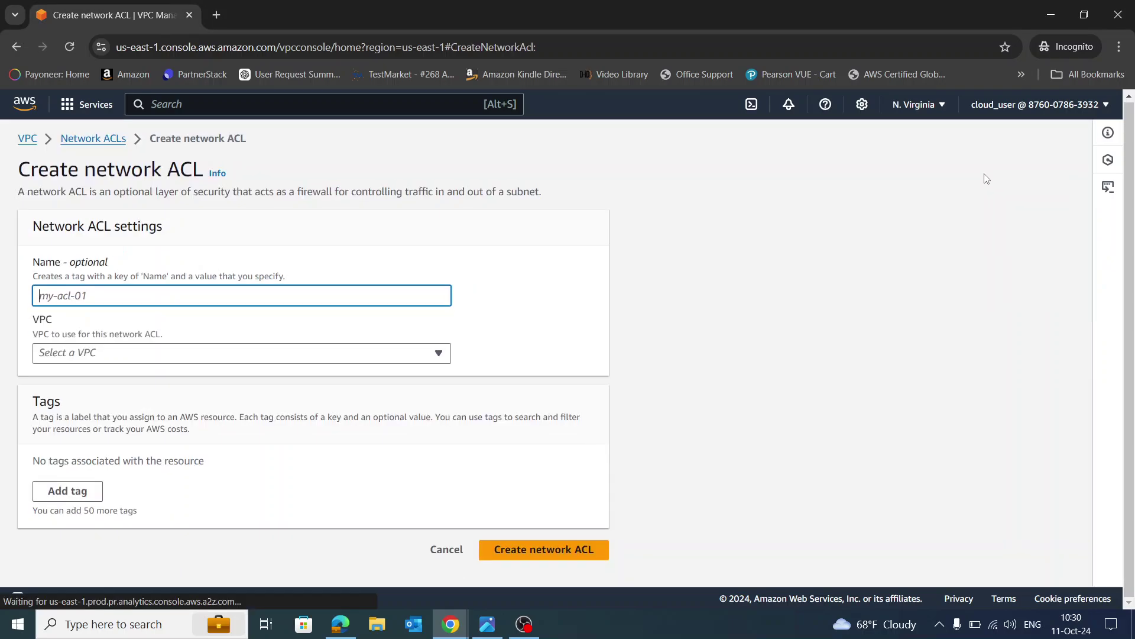
right_click(292, 295)
click(333, 441)
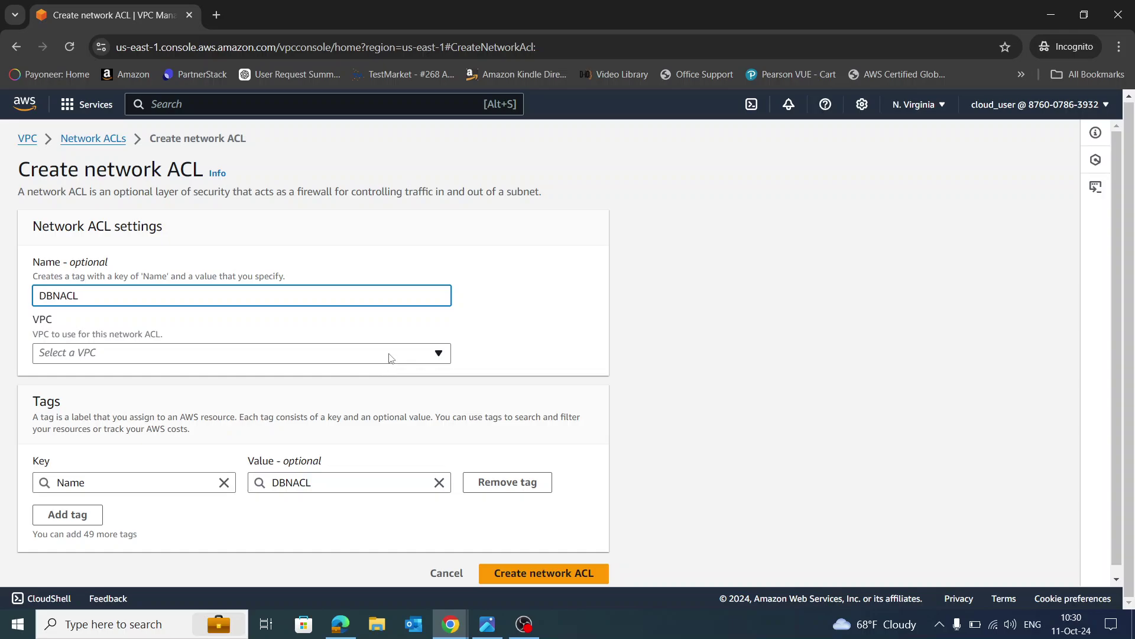
click(392, 356)
click(235, 405)
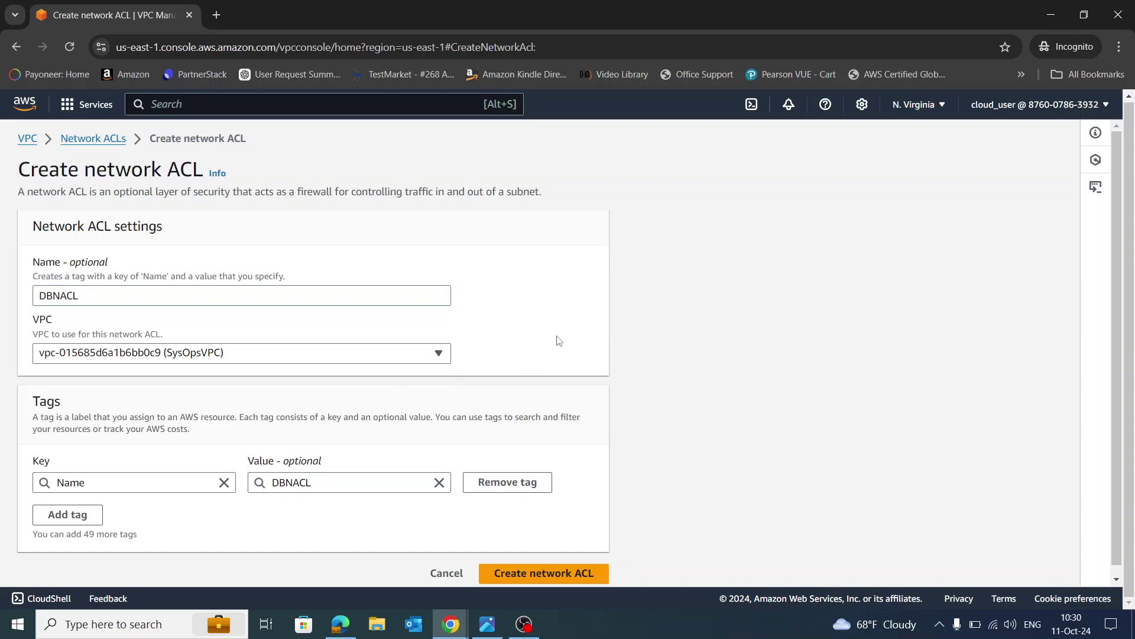
scroll(555, 342, down, 1)
click(539, 569)
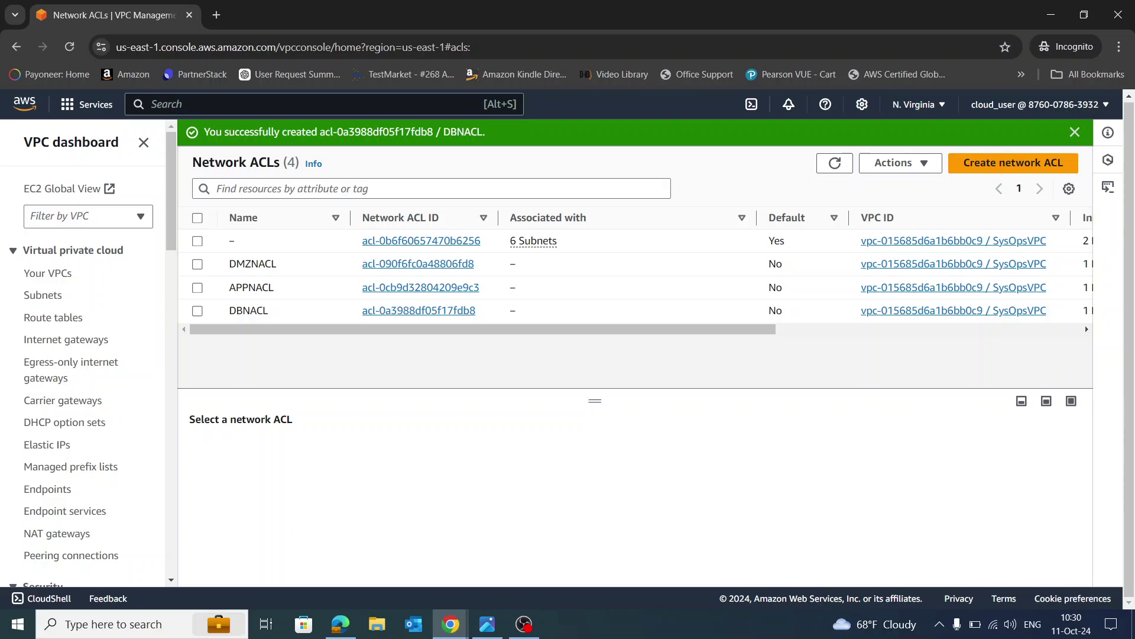
Associate the DMZ1public and DMZ2public subnets with the DMZNACL network ACL and save the changes.
click(199, 266)
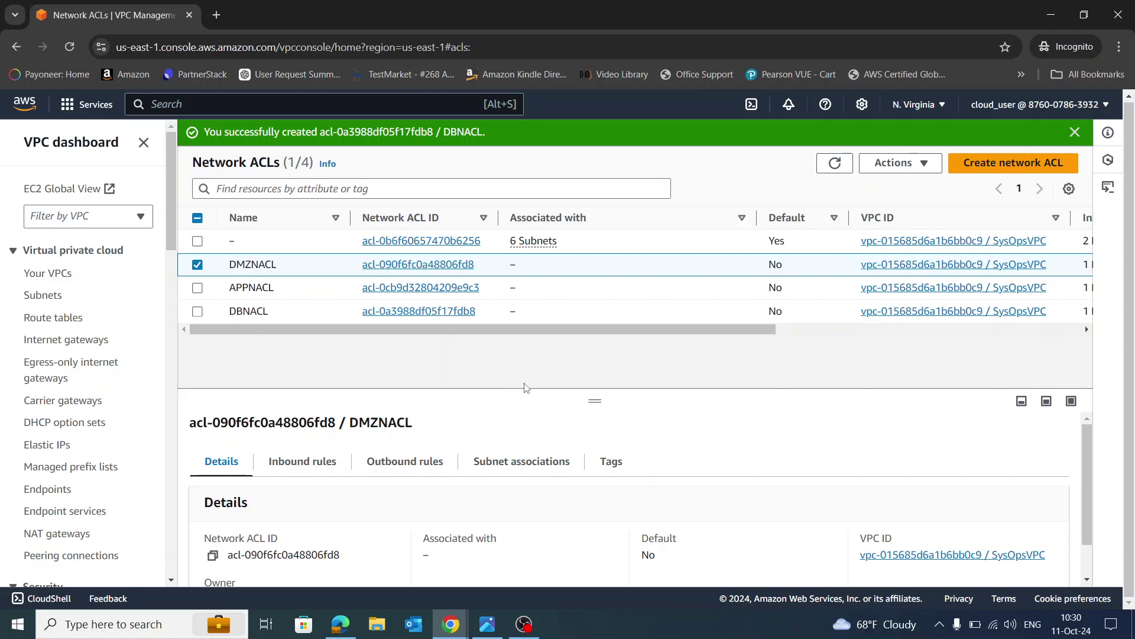
click(546, 467)
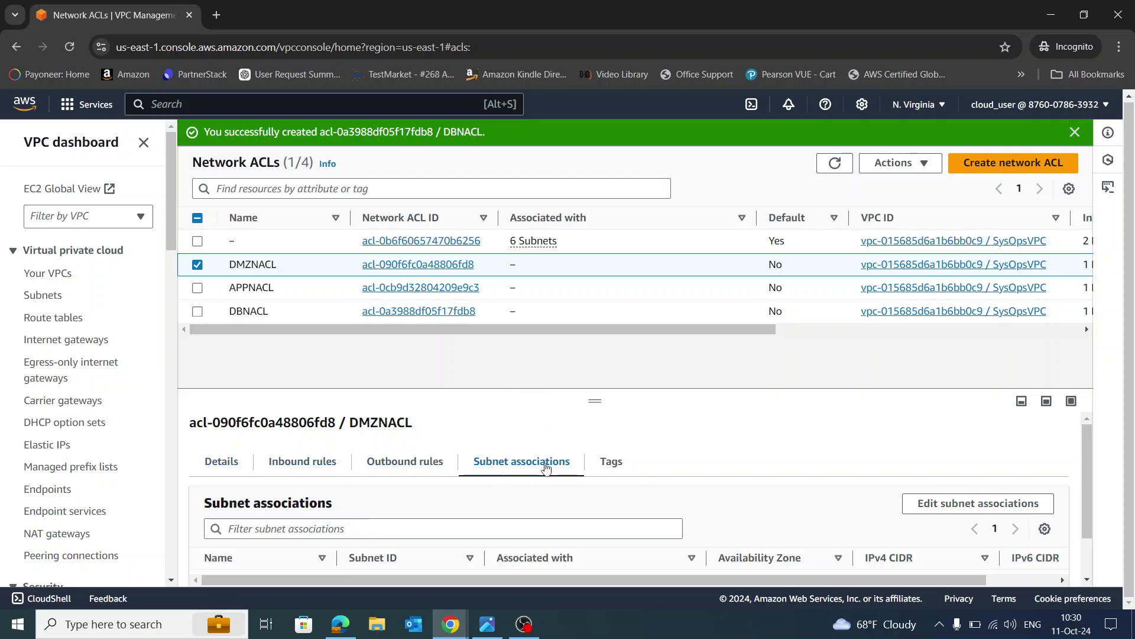
scroll(768, 425, down, 1)
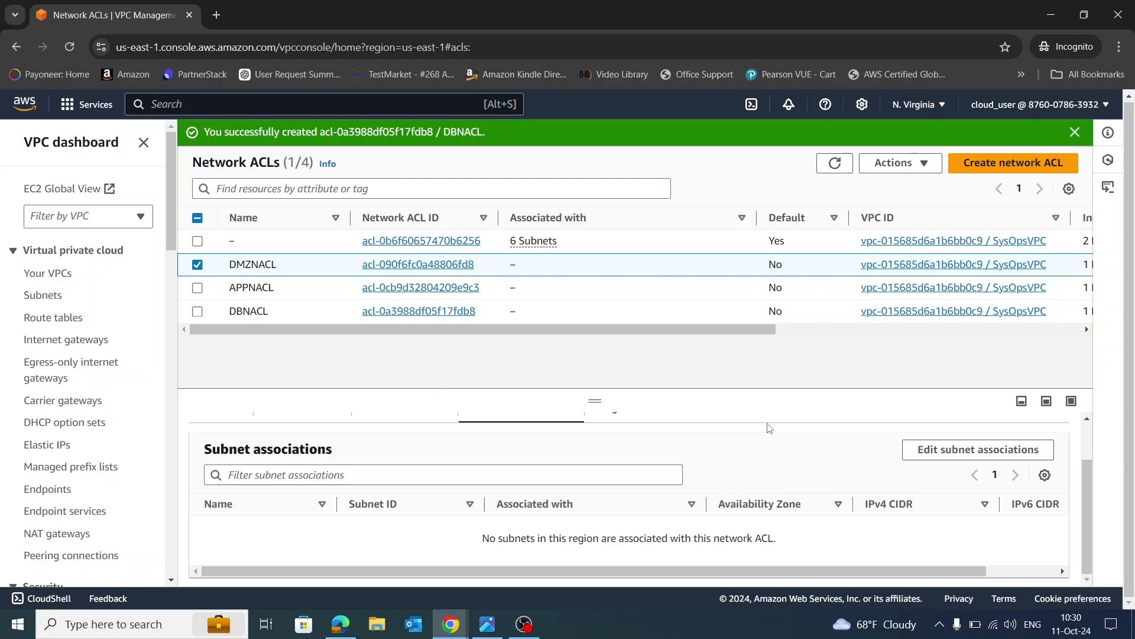
click(935, 459)
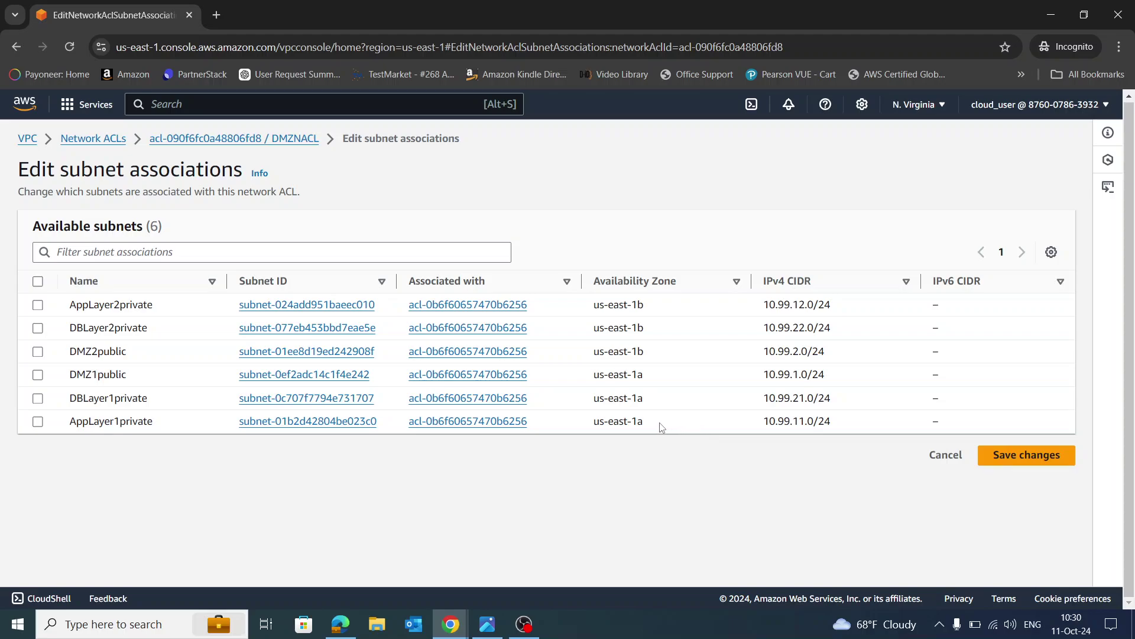
click(38, 375)
click(37, 351)
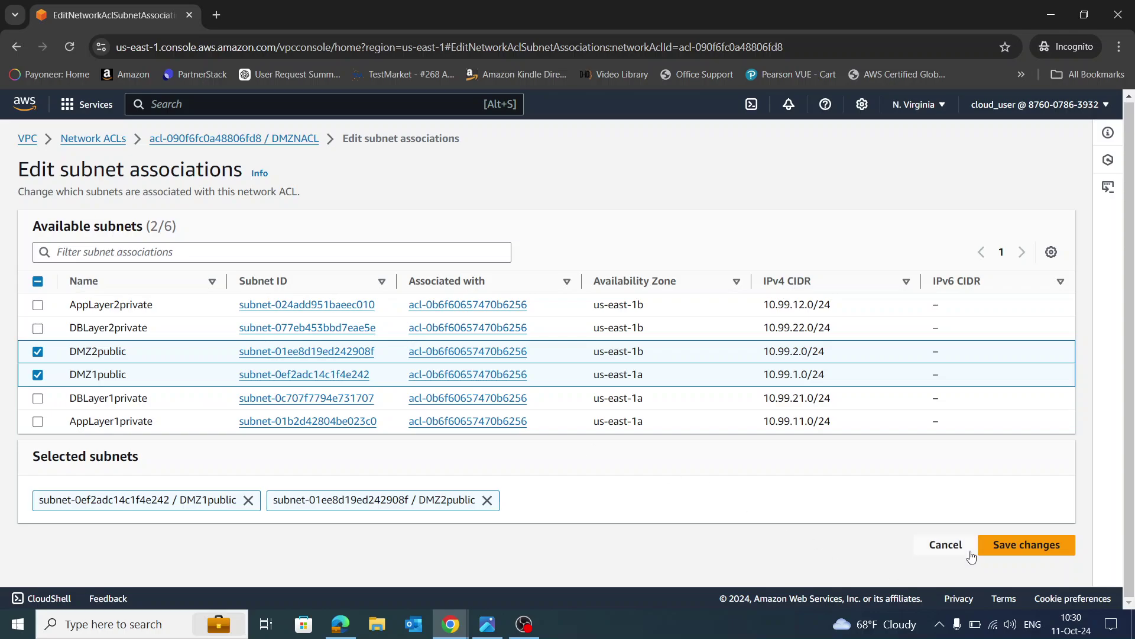
click(1012, 545)
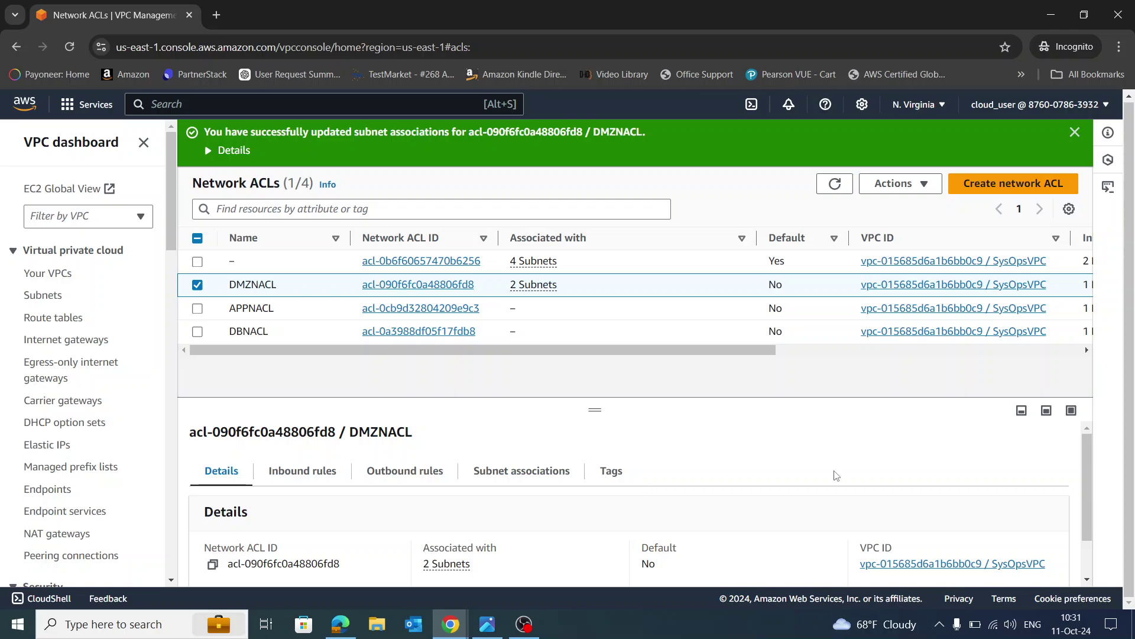
Associate the AppLayer1private and AppLayer2private subnets with the APPNACL network ACL and save the changes.
click(197, 284)
click(198, 308)
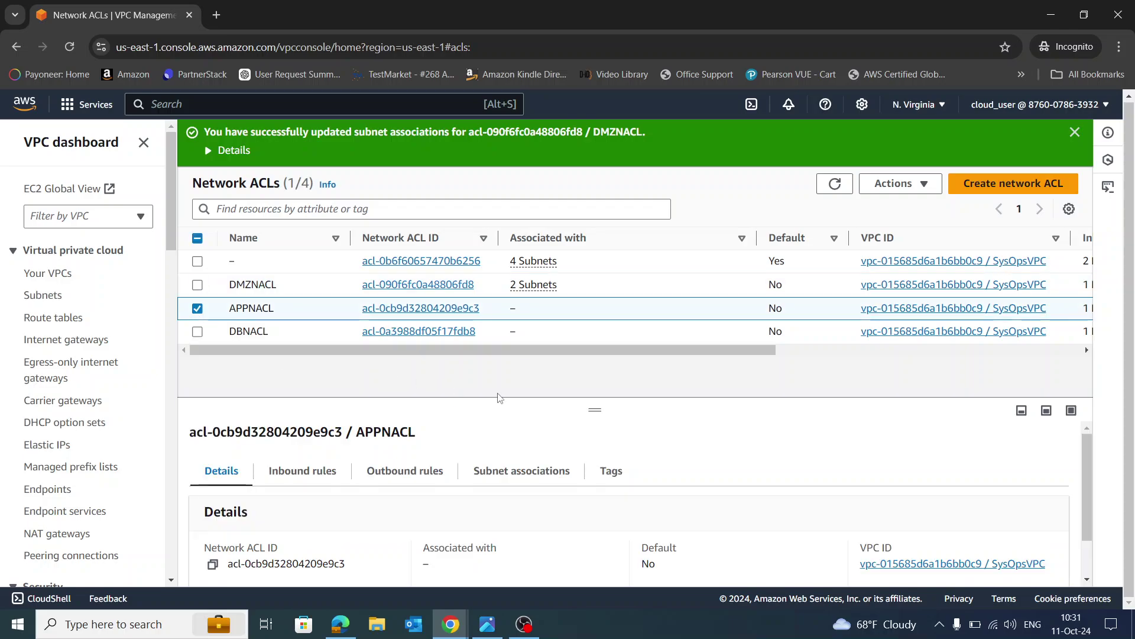
click(520, 477)
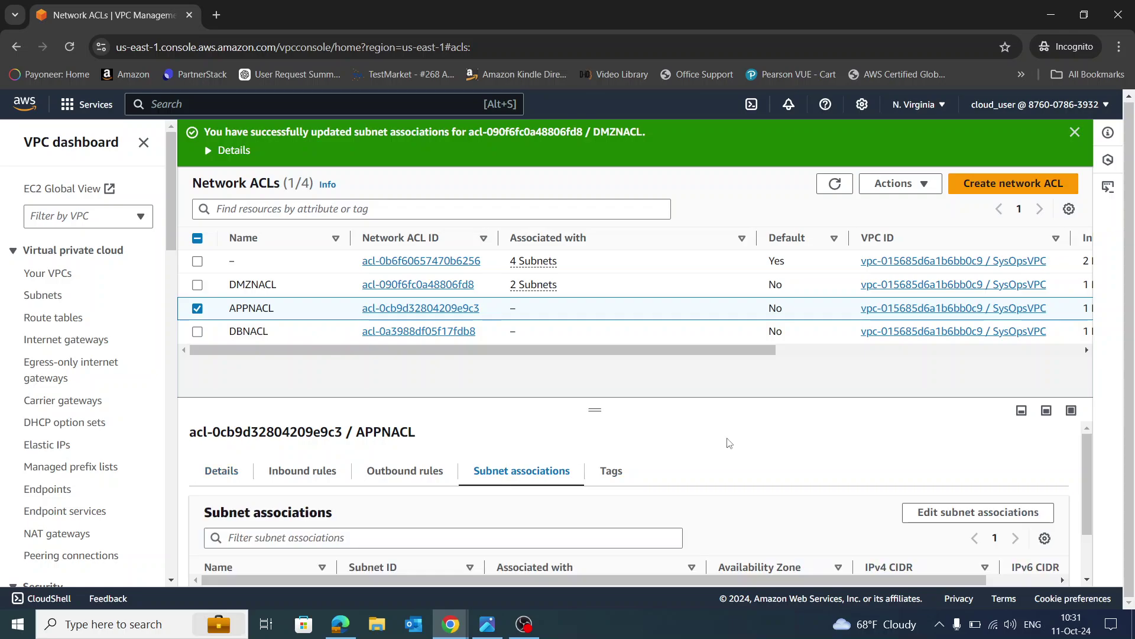
scroll(733, 445, down, 1)
click(975, 454)
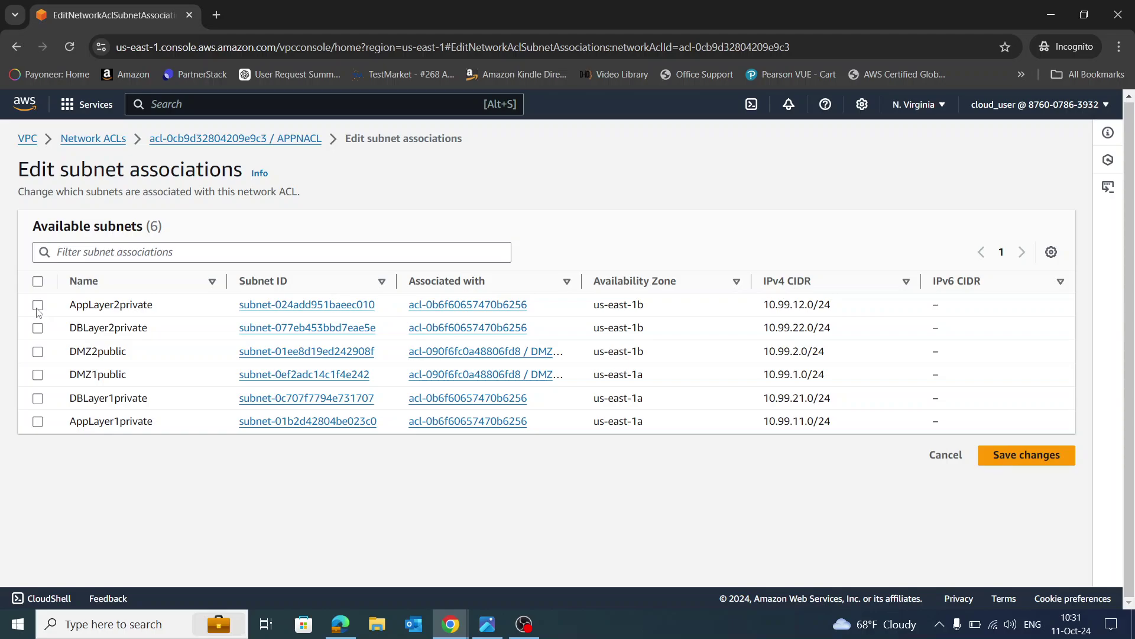
click(37, 304)
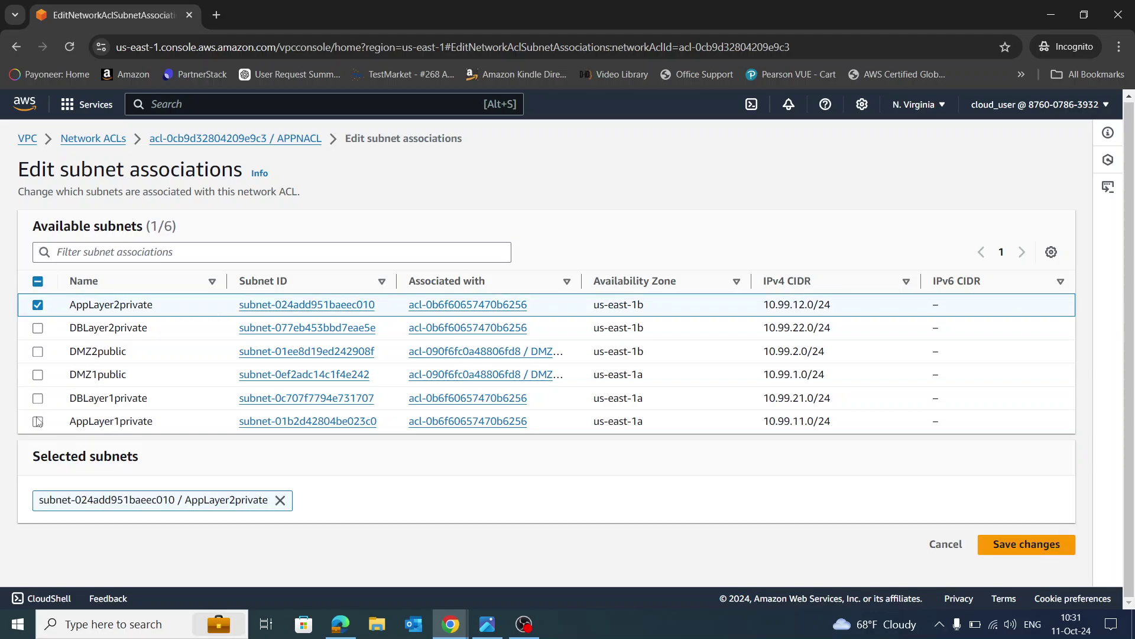
click(38, 421)
click(1016, 550)
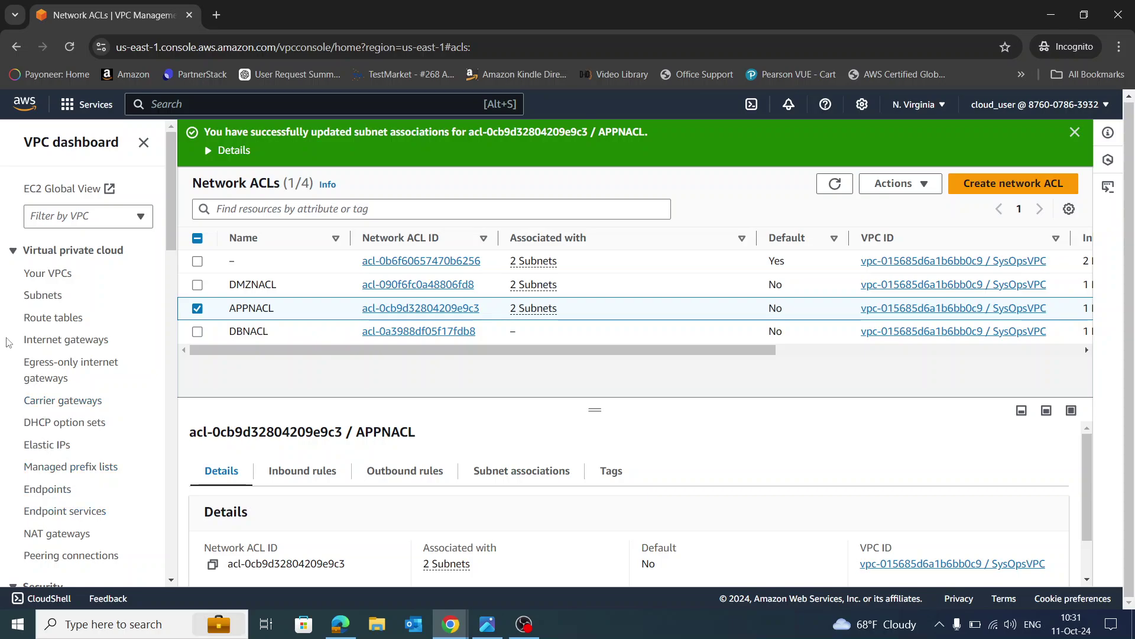
Associate the DBLayer1private and DBLayer2private subnets with the DBNACL network ACL and save the changes.
click(198, 310)
click(199, 335)
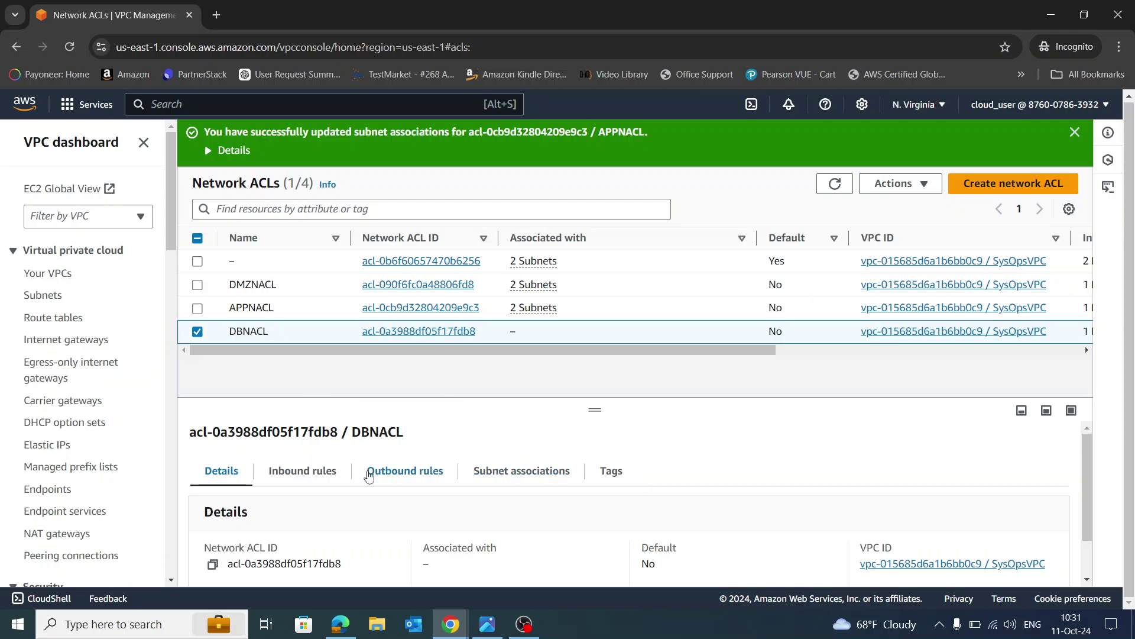
click(525, 477)
scroll(727, 506, down, 2)
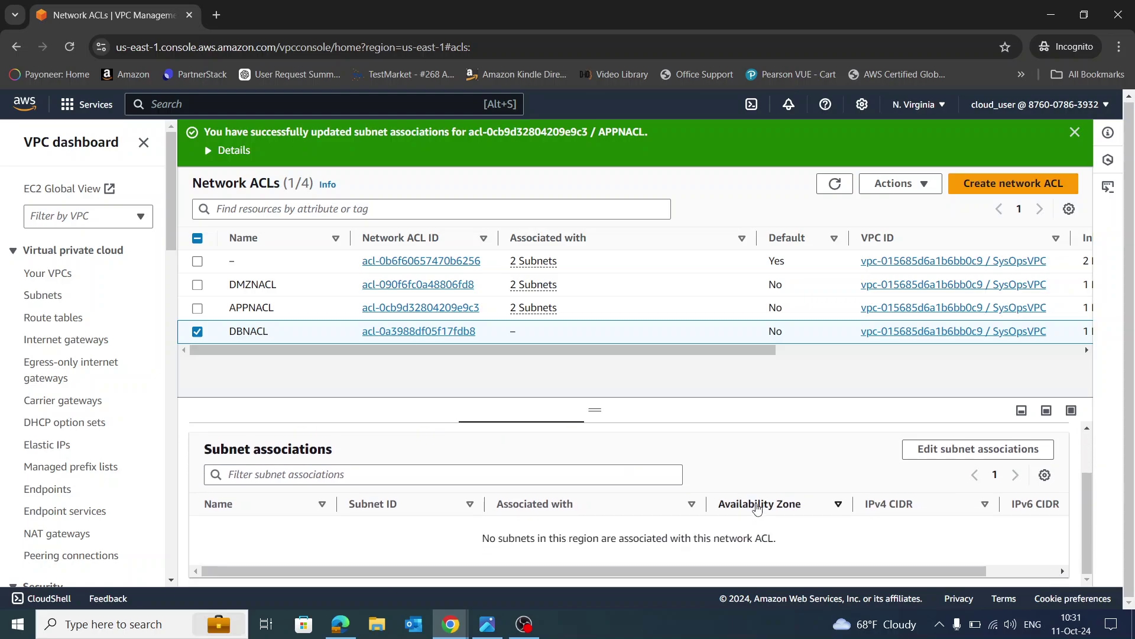
click(928, 449)
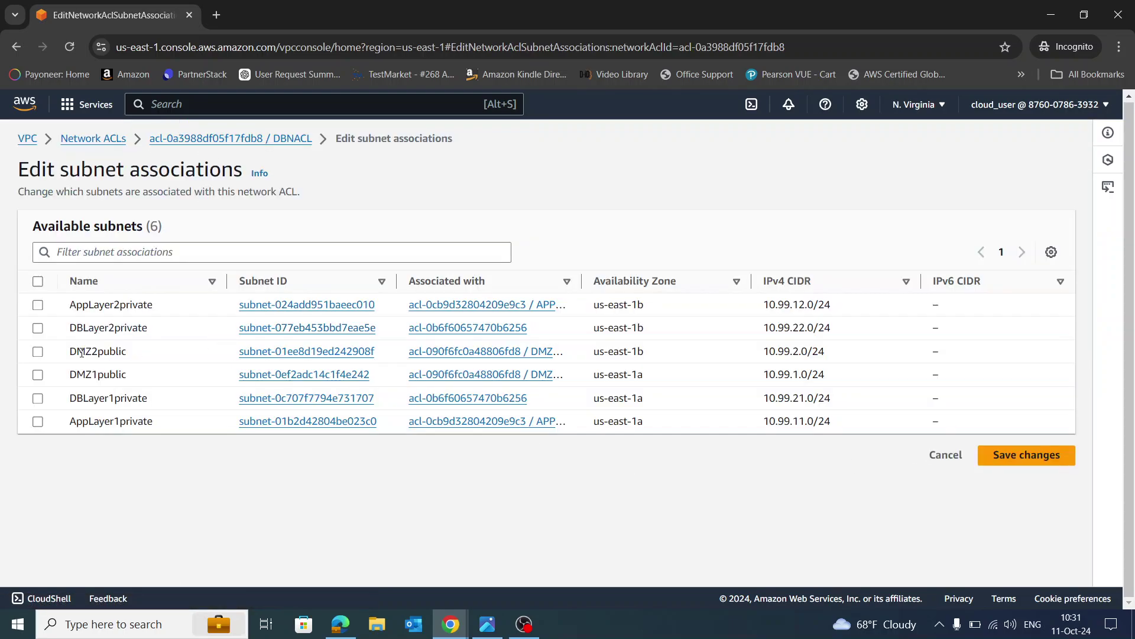
click(38, 328)
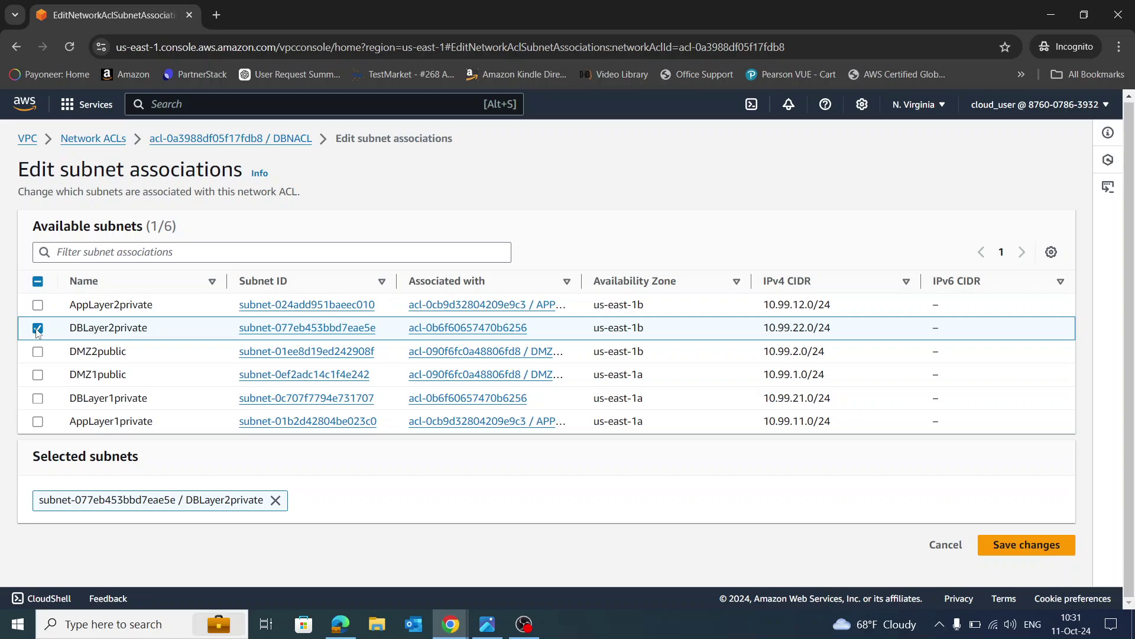
click(38, 398)
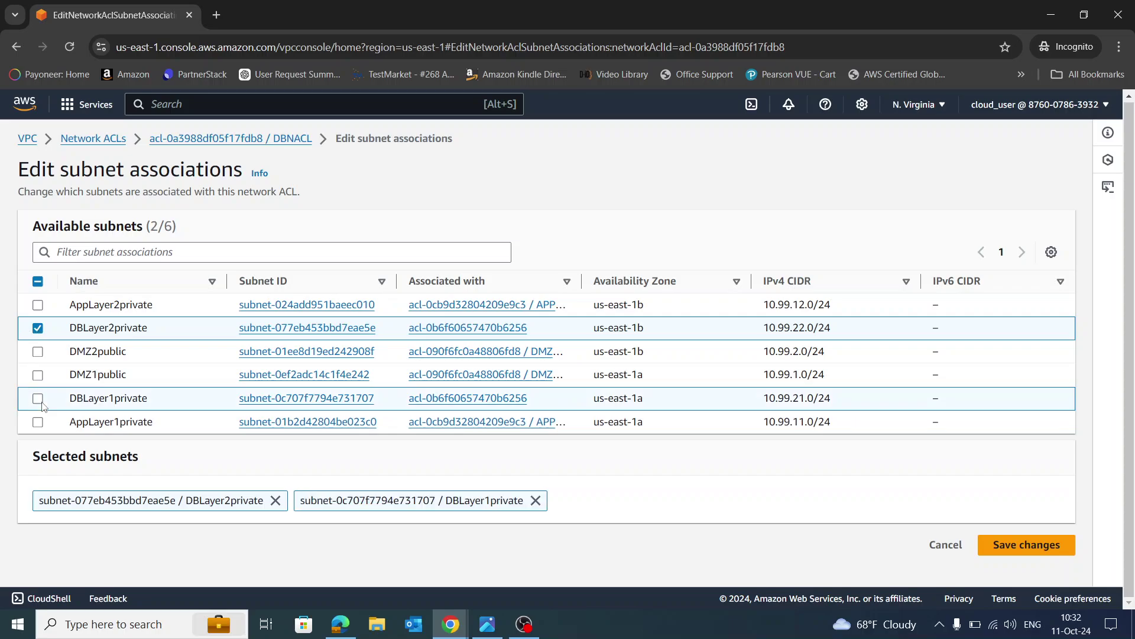
click(1022, 547)
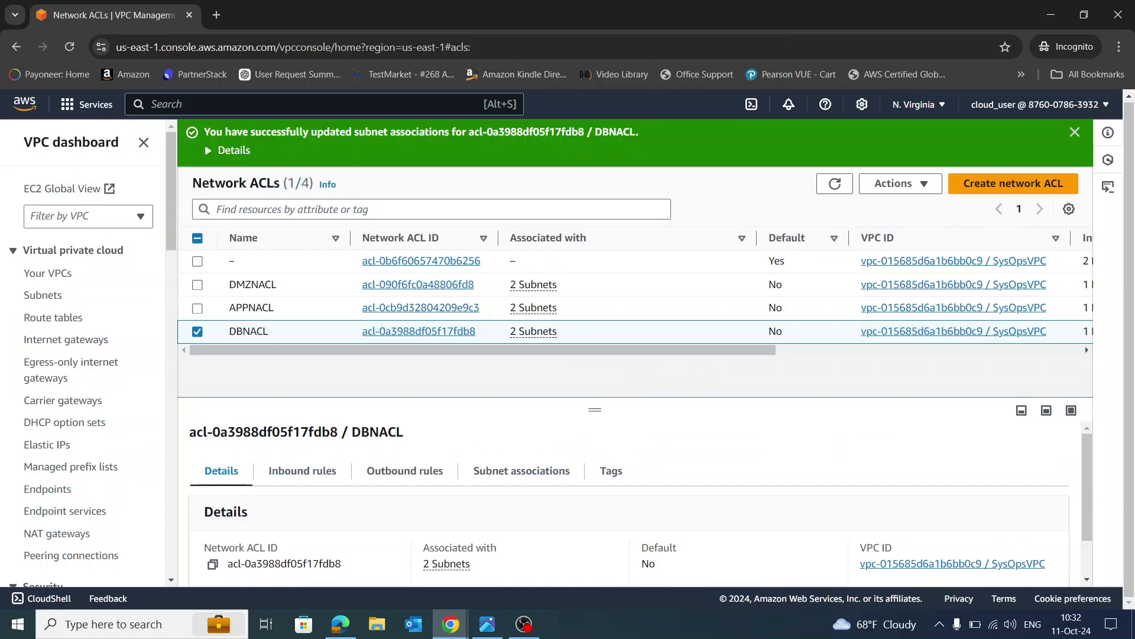